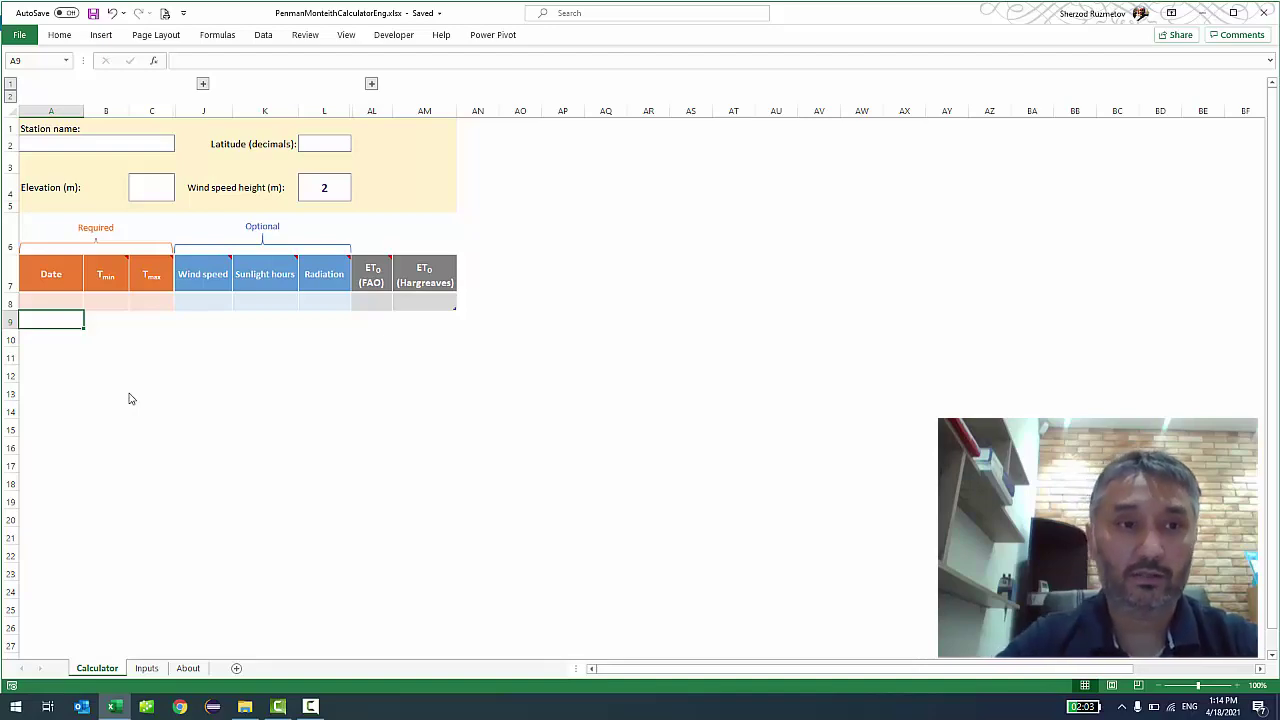
Enter "Samarkand, UZBEKISTAN" as the station name.
left_click(126, 151)
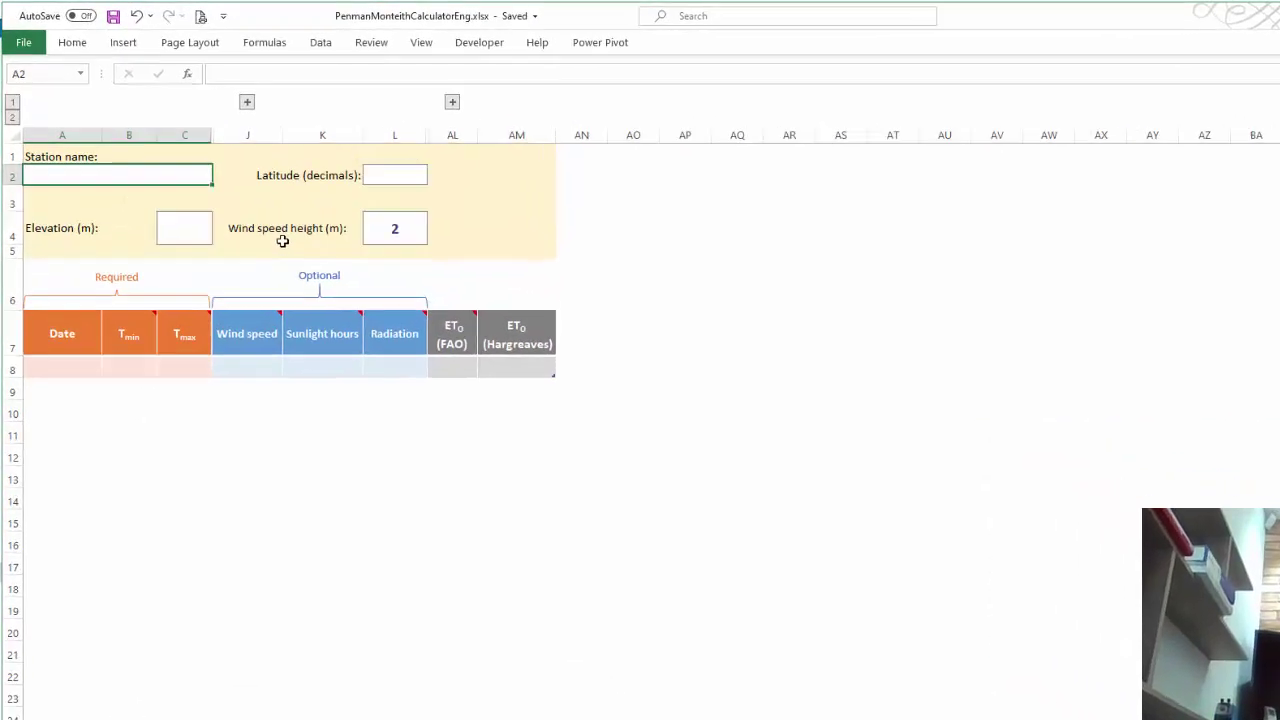
type("Sam")
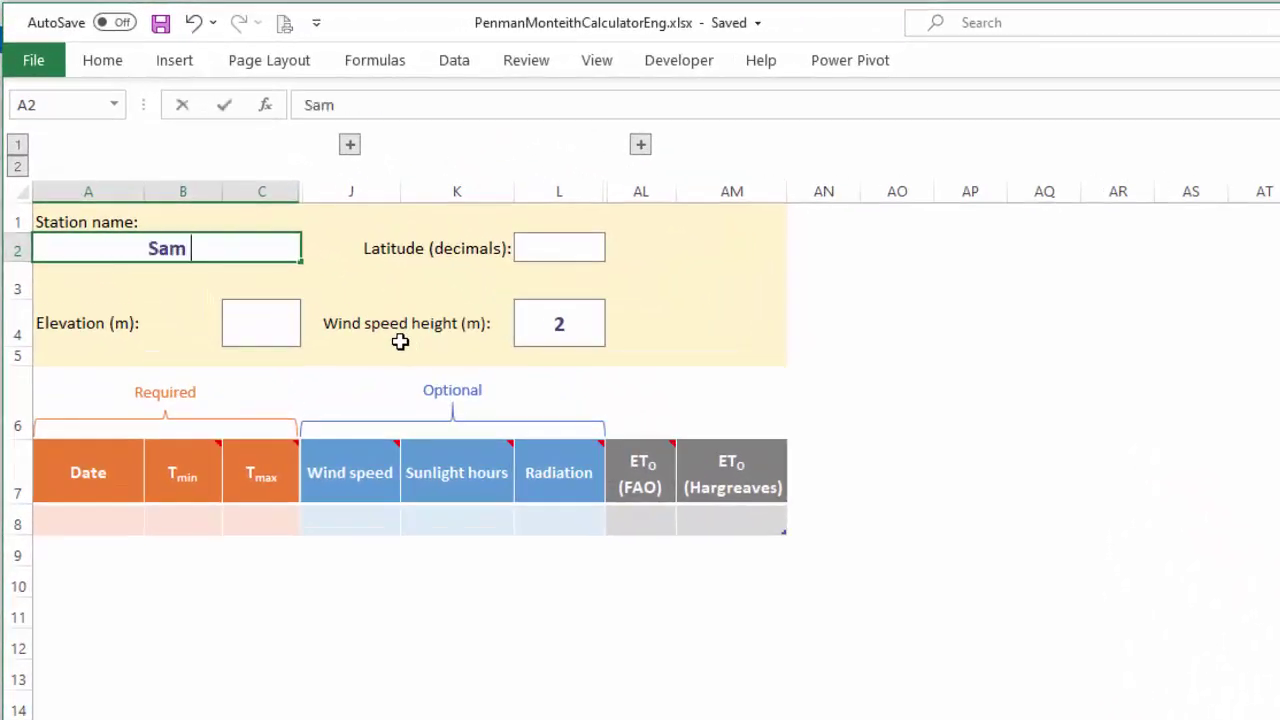
type("arkand, UZBEKISTAN")
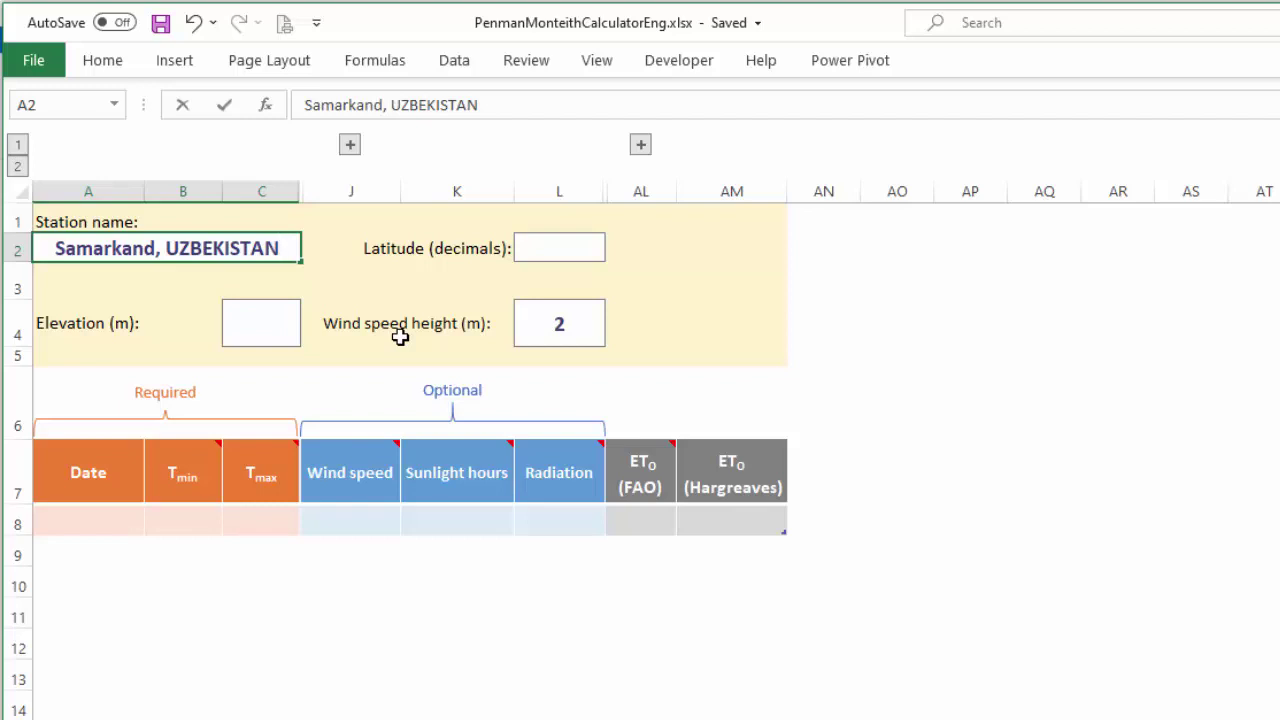
key("Tab")
Set the station's latitude to 39.65 decimal degrees and its elevation to 700 m.
left_click(570, 254)
type("39.65")
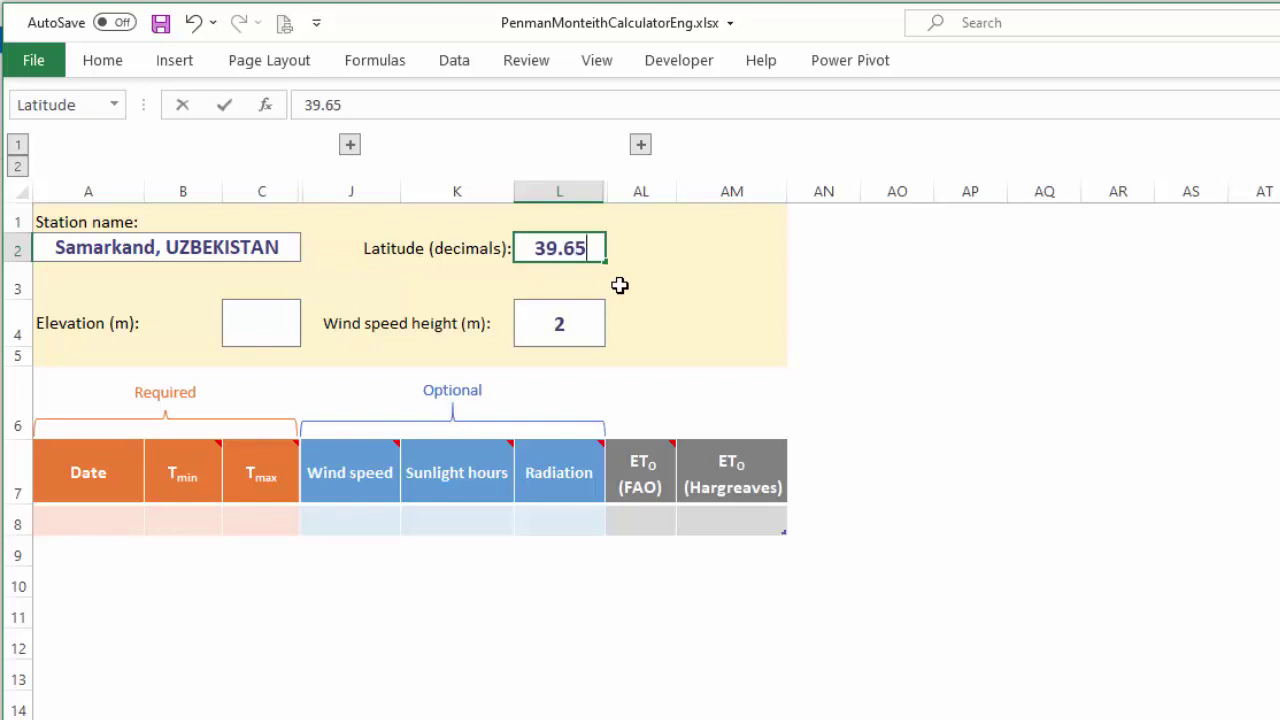
key("Return")
left_click(236, 324)
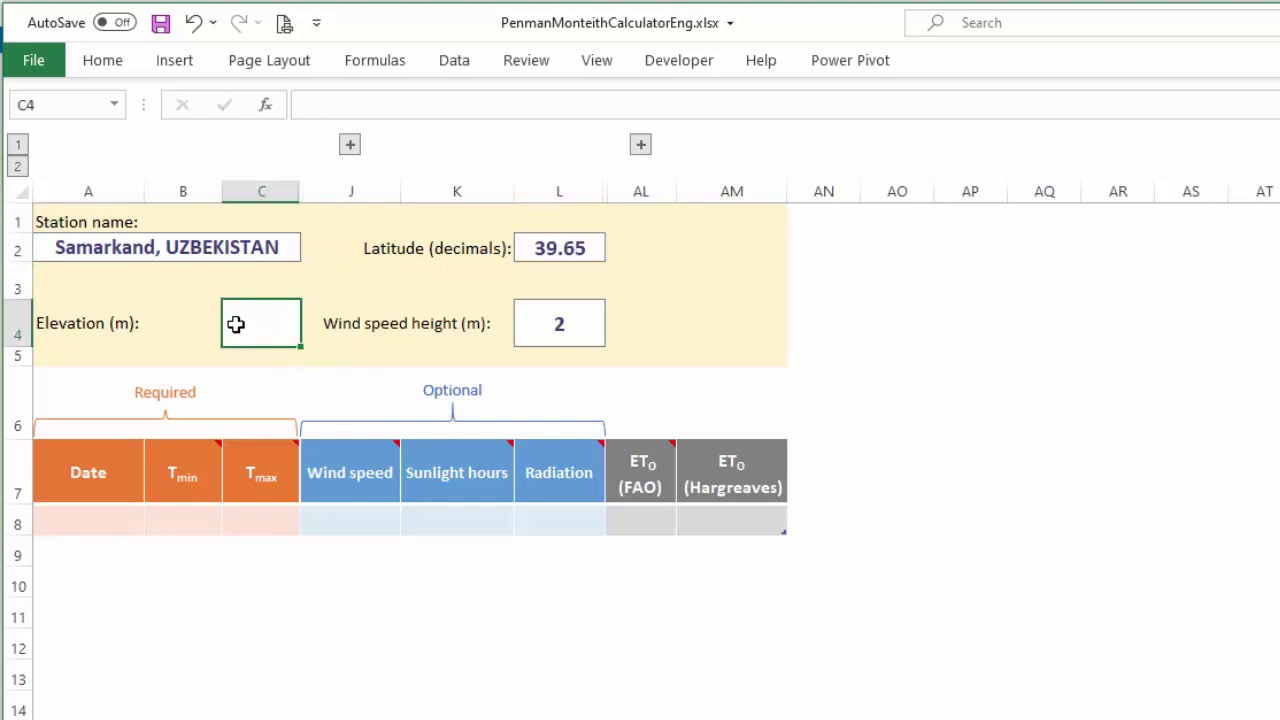
type("700")
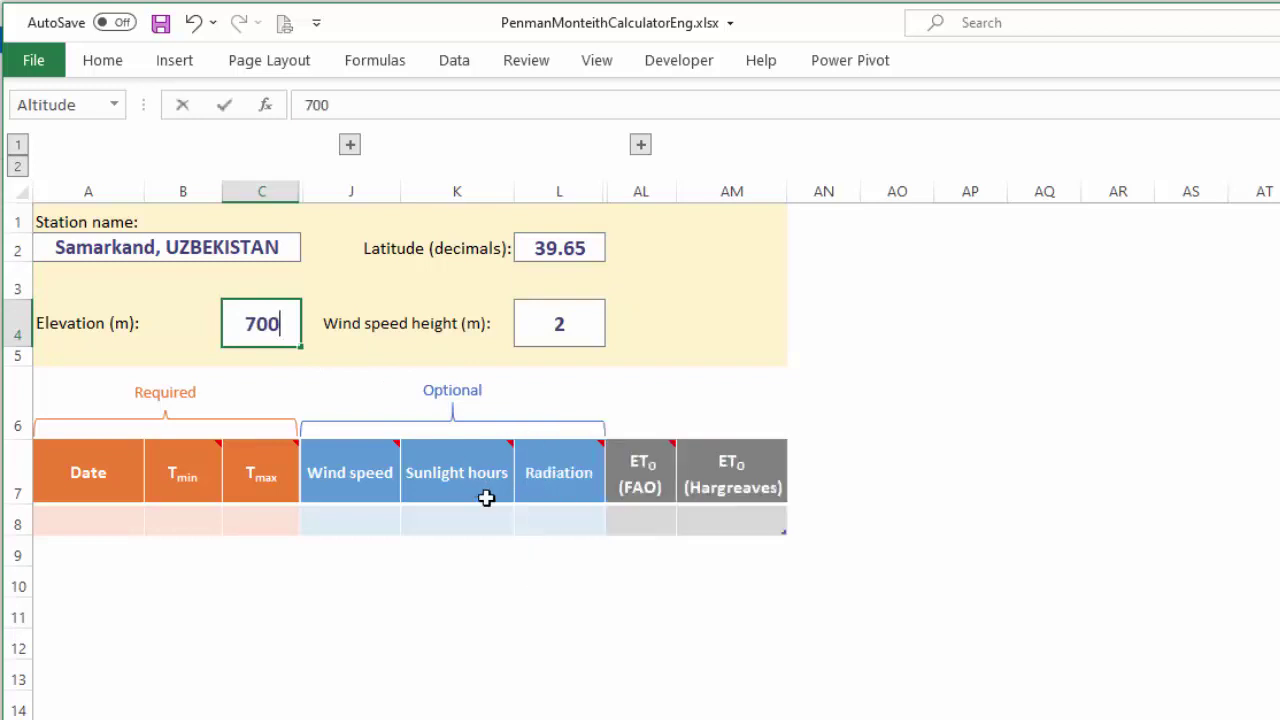
key("Tab")
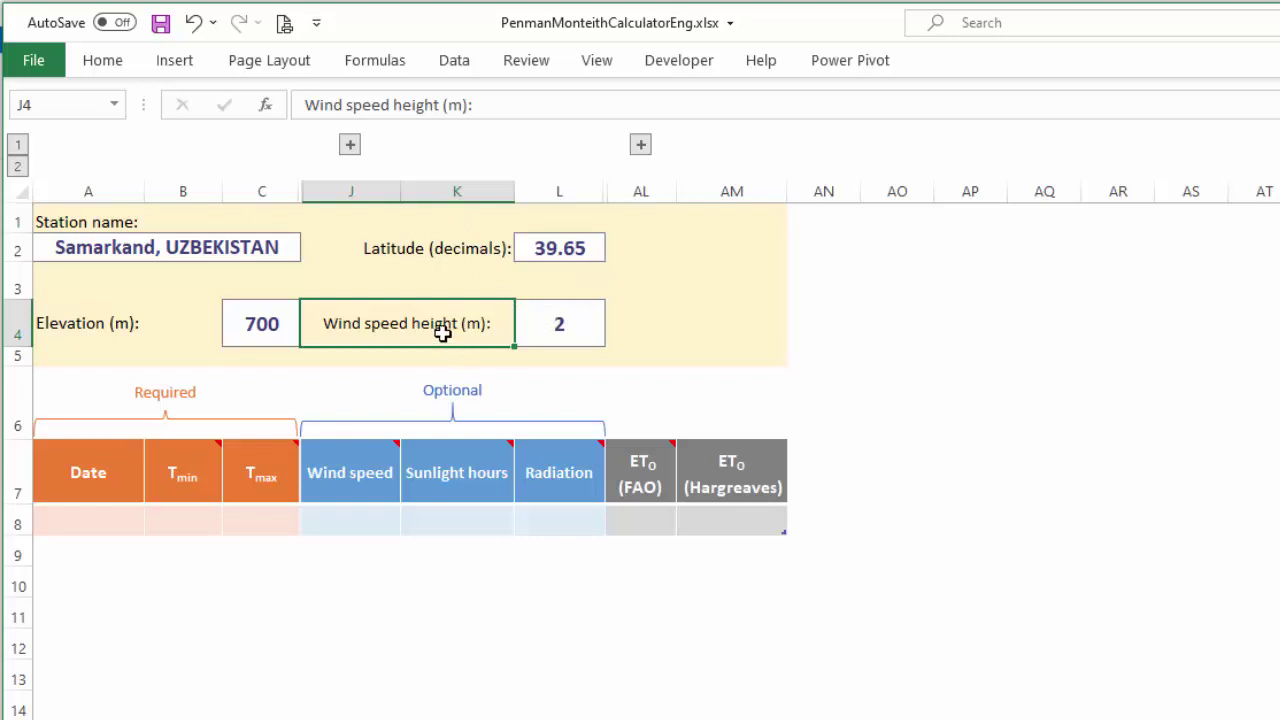
Review the wind speed height and the required and optional input cells in the table's first row.
left_click(562, 326)
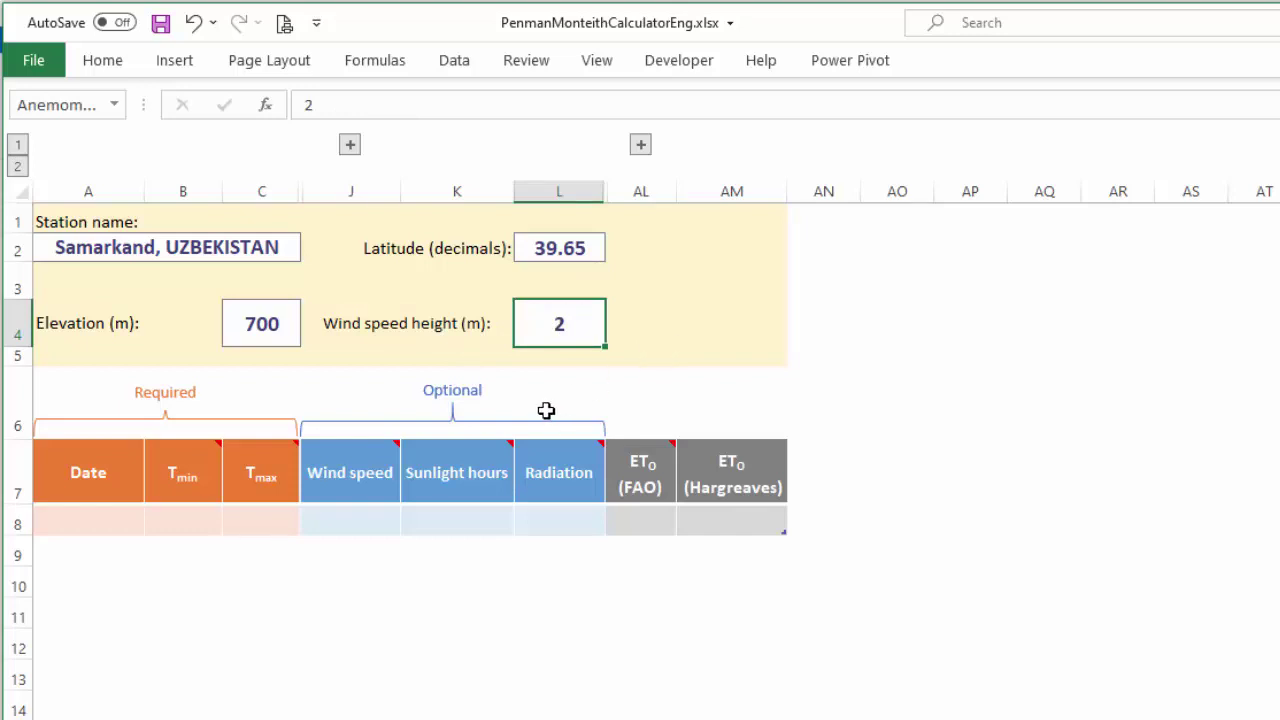
left_click(114, 522)
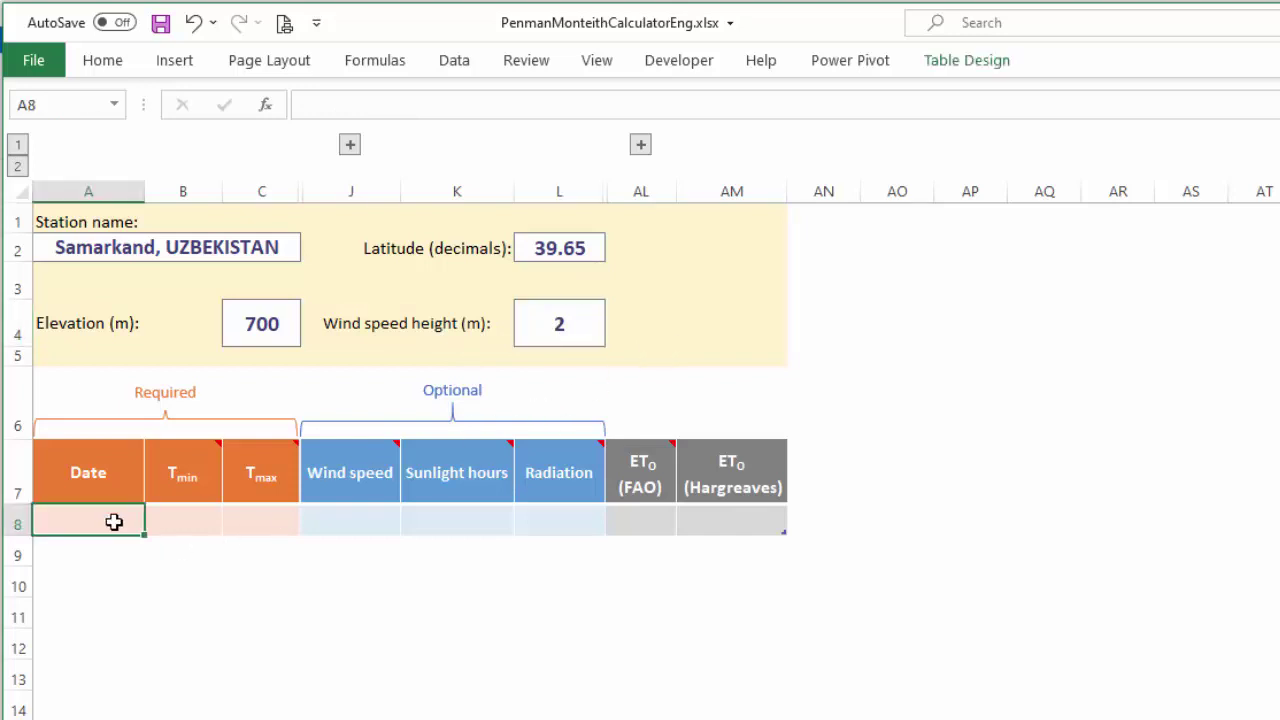
left_click_drag(126, 471, 266, 514)
left_click(268, 515)
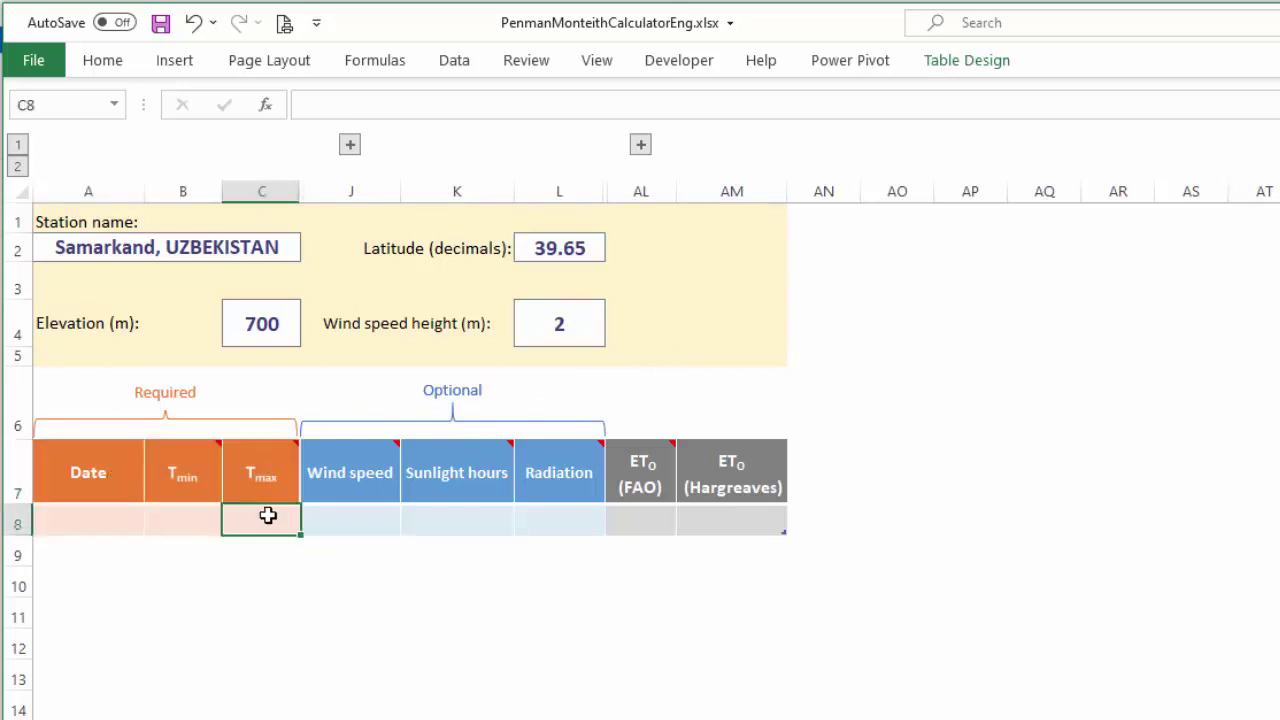
left_click_drag(346, 522, 543, 517)
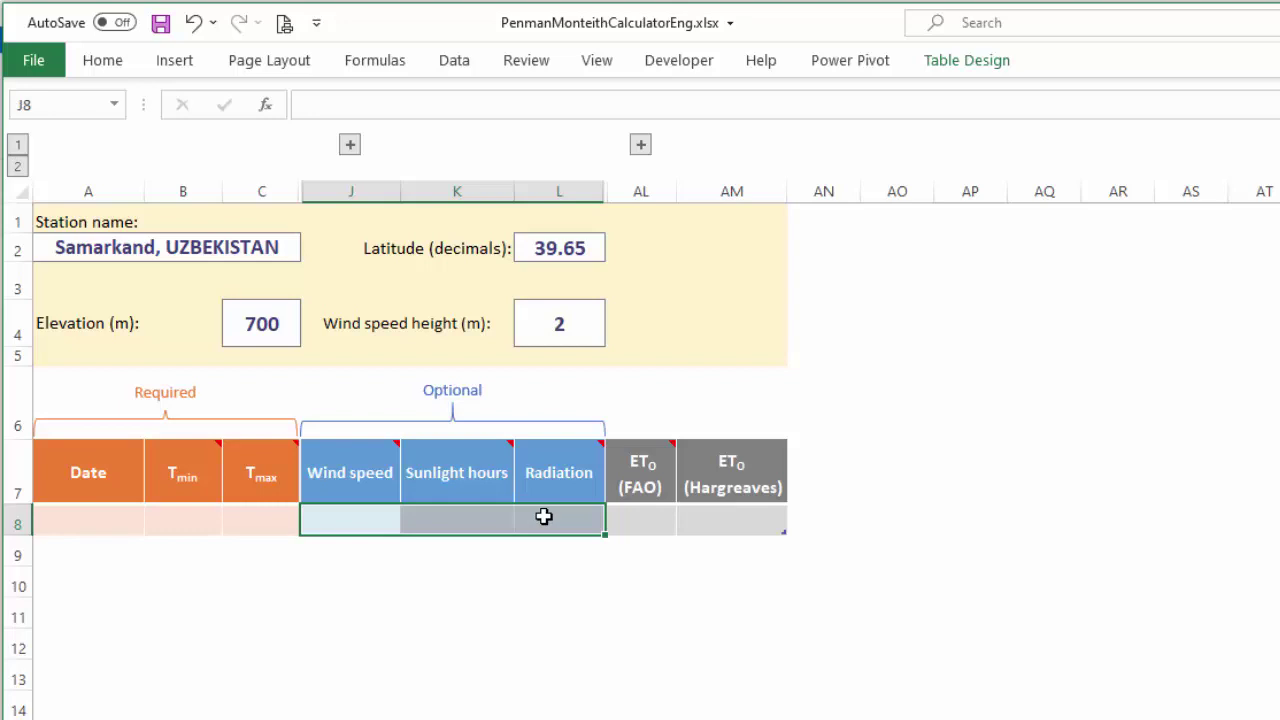
left_click(543, 516)
Fill the first table row with date 4/15, Tmin 7.5 and Tmax 12.5, and check its FAO ET0 cell.
left_click(122, 521)
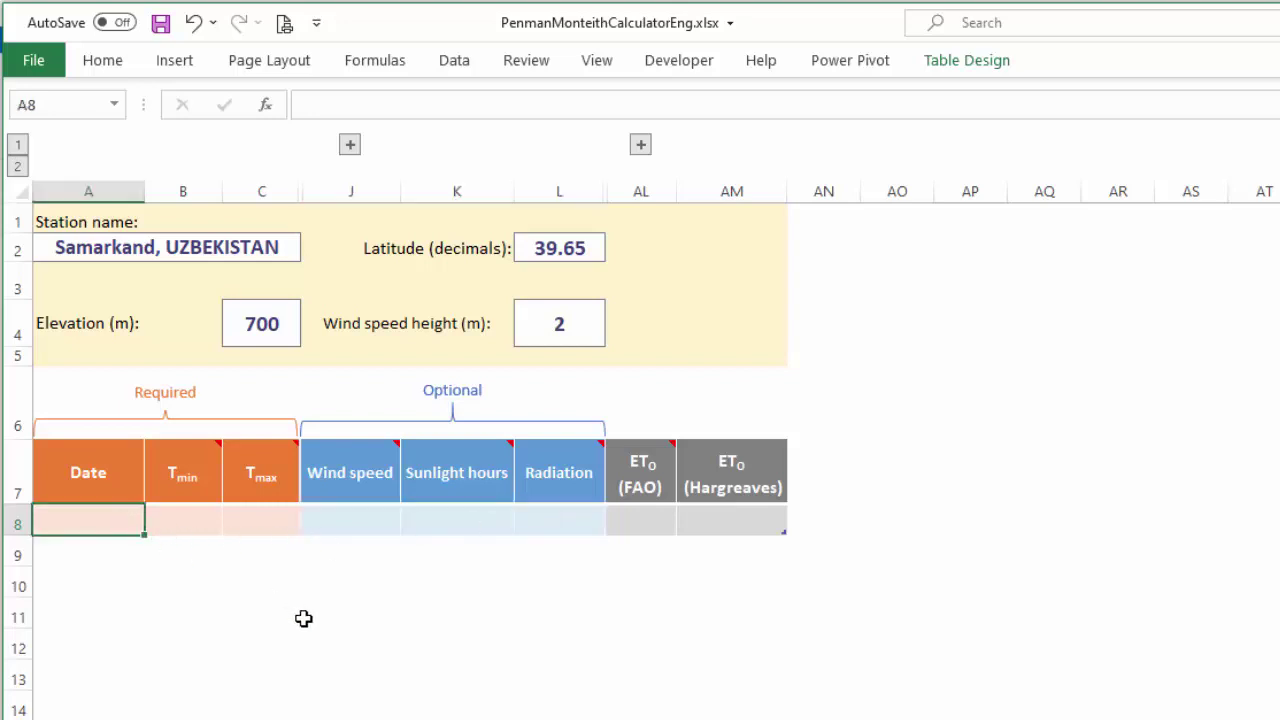
type("4/15")
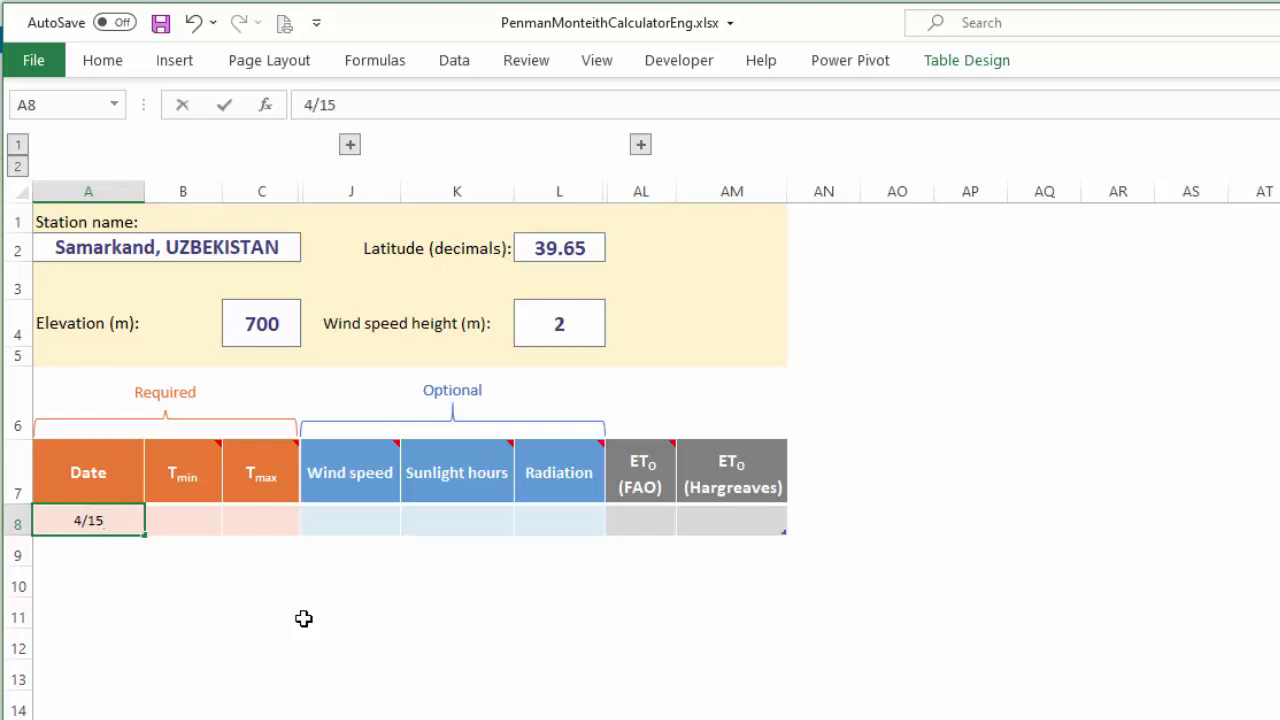
key("Tab")
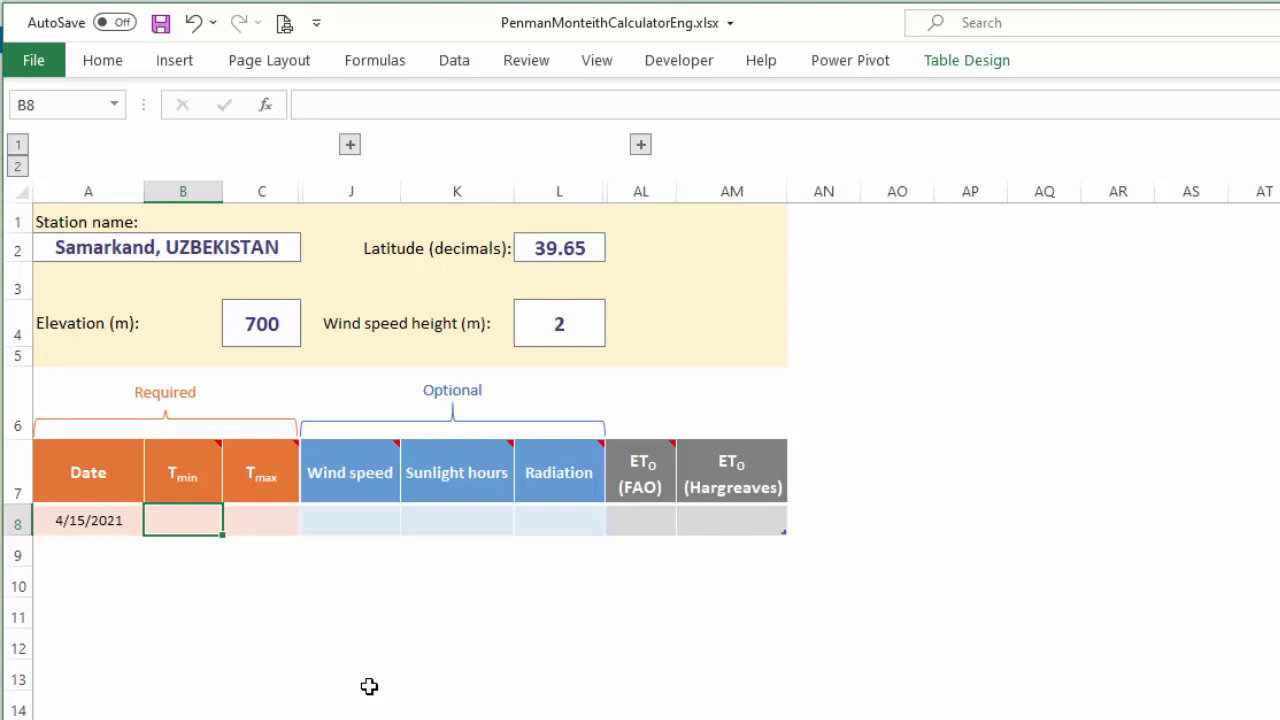
type("7.5")
key("Tab")
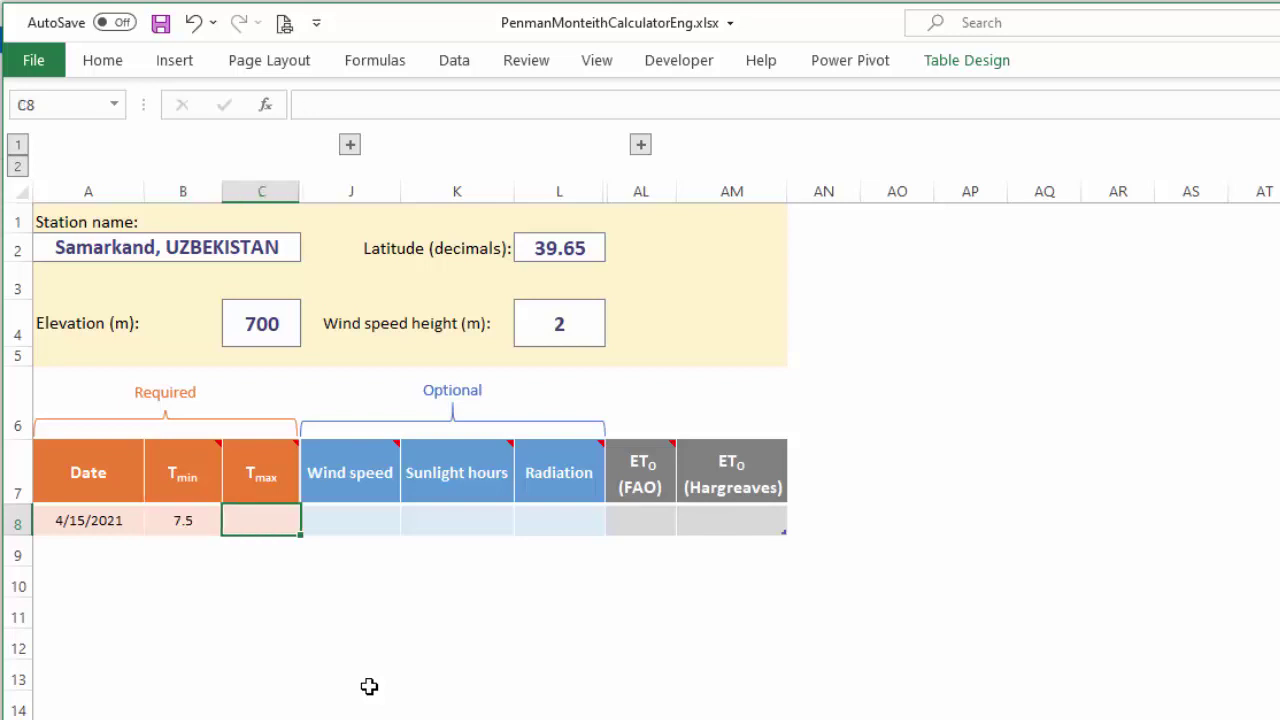
type("12.5")
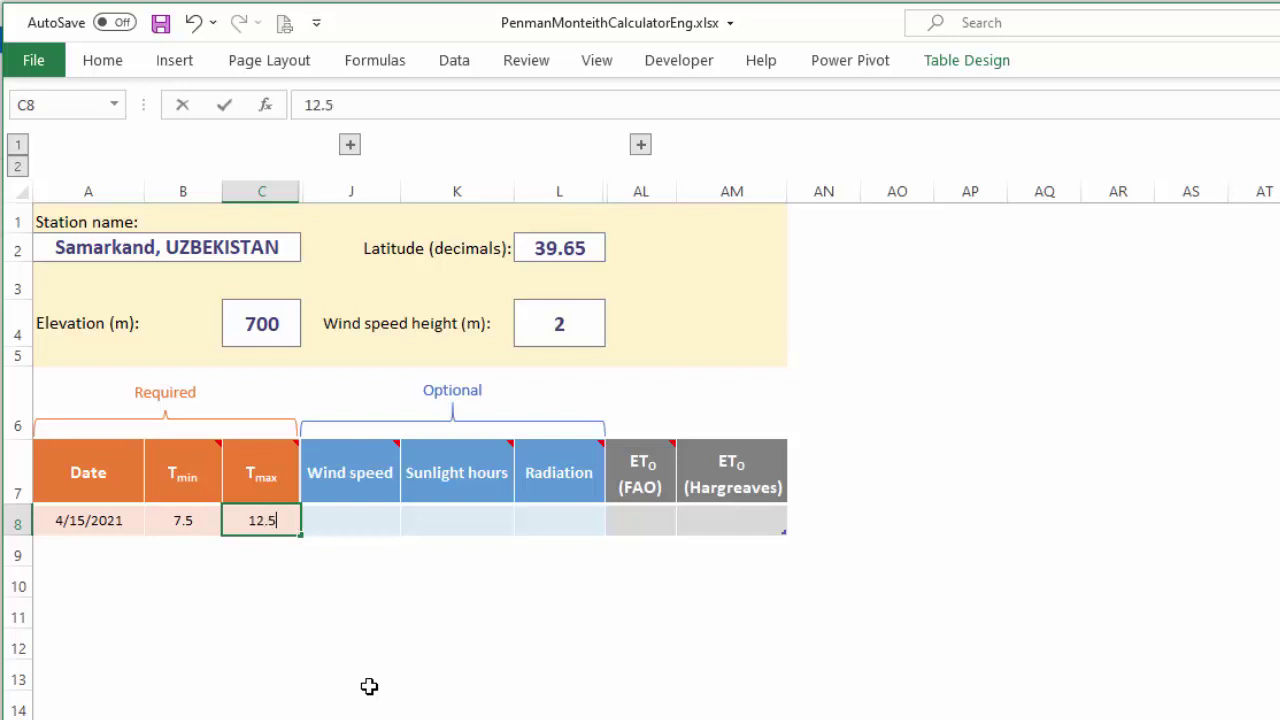
key("Tab")
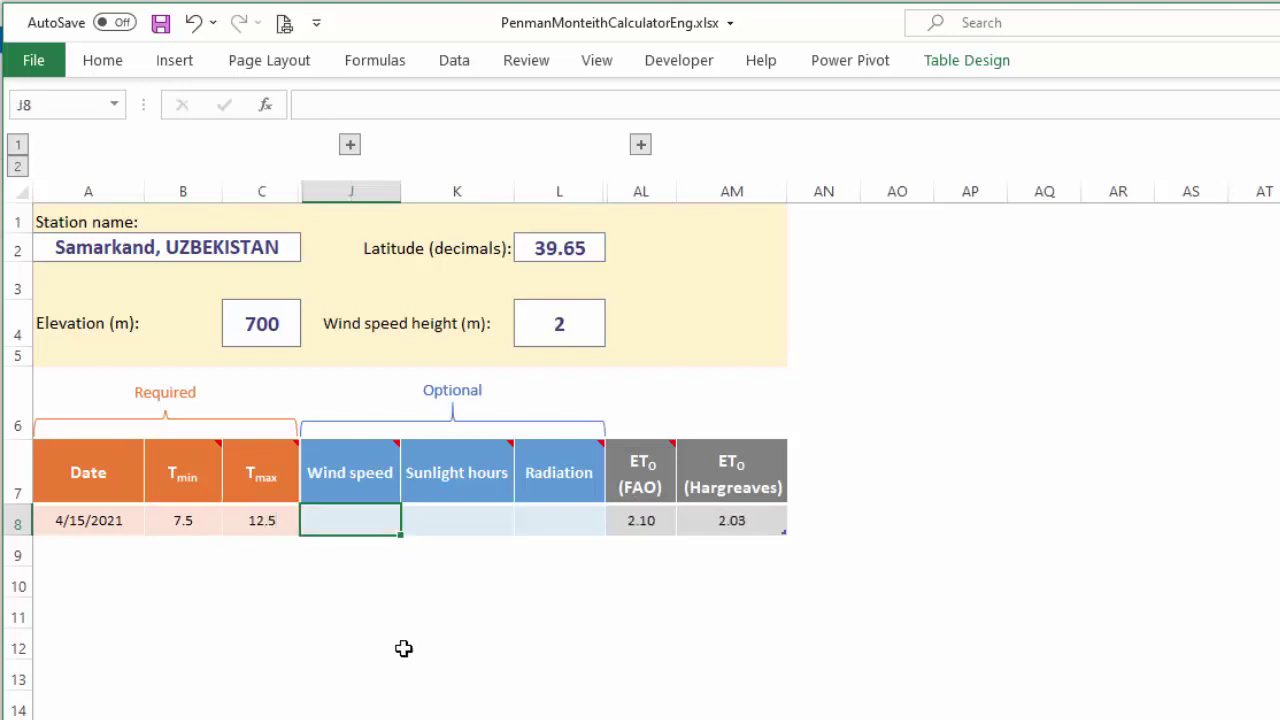
key("Tab")
key("Tab")
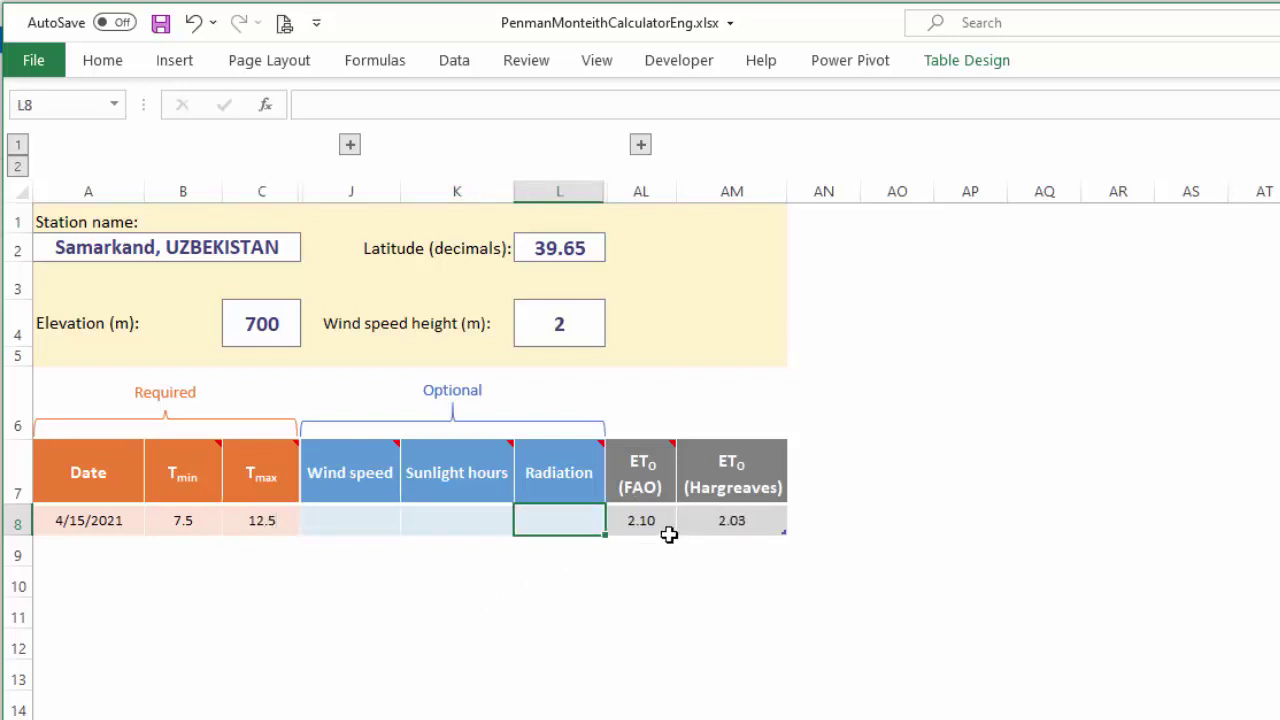
left_click(664, 530)
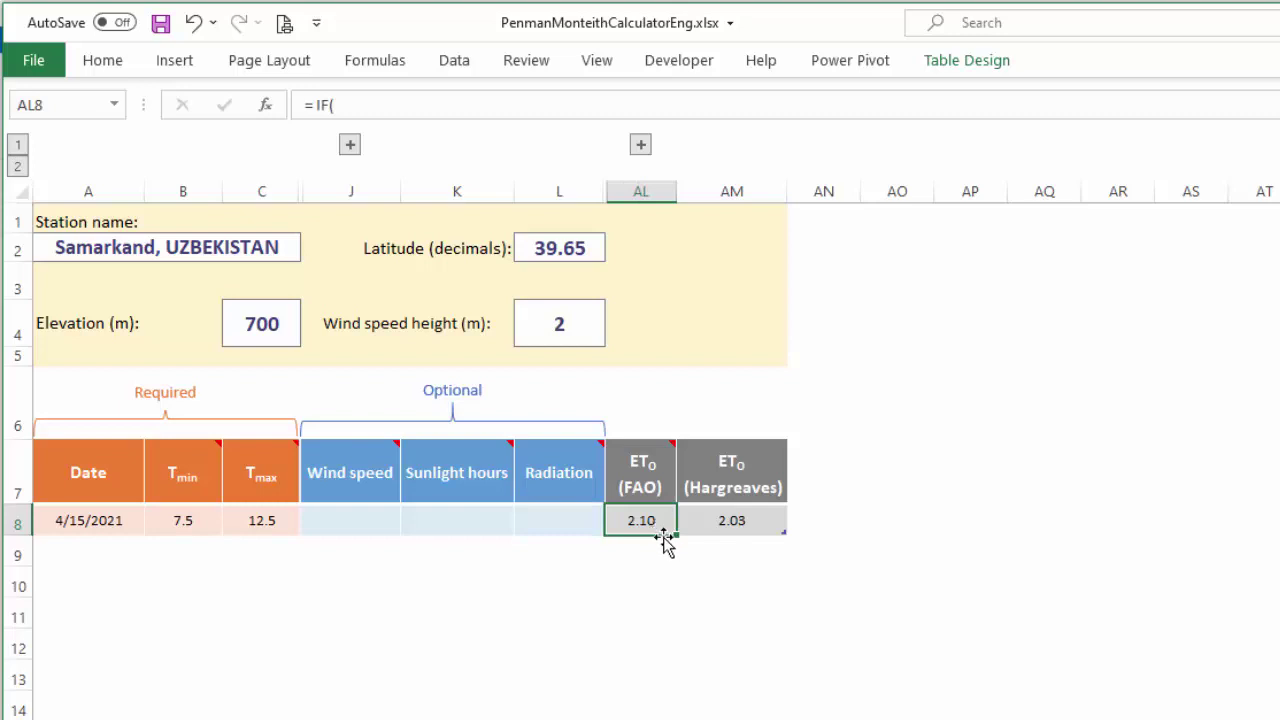
Add a second row dated 4/16 with Tmin 8 and Tmax 14, and check its FAO ET0 cell.
left_click(119, 553)
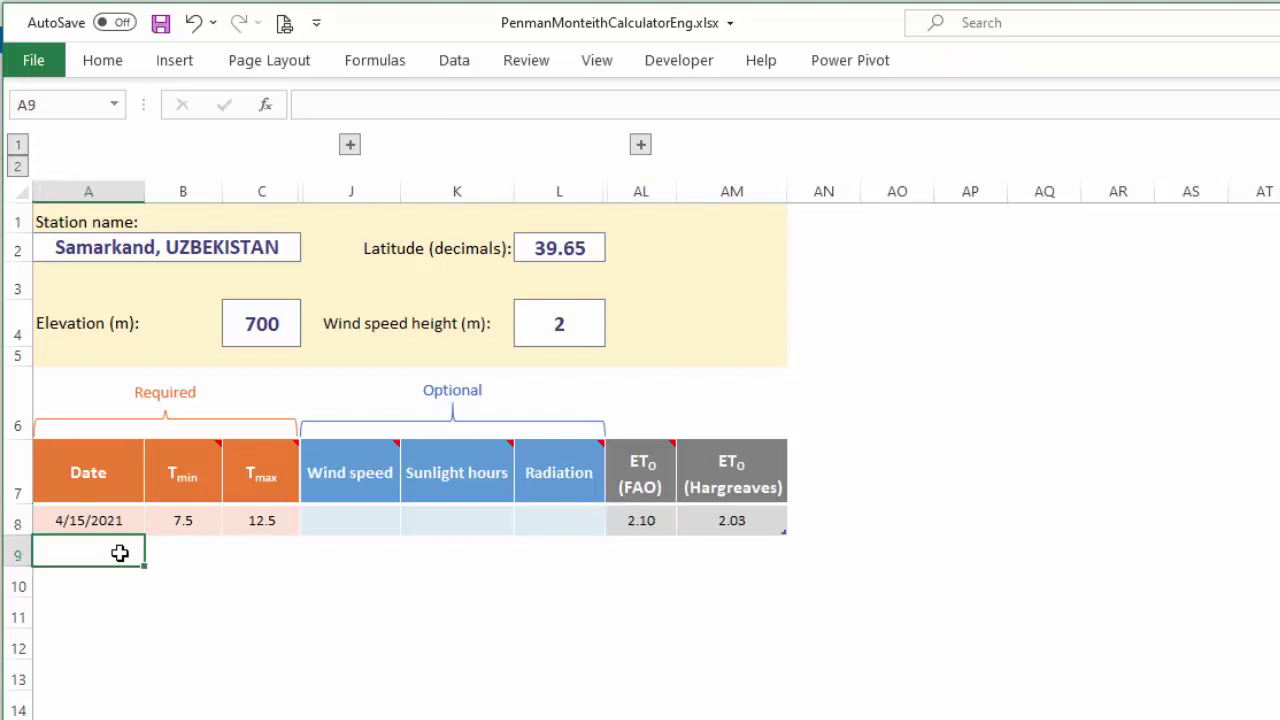
type("4/16")
key("Tab")
type("8")
key("Tab")
type("14")
key("Tab")
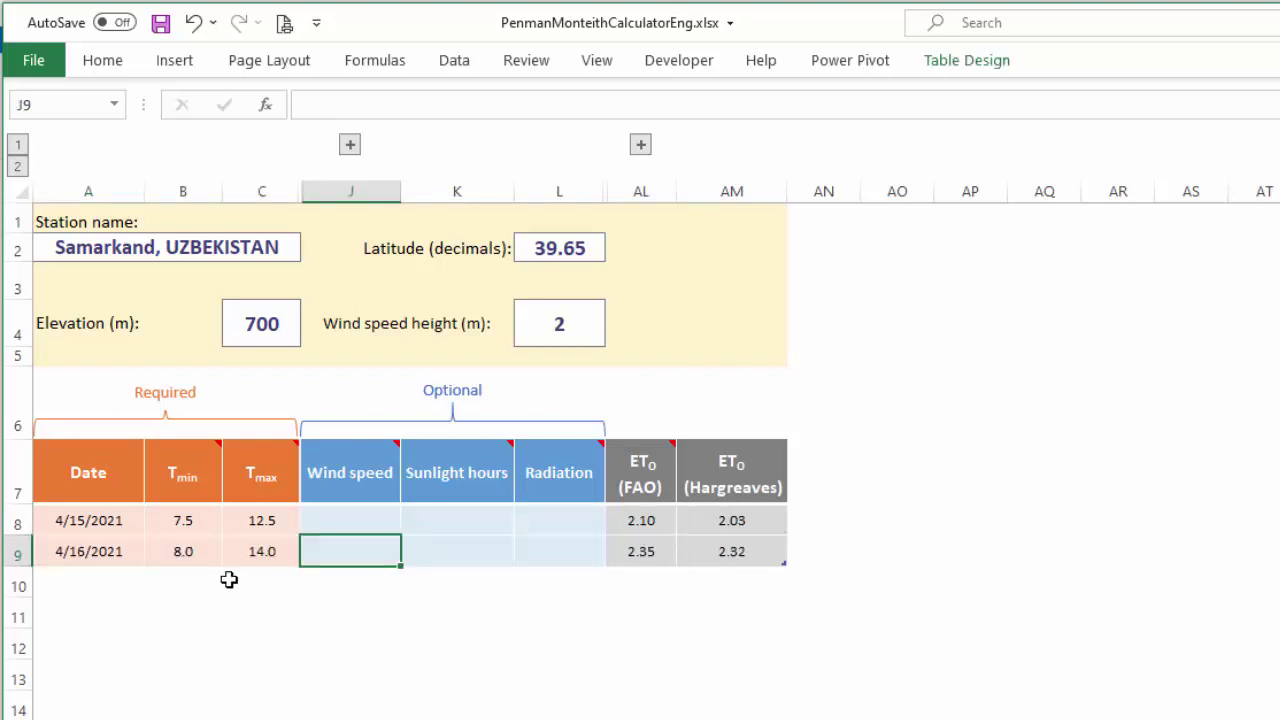
left_click(197, 551)
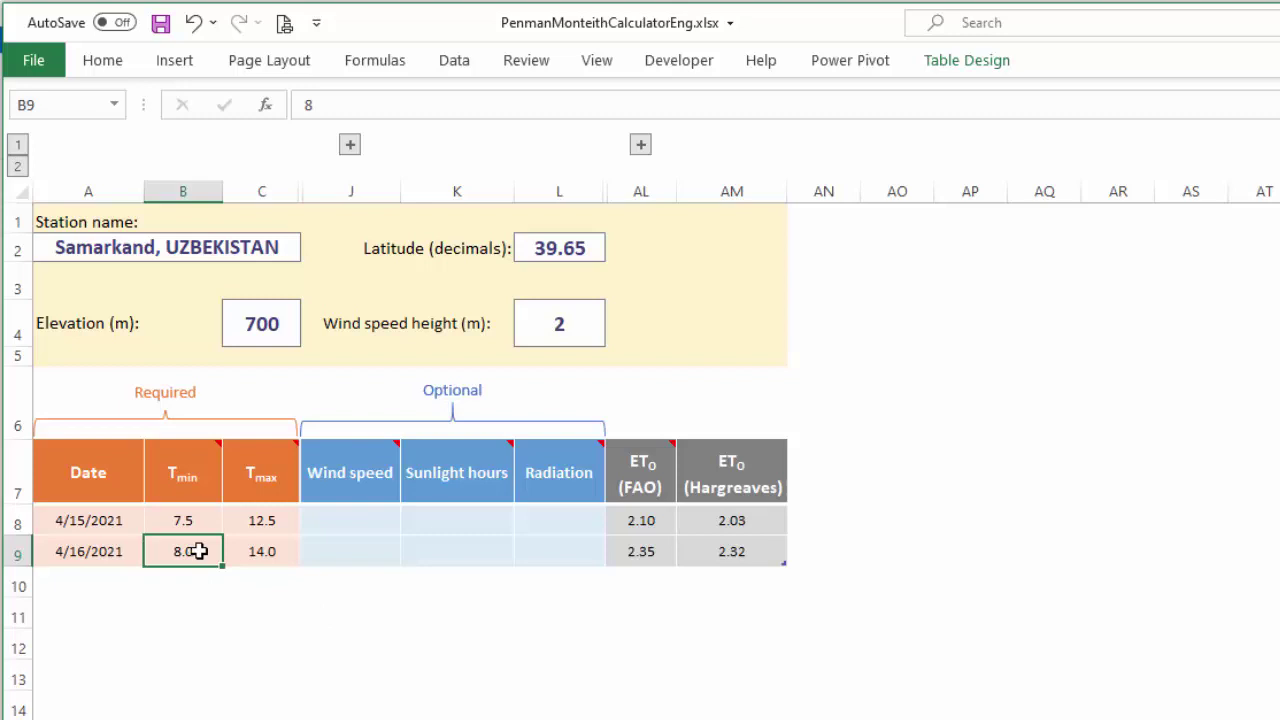
left_click(265, 551)
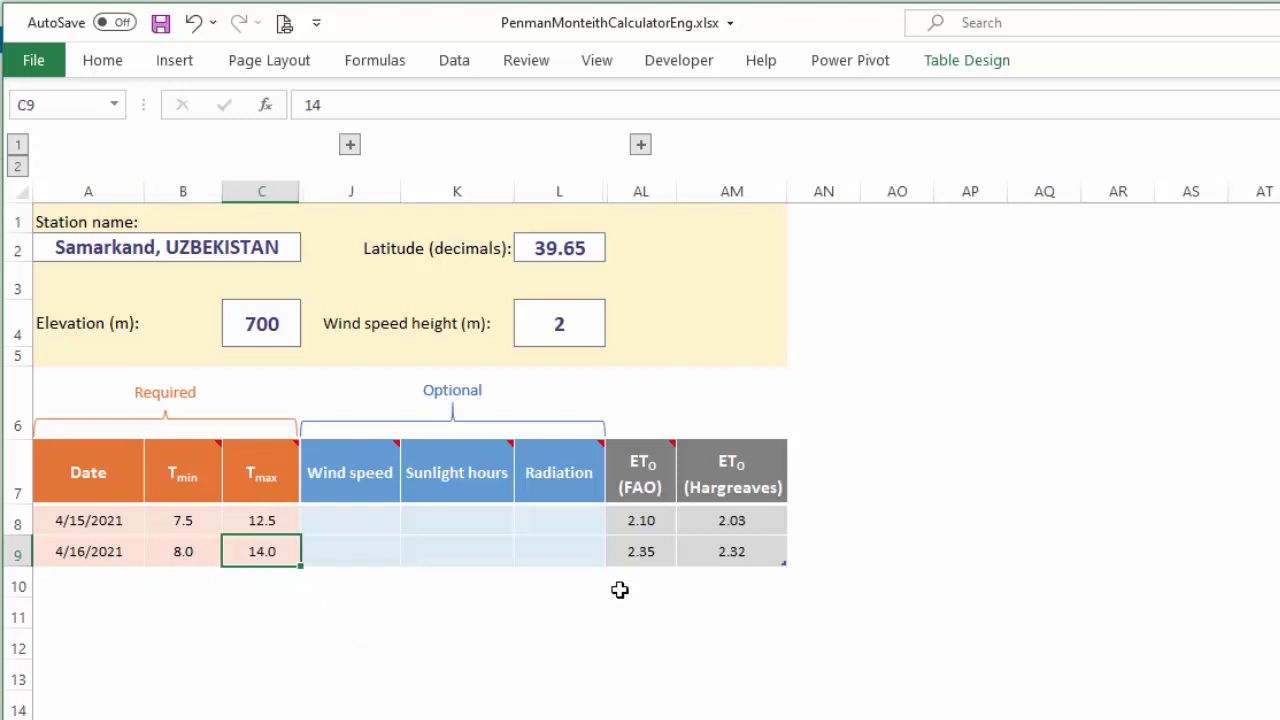
left_click(638, 558)
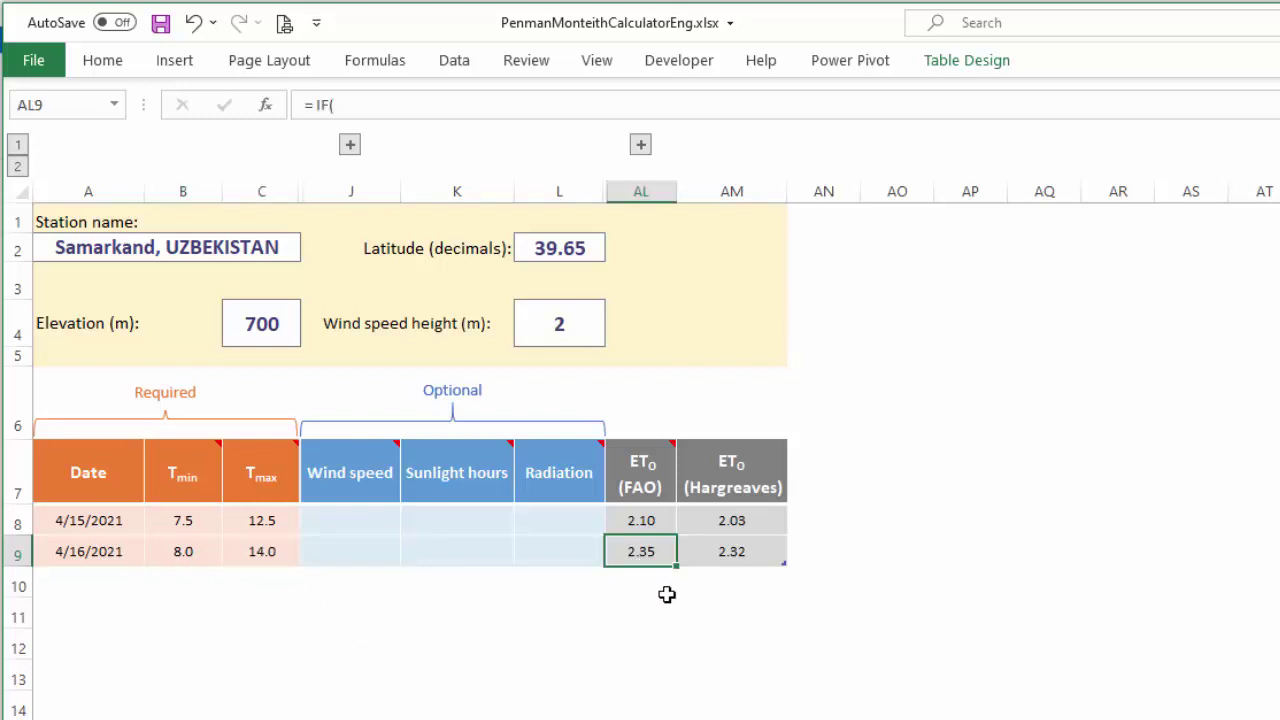
Add a third row dated 4/17 with Tmin 8 and Tmax 16, and check its FAO ET0 cell.
key("Down")
key("Left")
key("Left")
key("Left")
key("Left")
key("Left")
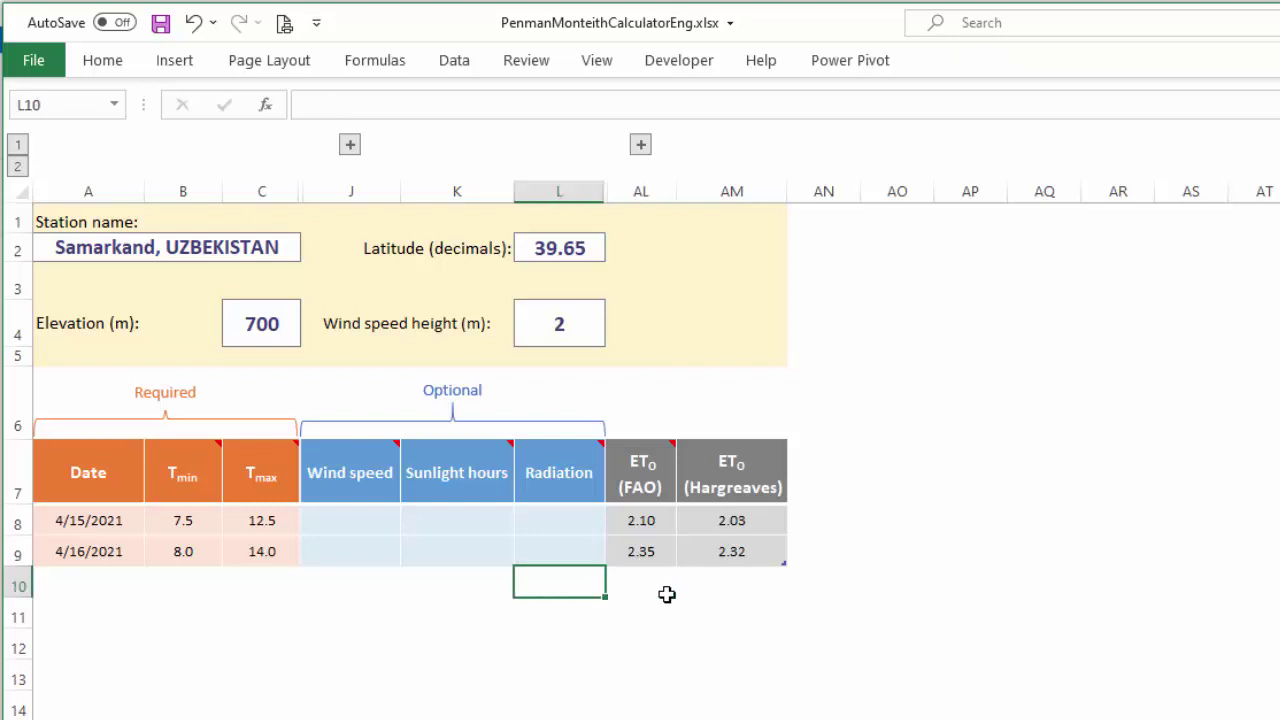
key("Left")
type("4/17")
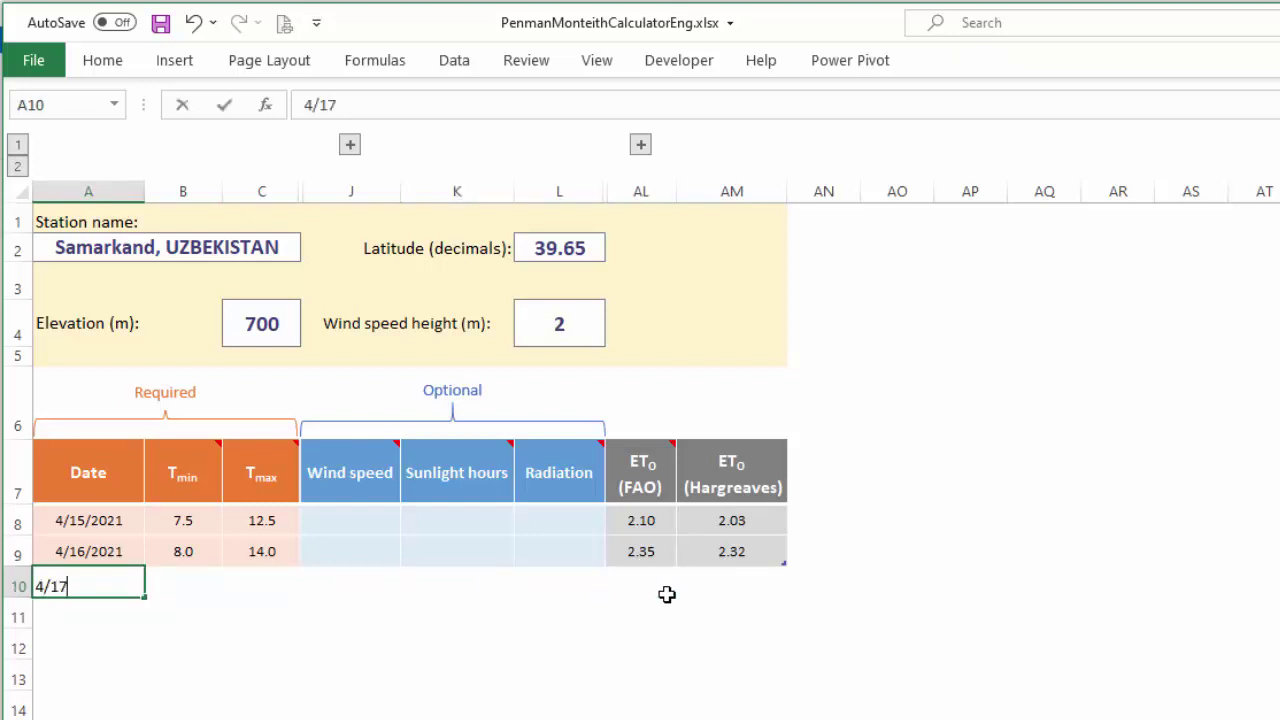
key("ctrl+Return")
key("Tab")
type("8")
key("Tab")
type("16")
key("Tab")
left_click(662, 590)
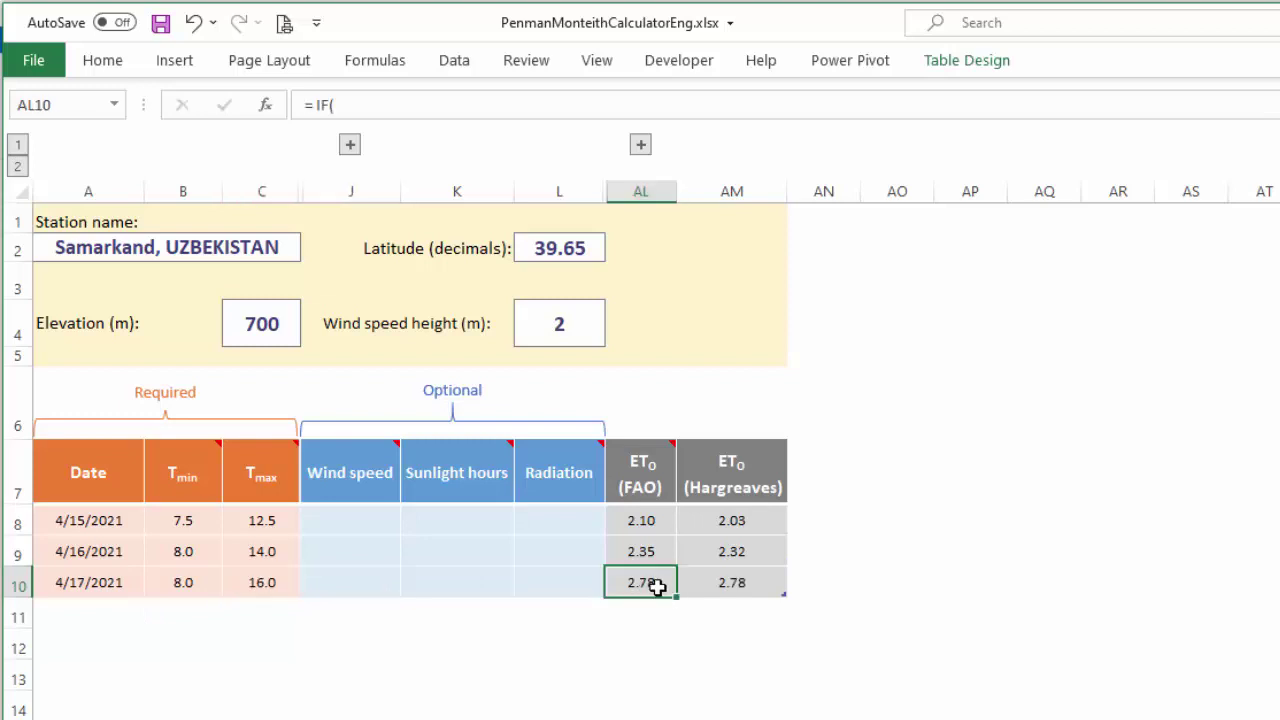
Add a fourth row dated 4/18 with Tmin 3 and Tmax 9, and review the FAO ET0 column for all rows.
left_click(105, 610)
type("4/18")
key("Tab")
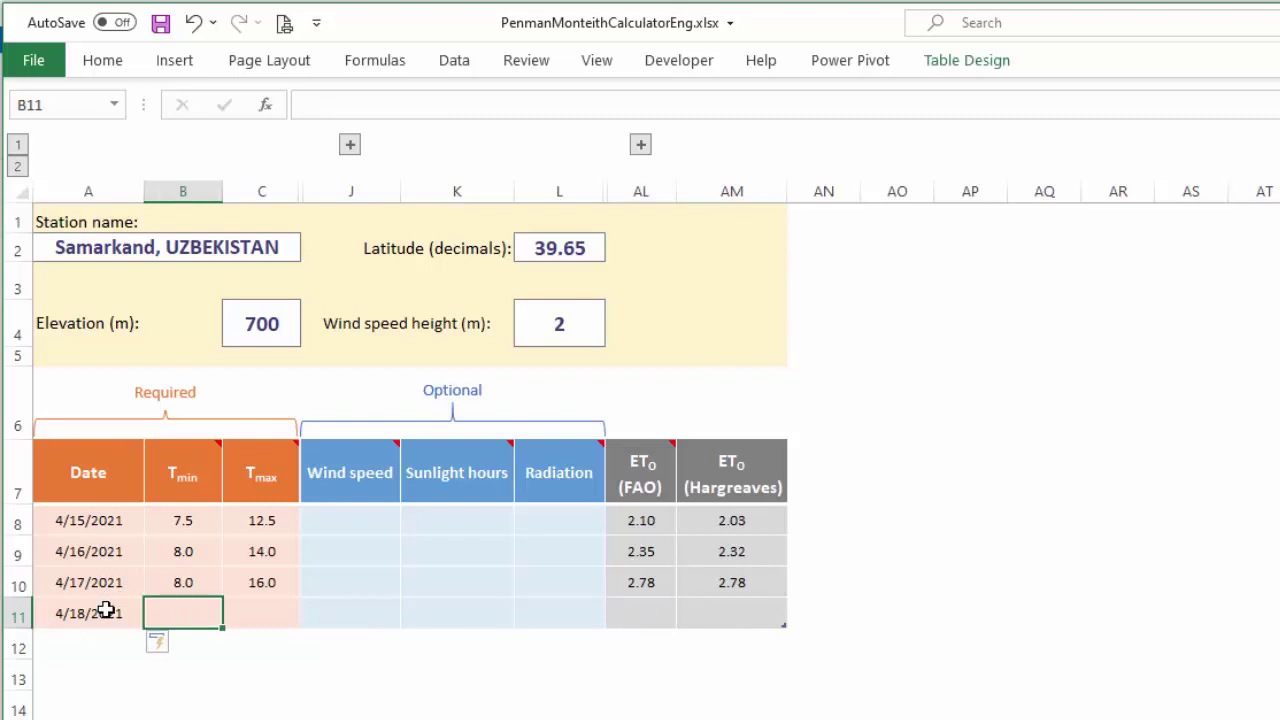
type("3")
key("Tab")
type("9")
key("Tab")
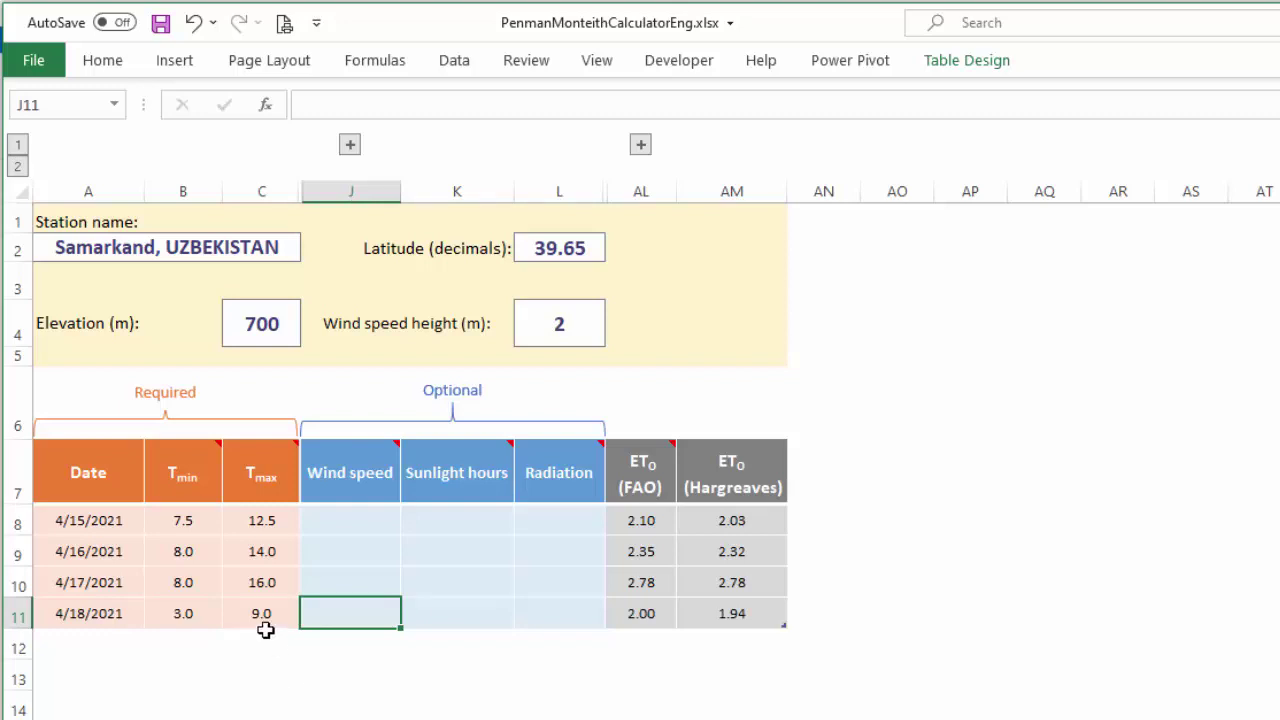
left_click_drag(653, 518, 657, 613)
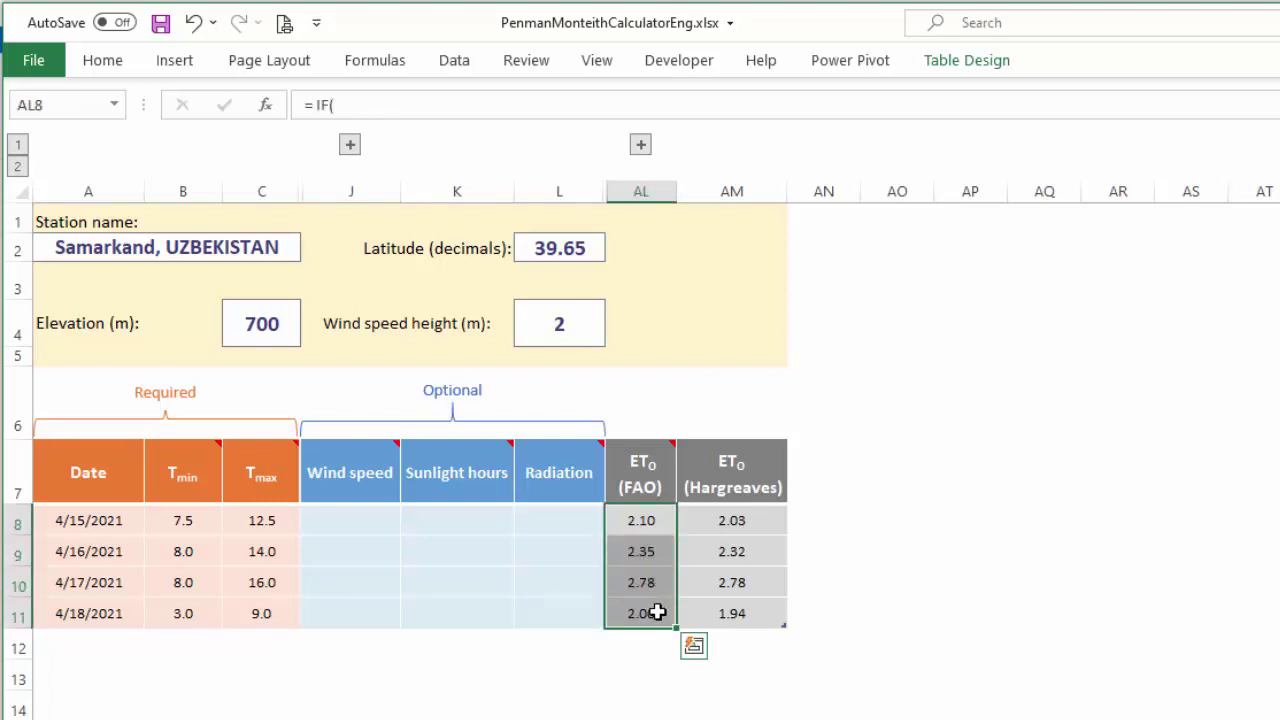
left_click(657, 613)
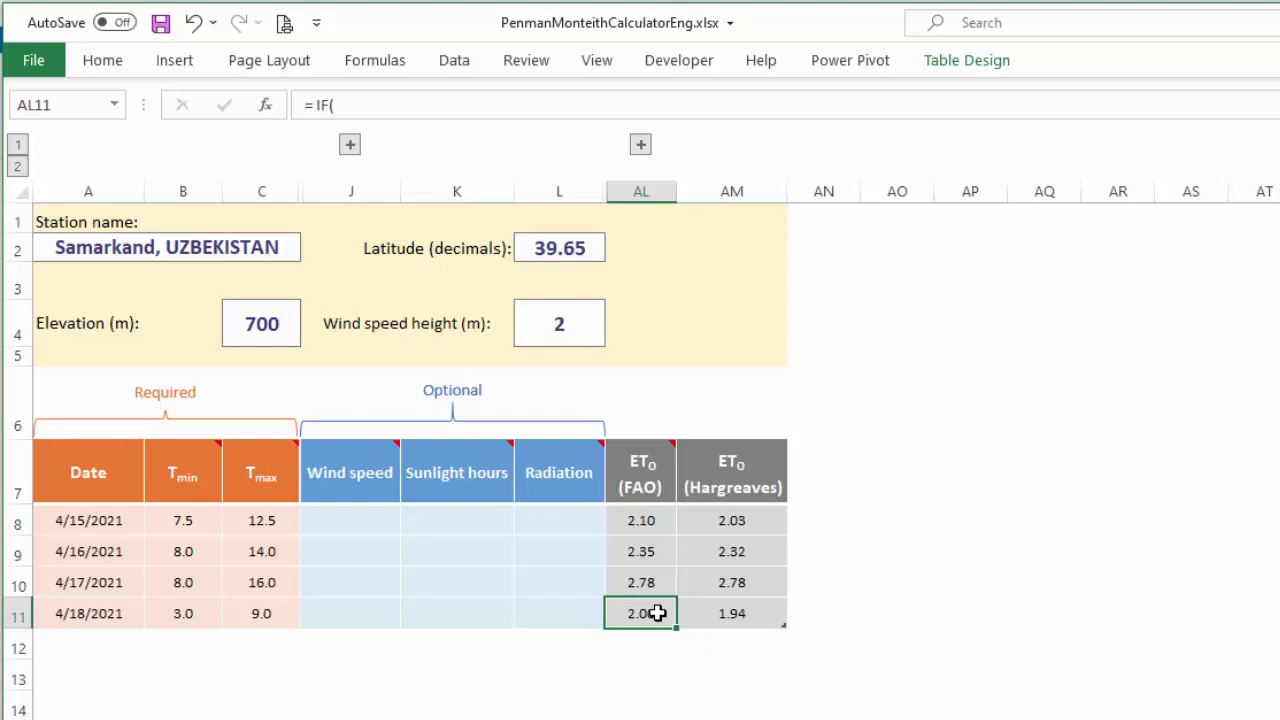
Expand the collapsed group of optional input columns D to I between Tmax and wind speed.
left_click(362, 525)
left_click(264, 528)
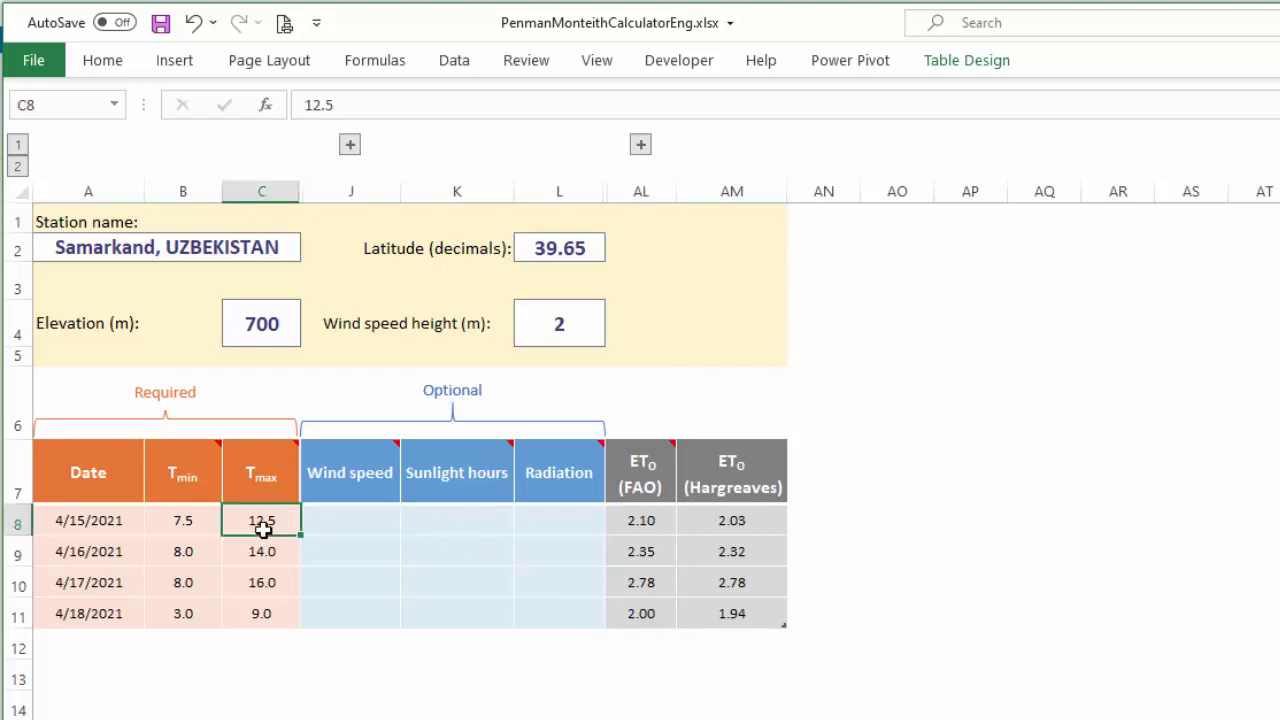
left_click(350, 145)
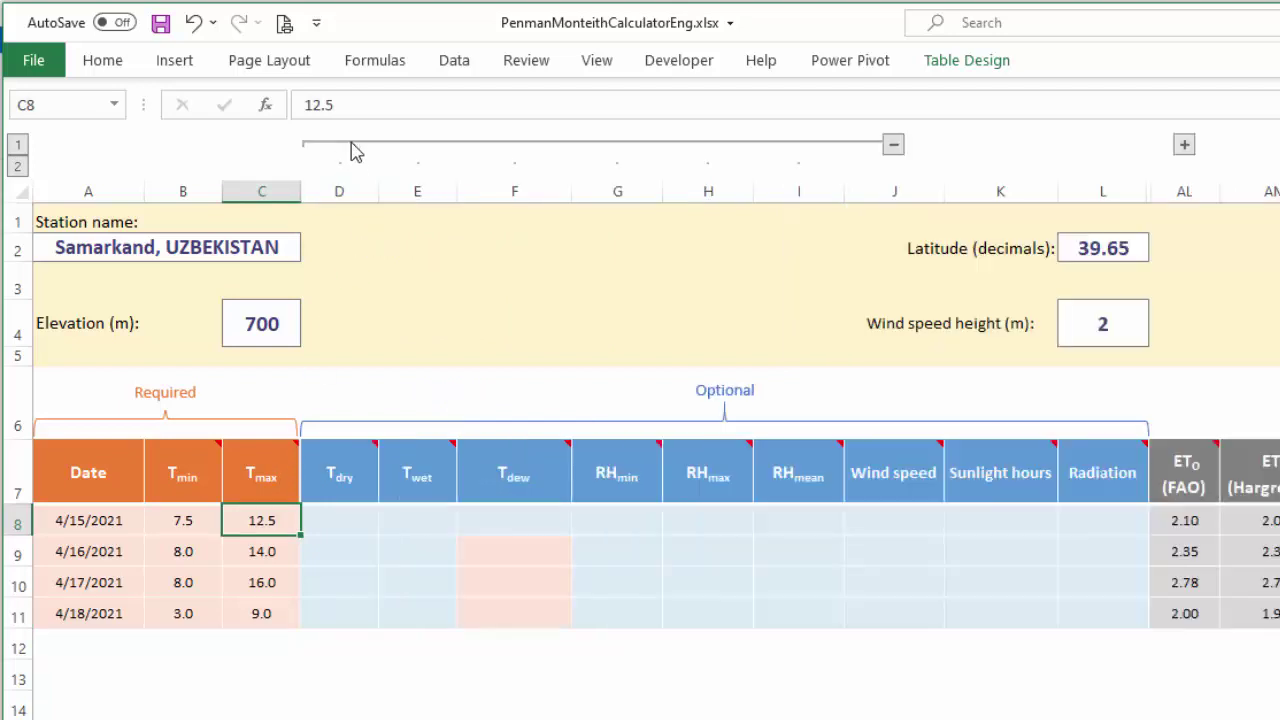
left_click(893, 145)
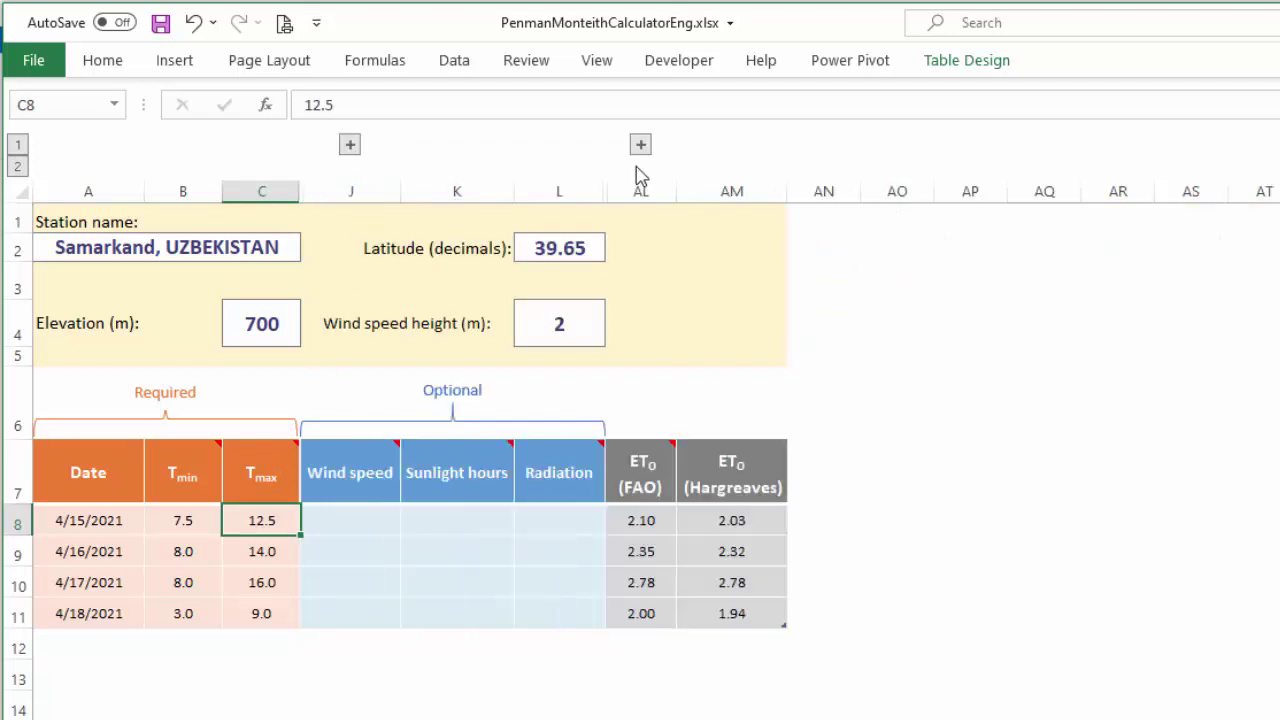
left_click(350, 145)
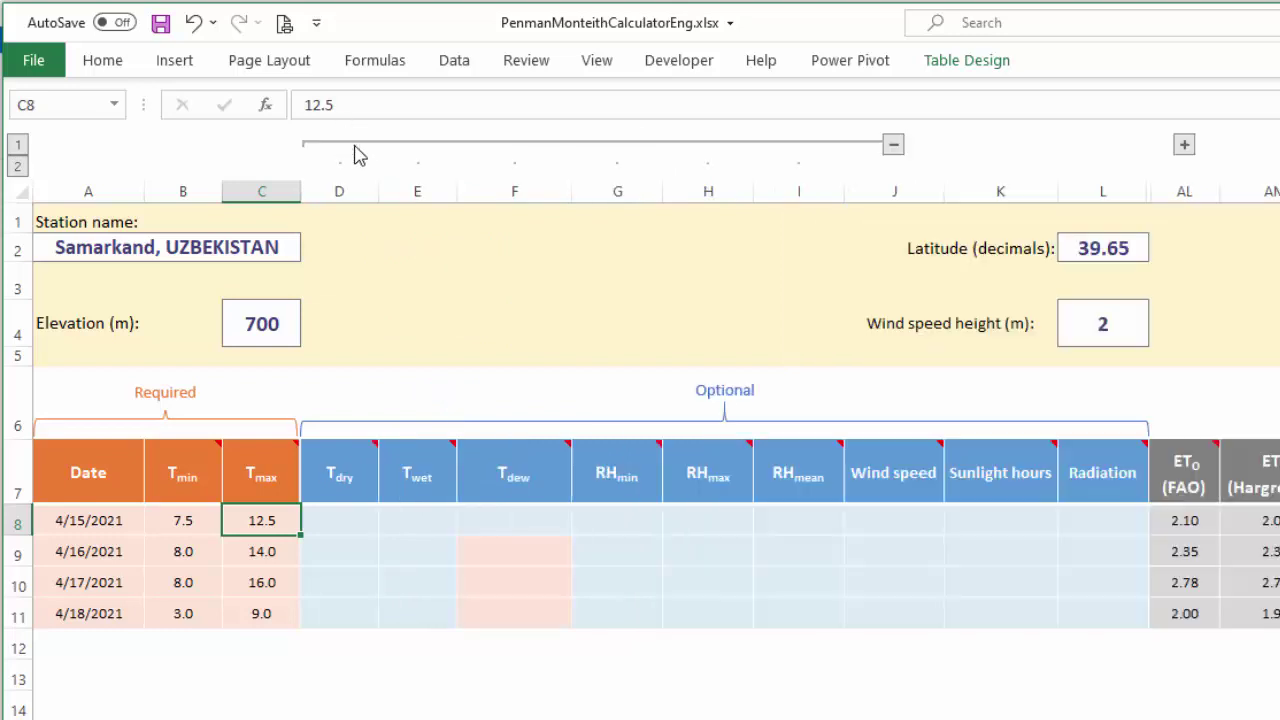
Examine the optional cells of the 4/15 row from Tdry to Radiation, and collapse the optional column group D to I.
left_click(354, 524)
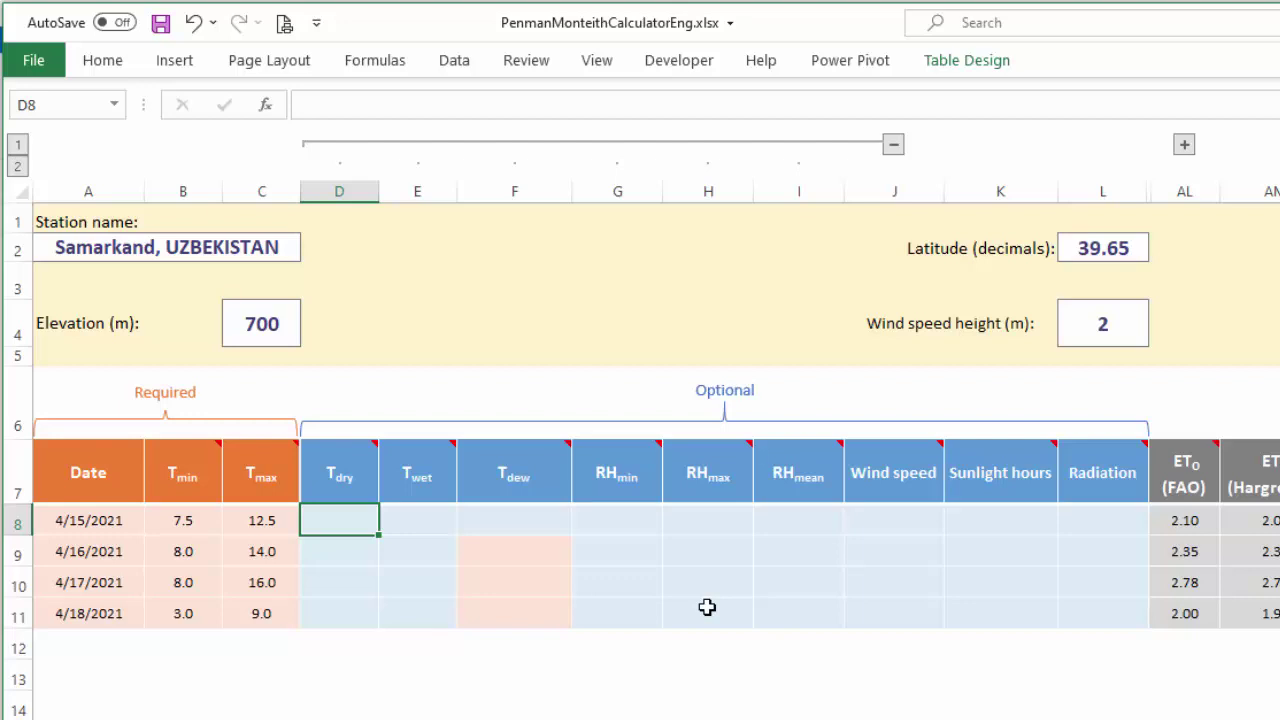
key("shift+Right")
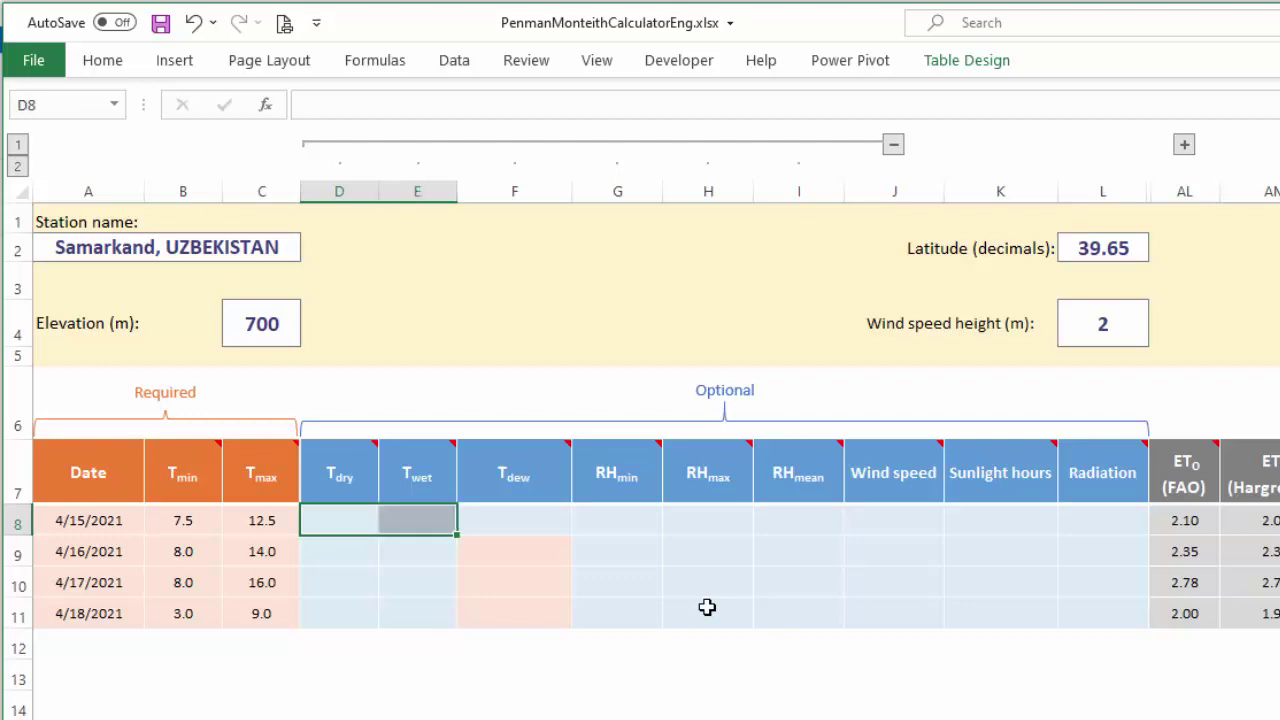
key("Right")
key("Right")
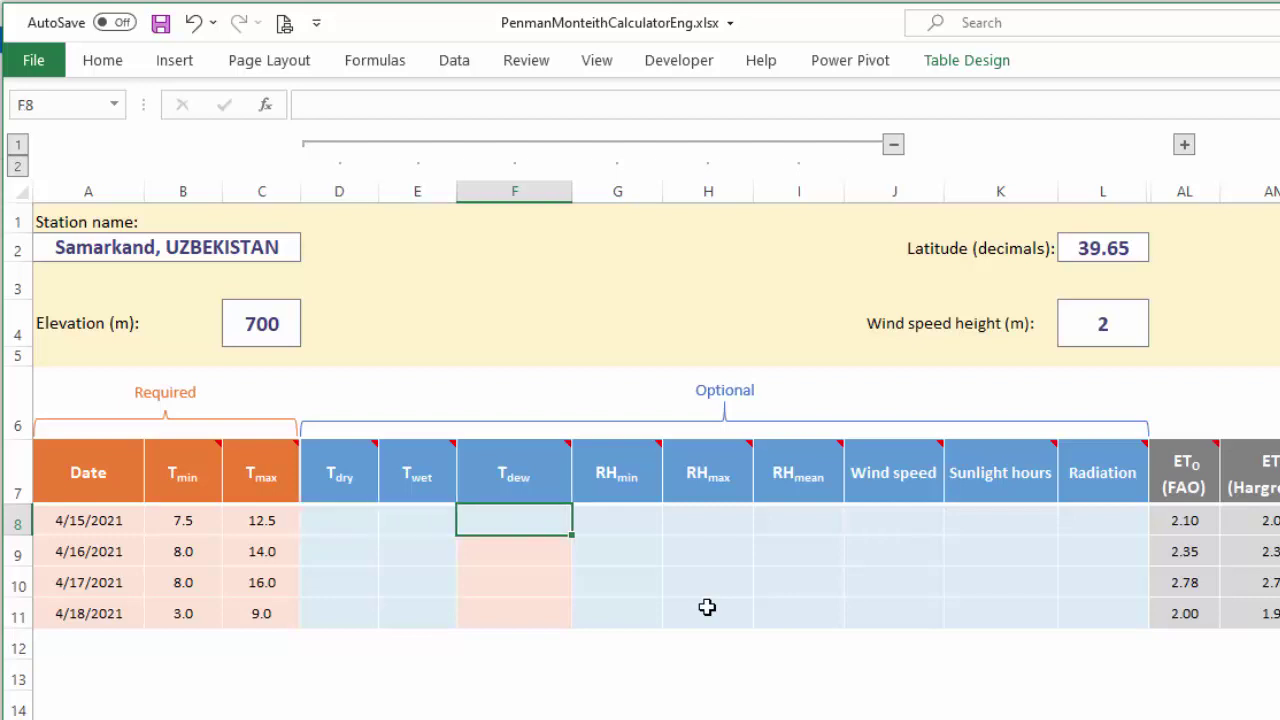
key("Right")
key("shift+Right")
key("shift+Right")
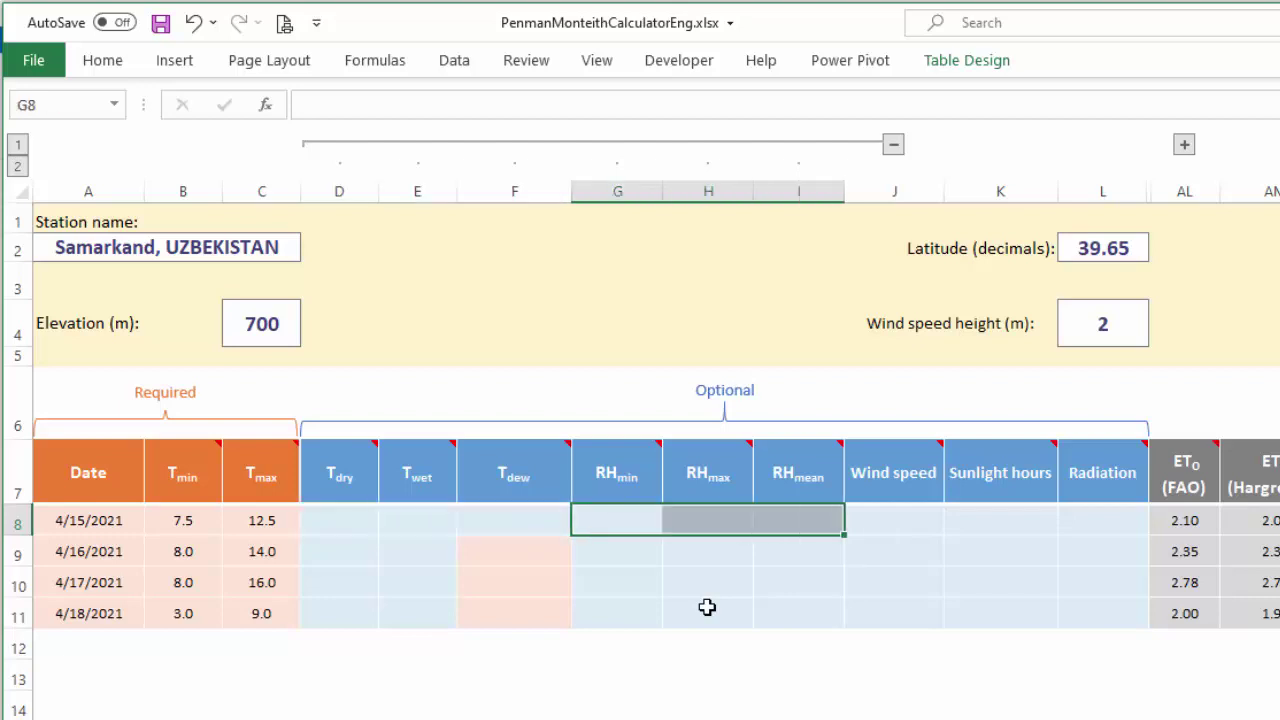
key("Right")
key("Right")
key("Right")
key("Right")
key("Right")
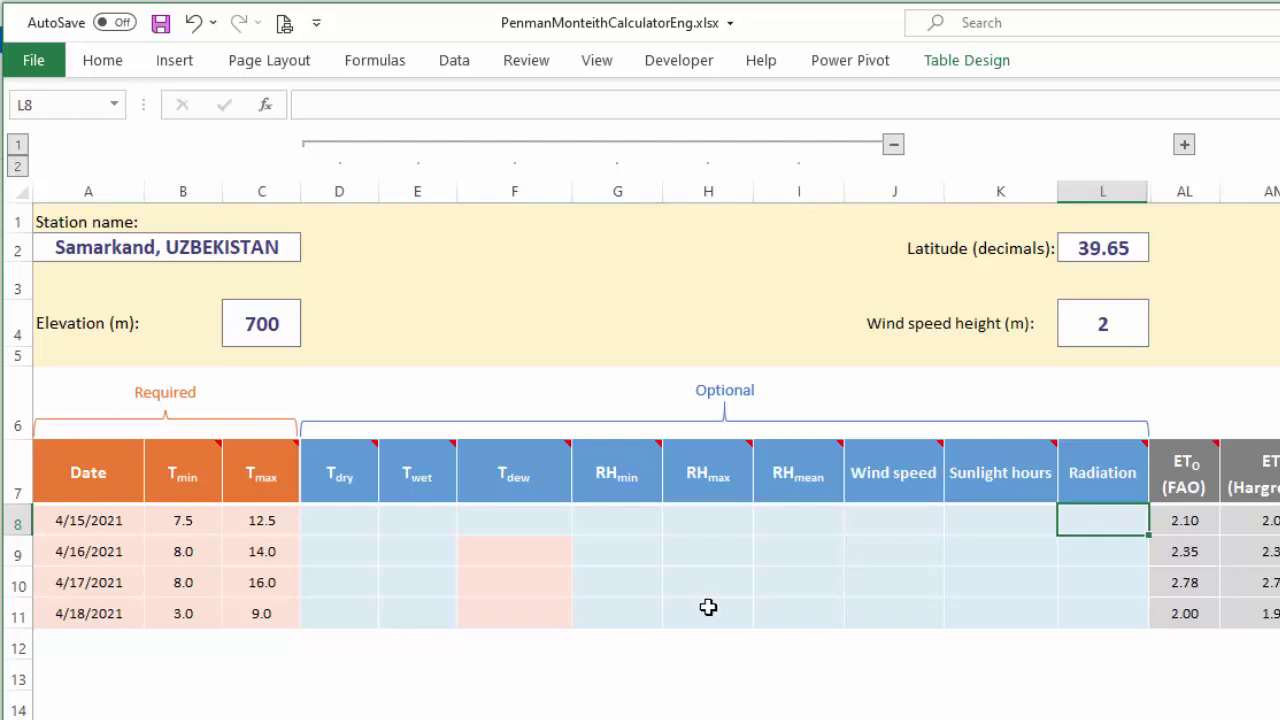
left_click(893, 146)
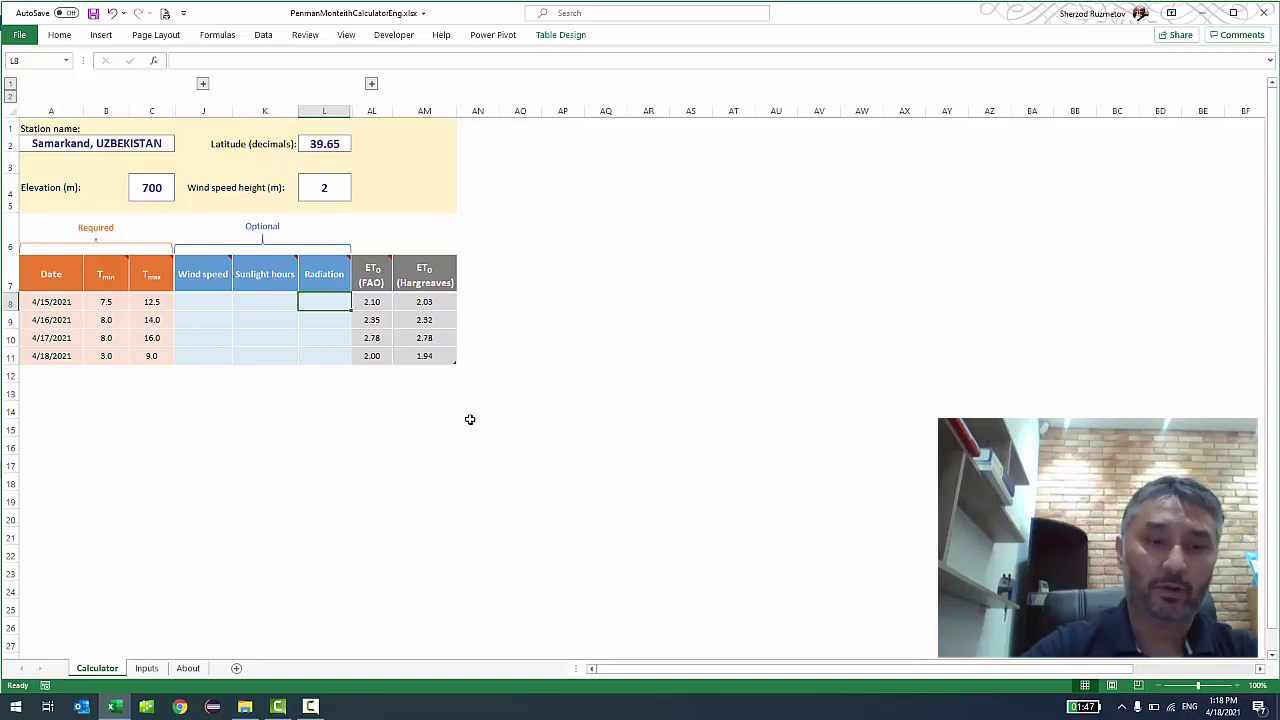
Examine the FAO ET0 header note, its 4/15 and 4/16 cells, and the wind speed and radiation cells of the 4/15 row.
left_click(374, 302)
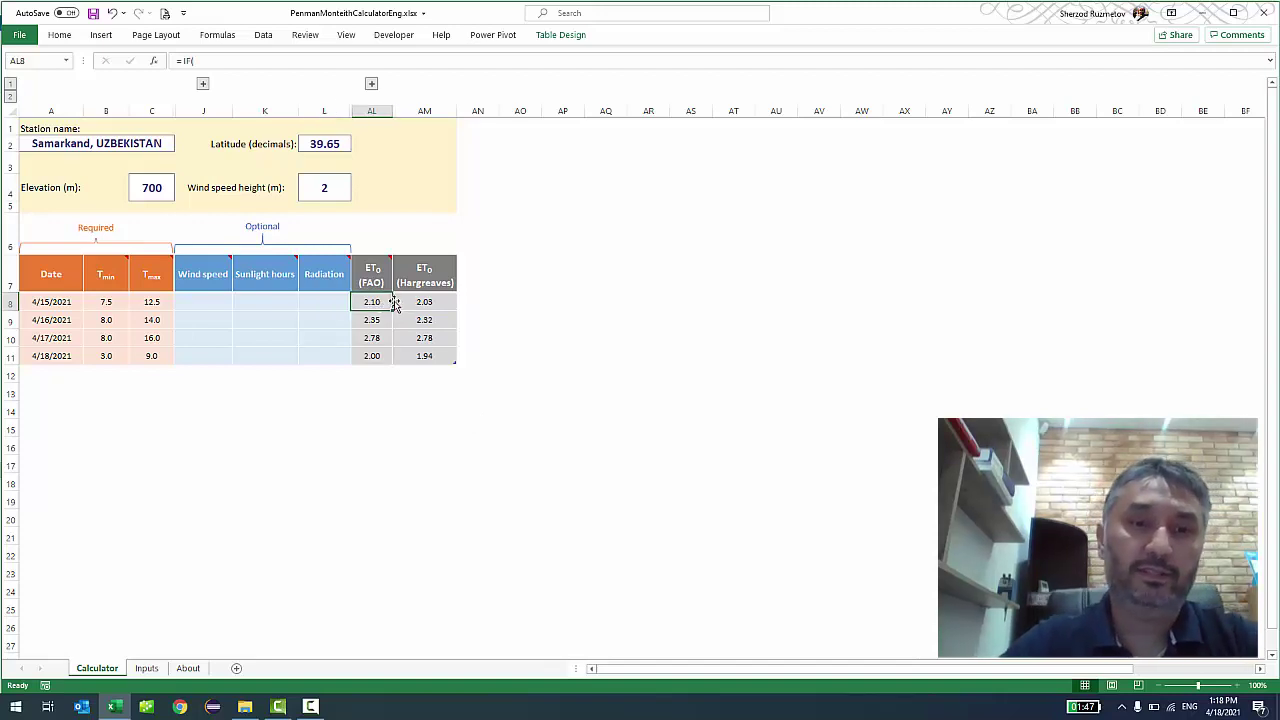
mouse_move(384, 282)
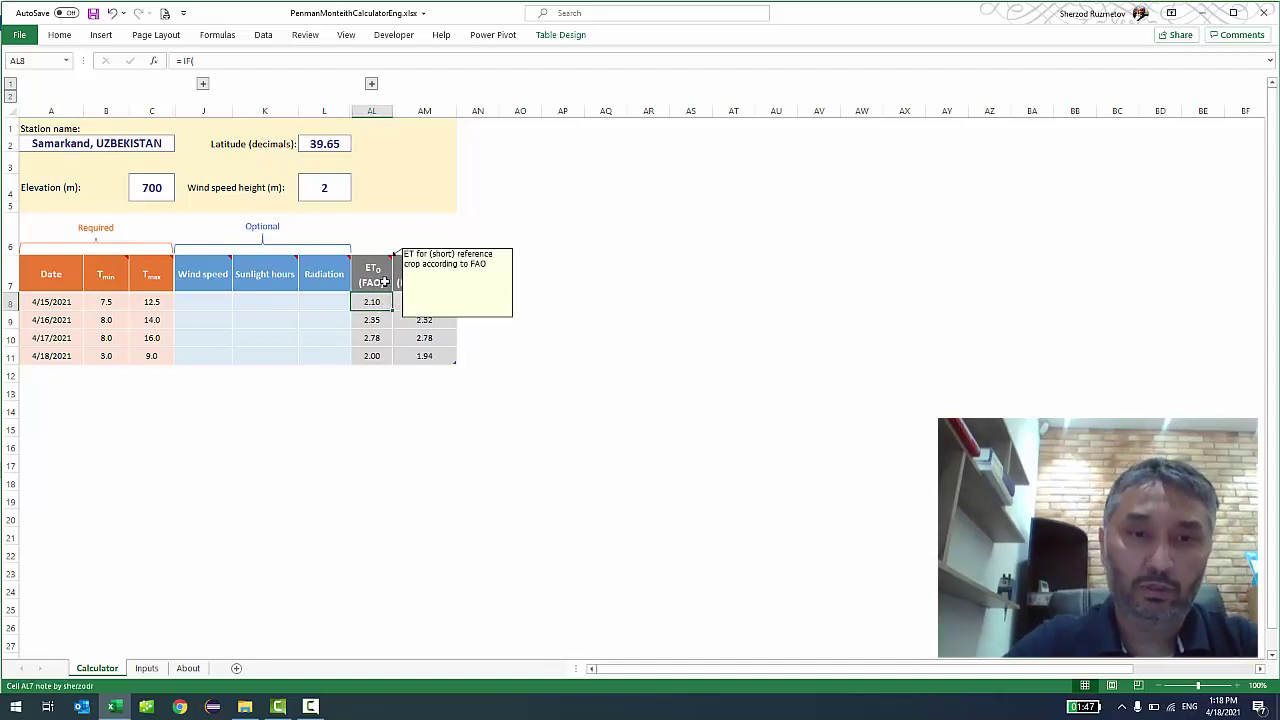
left_click(378, 314)
left_click(375, 301)
left_click(382, 318)
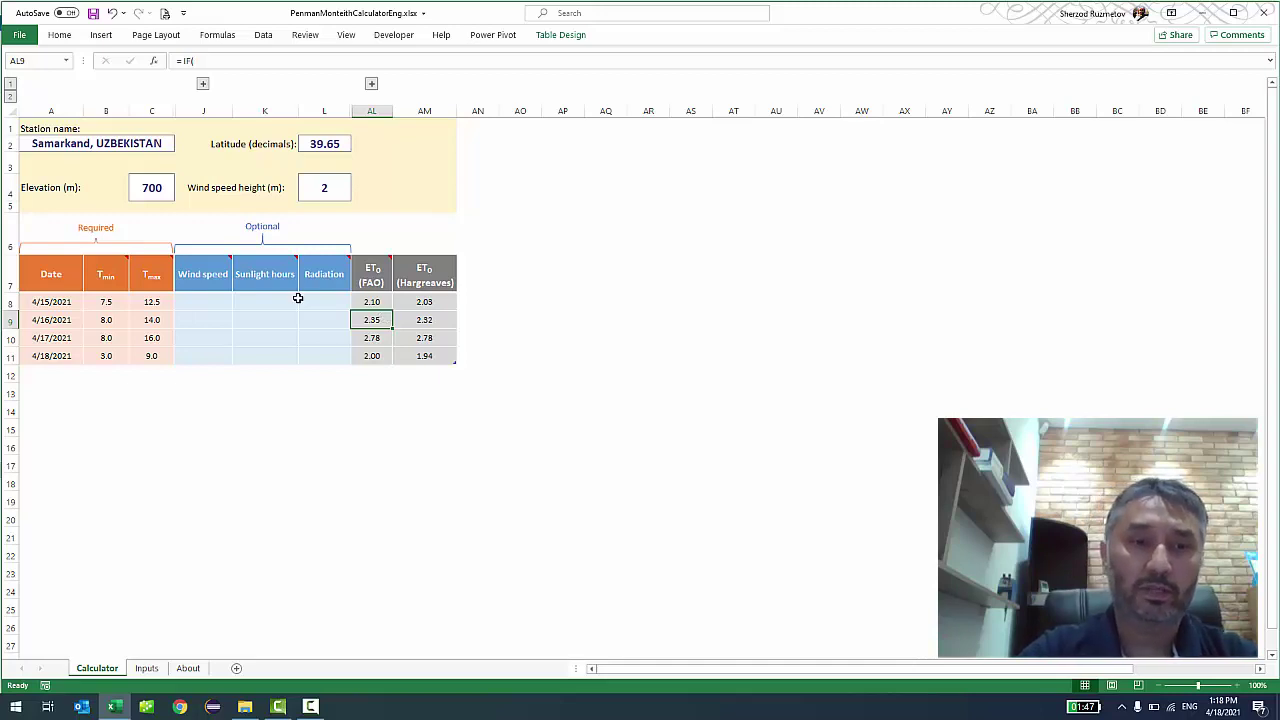
left_click(191, 307)
left_click(316, 306)
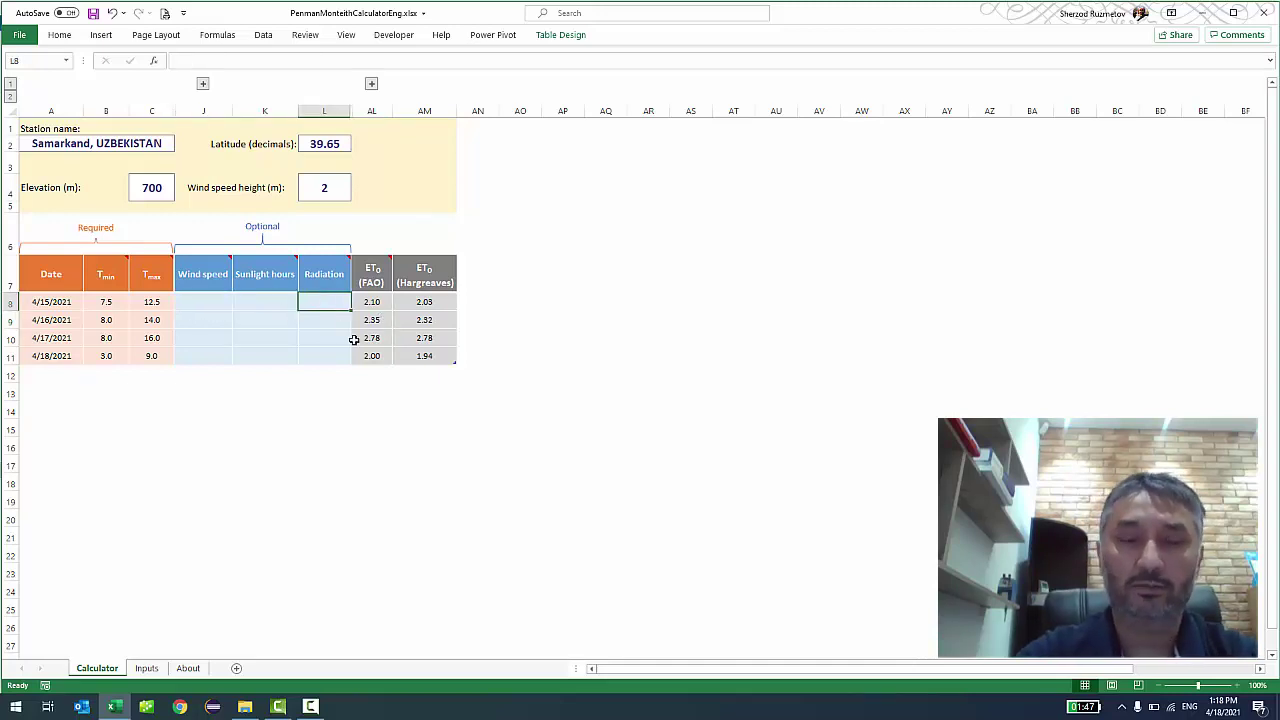
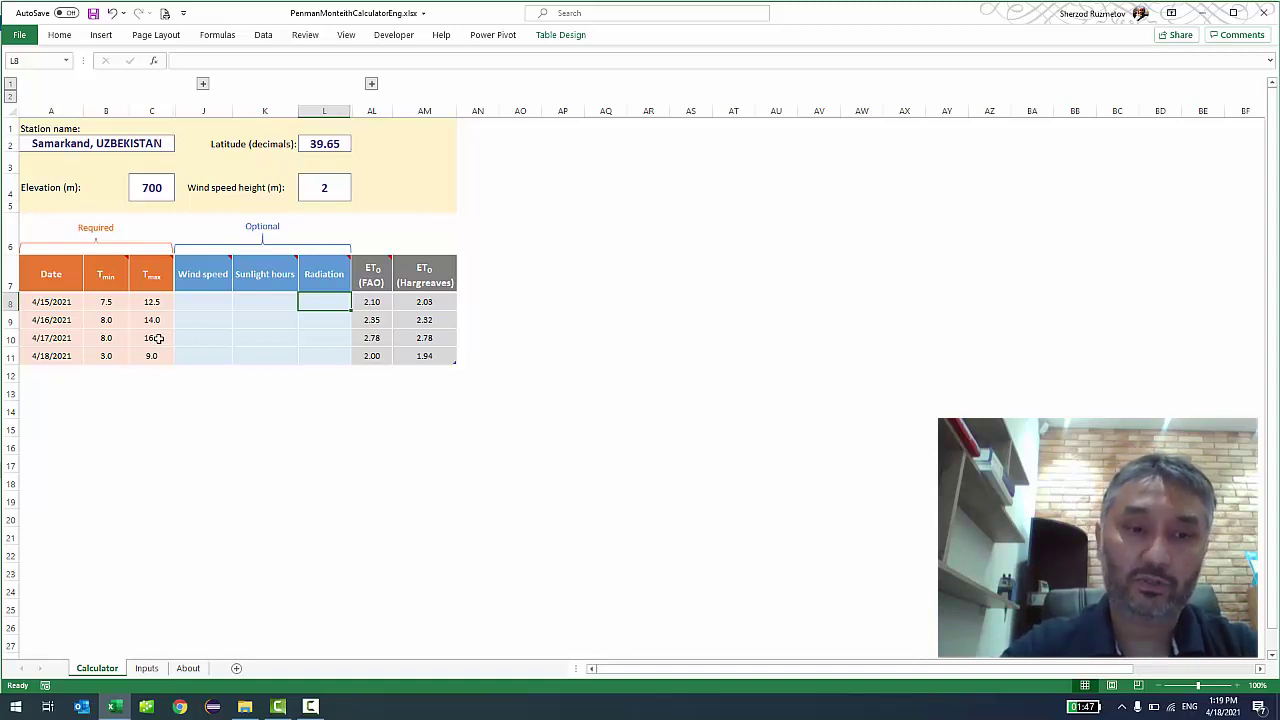
Examine the FAO reference note, Stefan-Boltzmann constant, Angstrom coefficients and albedo on the Inputs sheet.
left_click(147, 668)
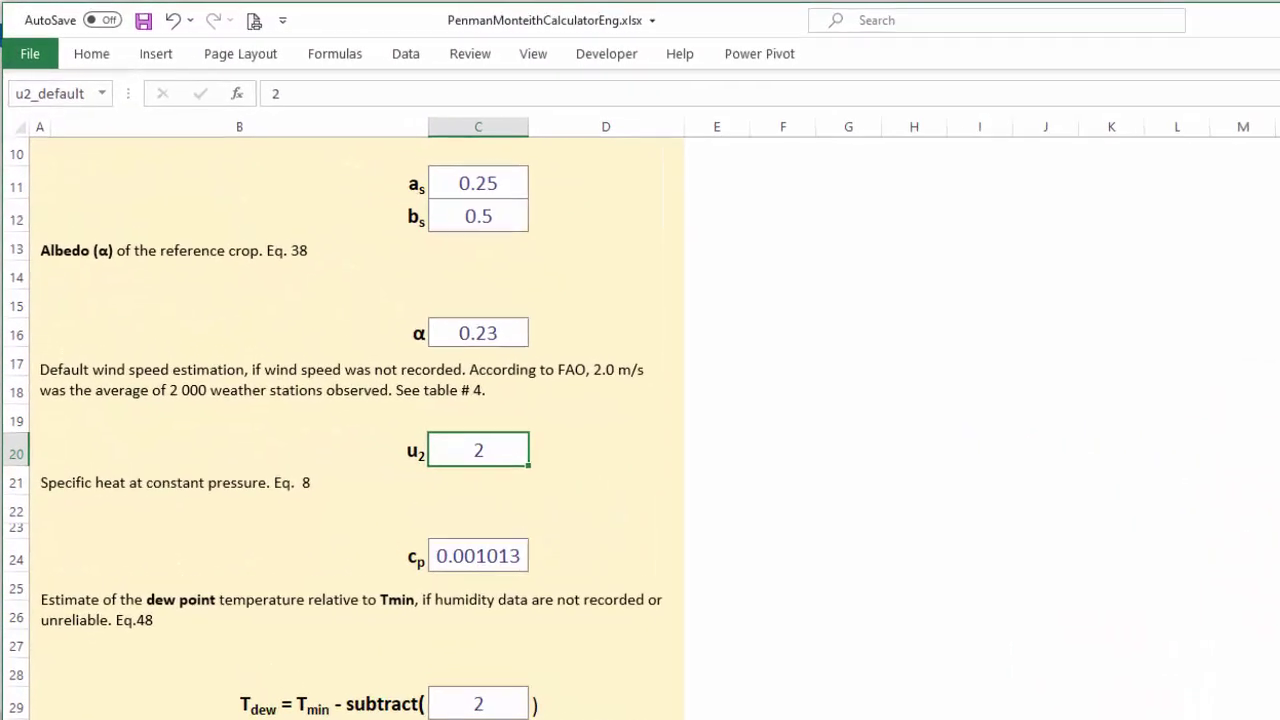
scroll(380, 430, "up", 3)
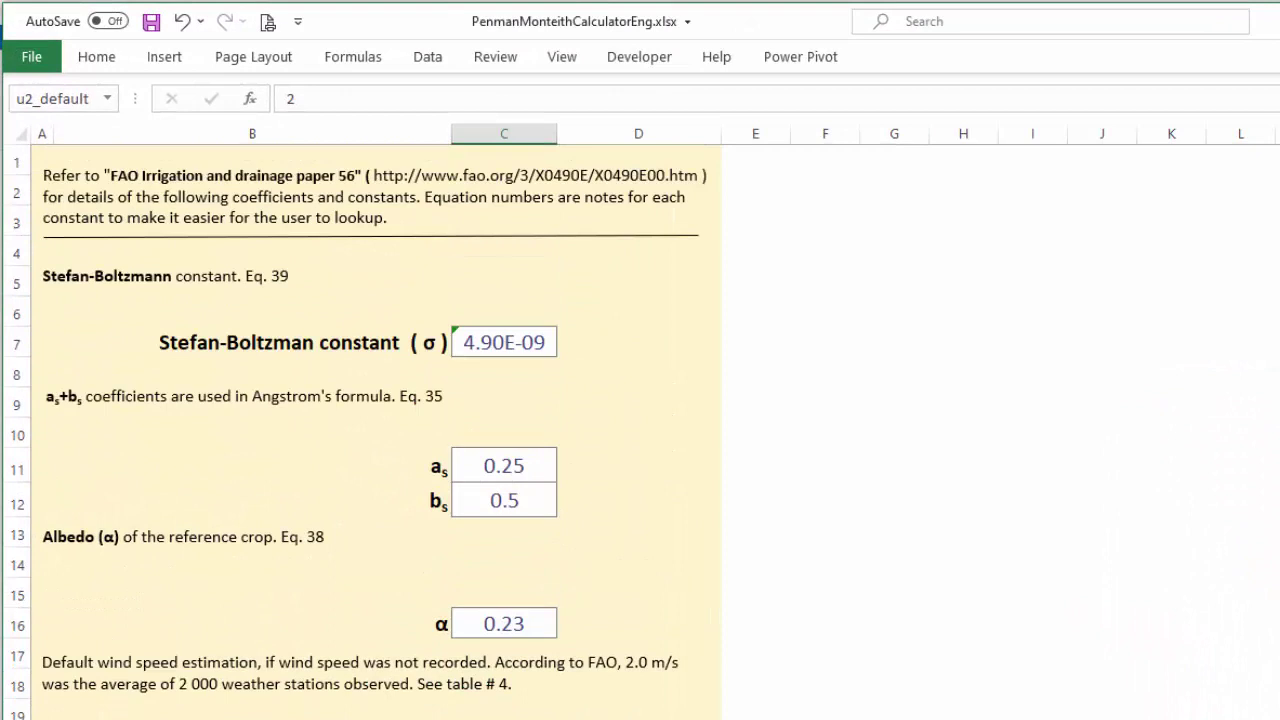
left_click(232, 222)
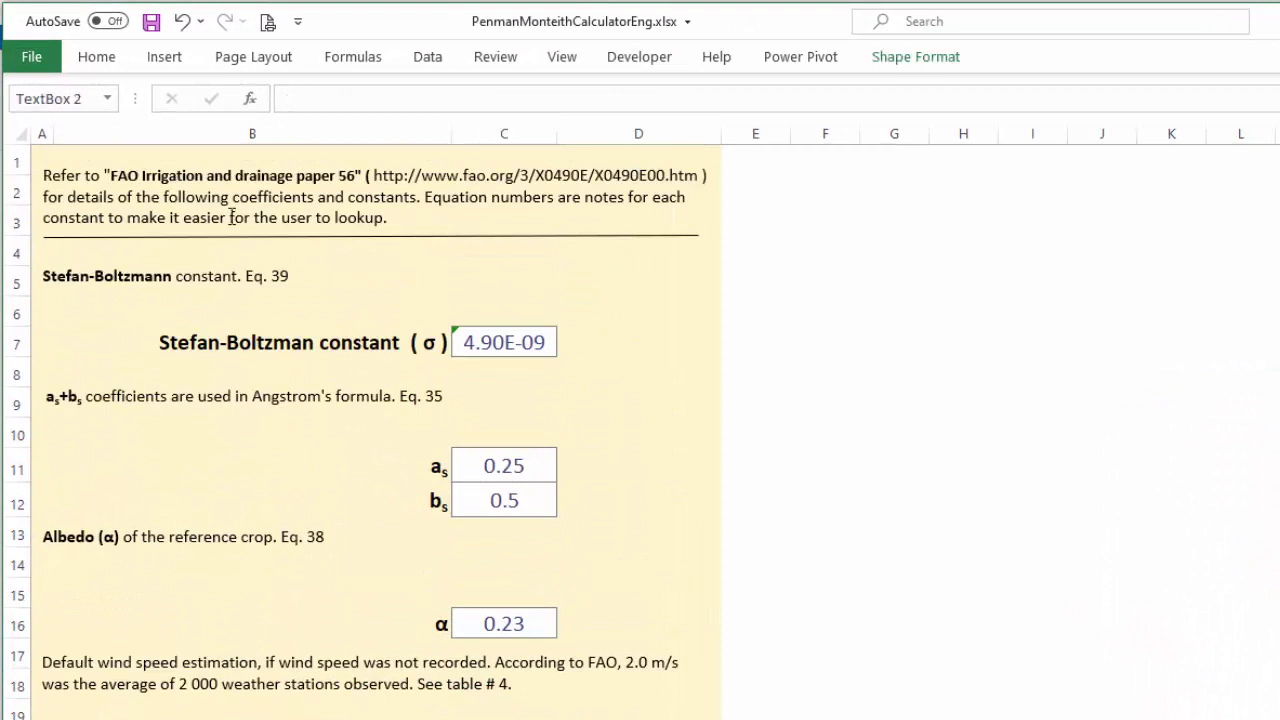
left_click(800, 451)
scroll(801, 455, "down", 2)
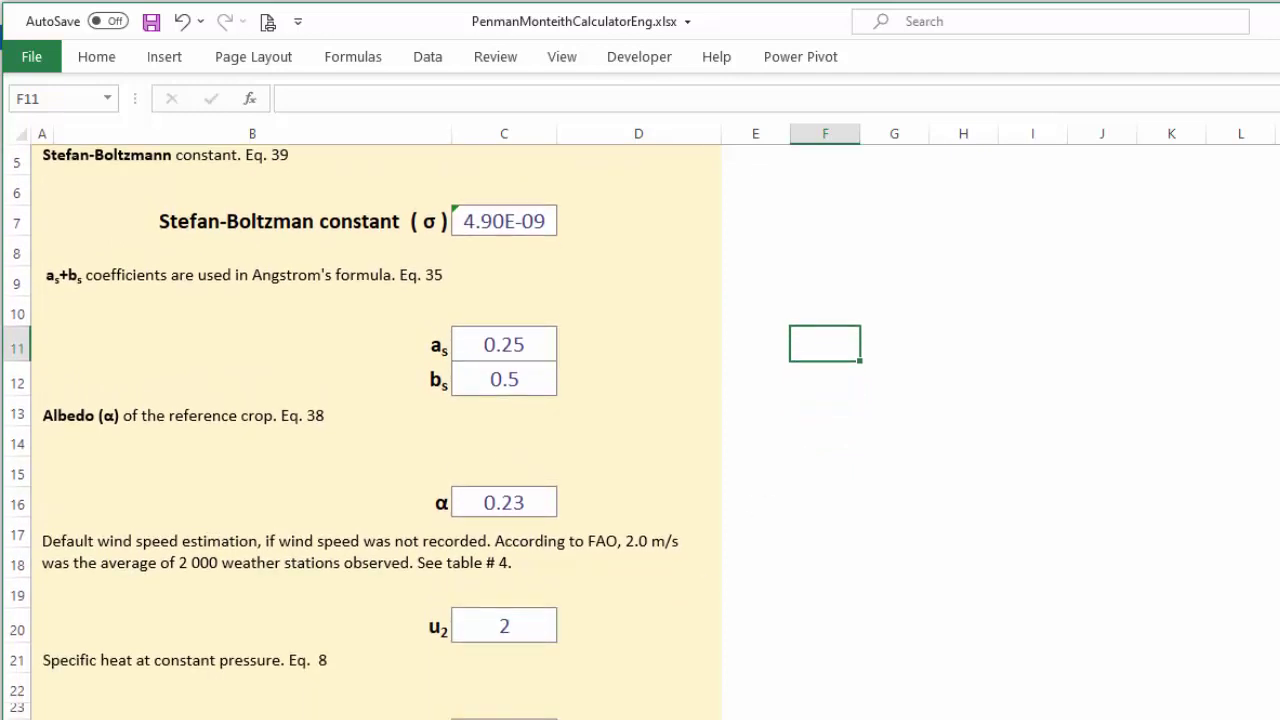
scroll(433, 434, "up", 2)
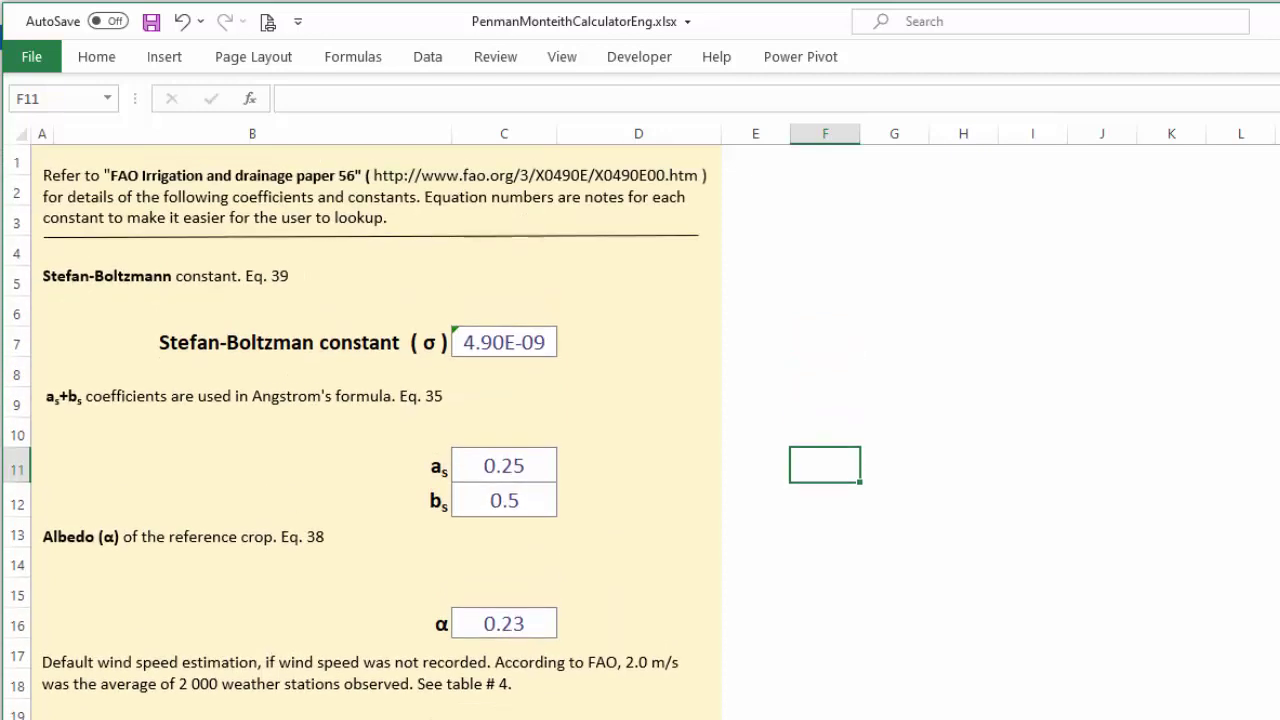
scroll(433, 432, "down", 1)
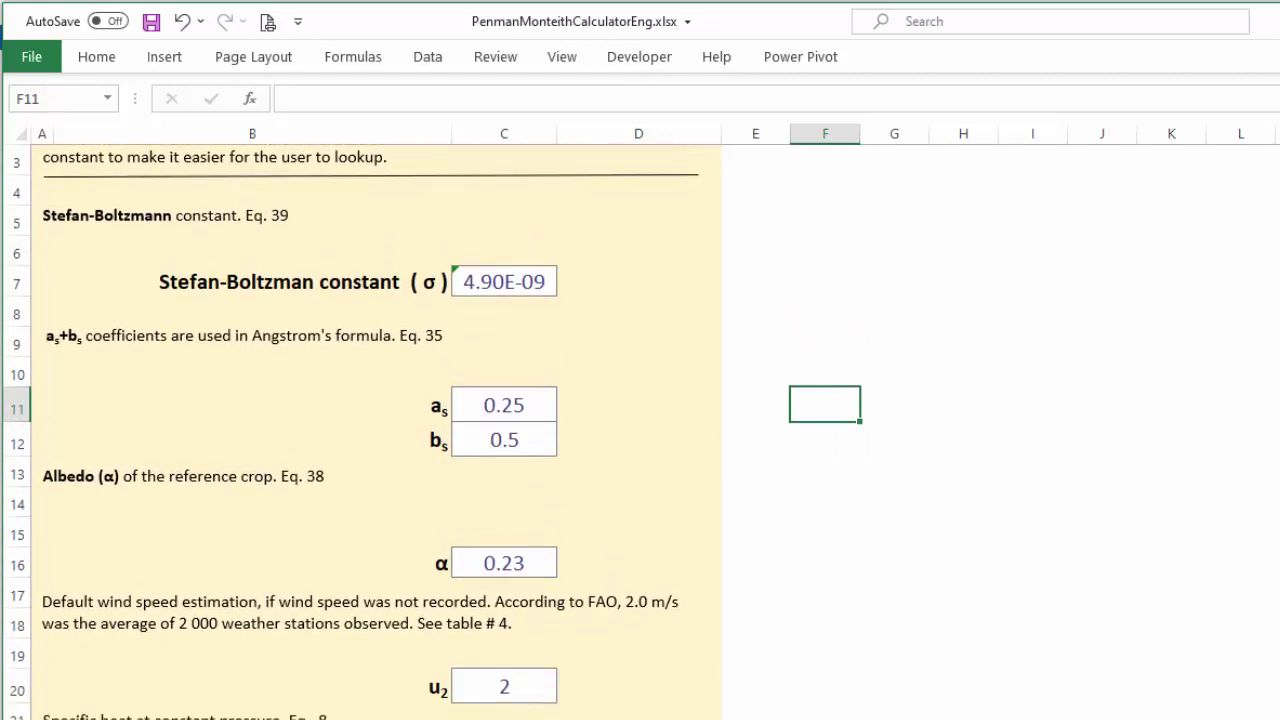
Set the default wind speed u2 on the Inputs sheet to 1.
left_click(525, 688)
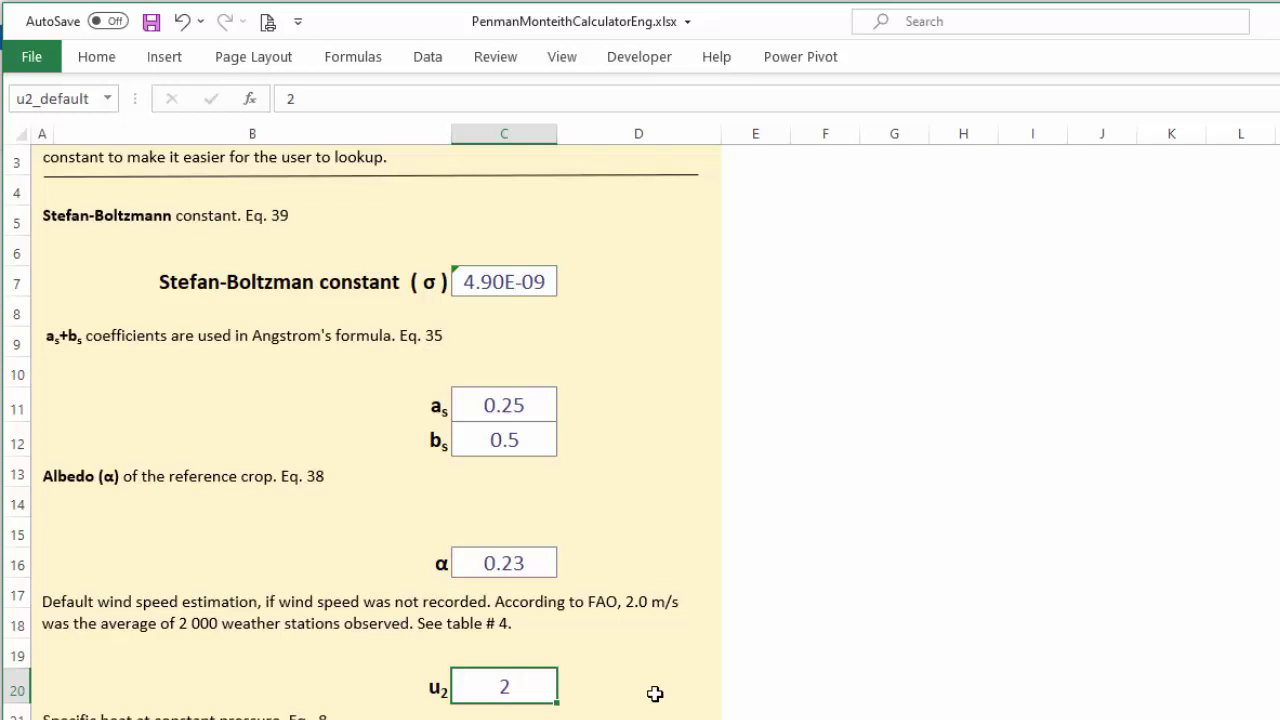
key("F2")
key("BackSpace")
type("1")
left_click(655, 694)
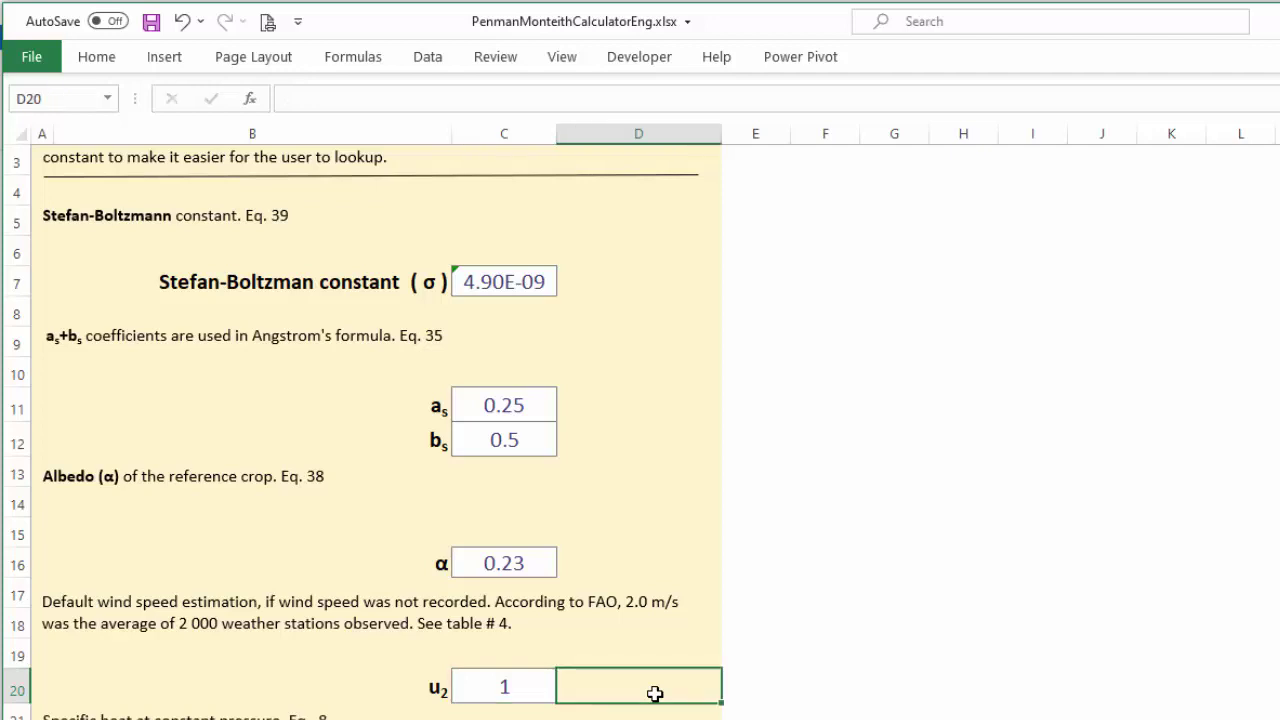
Change the default wind speed u2 to 1.5.
key("Left")
key("F2")
type(".5")
left_click(655, 694)
Restore the default wind speed u2 to 2.0.
key("Left")
key("F2")
key("BackSpace")
key("BackSpace")
key("BackSpace")
type("2.0")
left_click(655, 694)
Review the dew point estimate's subtract value and the kRs radiation adjustment coefficient on the Inputs sheet.
scroll(657, 700, "down", 2)
scroll(660, 706, "down", 2)
left_click(530, 717)
left_click(505, 711)
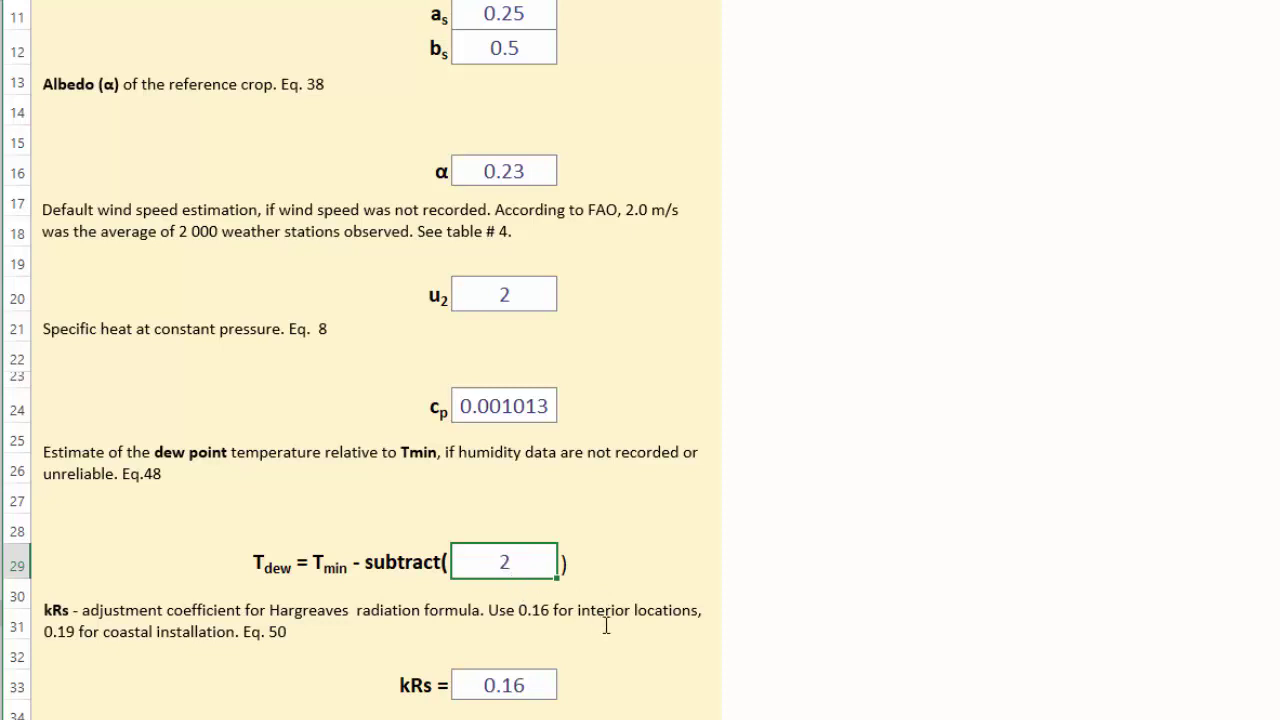
left_click(321, 566)
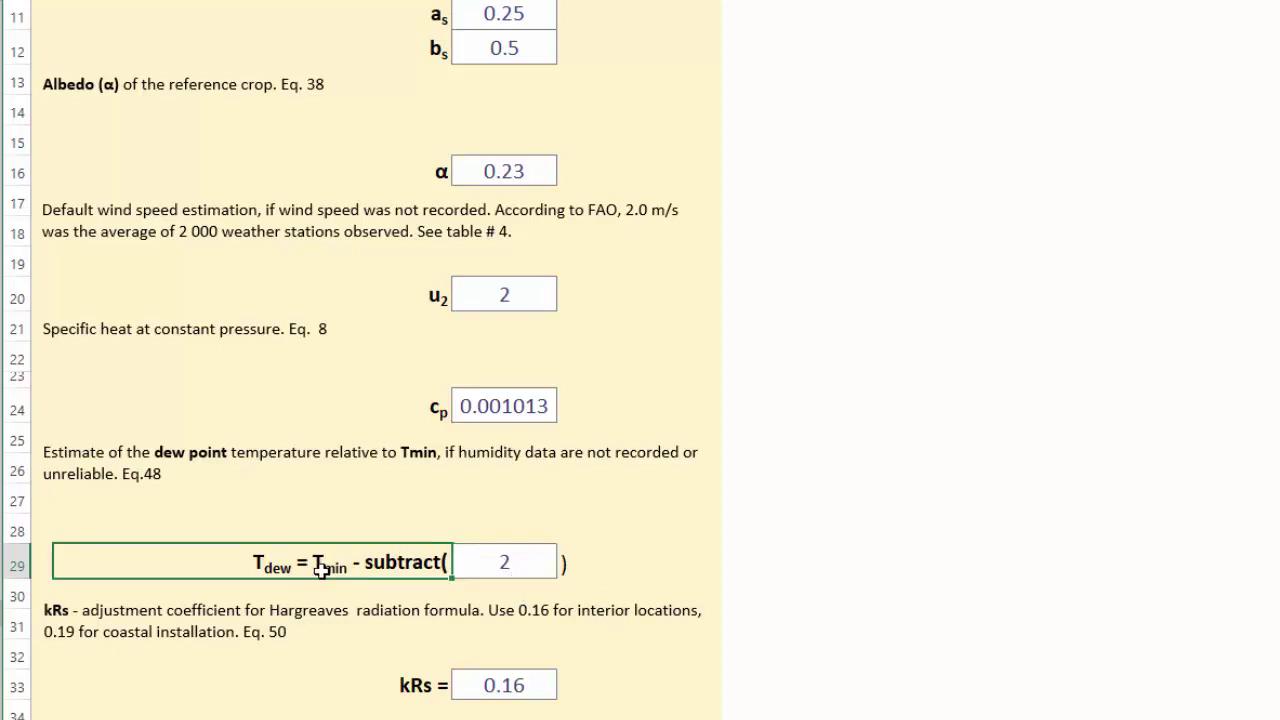
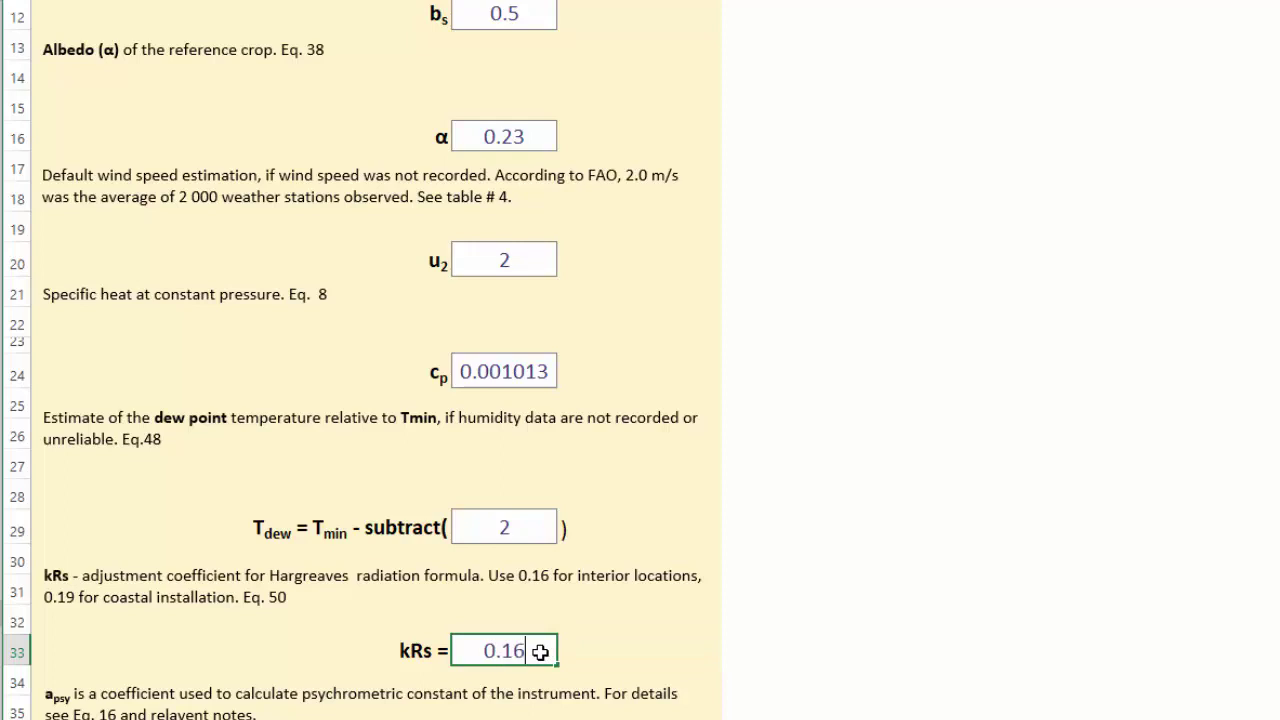
key("Return")
Look back over the default constants on the Inputs sheet, checking the Angstrom coefficients as and bs.
scroll(540, 652, "up", 1)
scroll(540, 652, "up", 2)
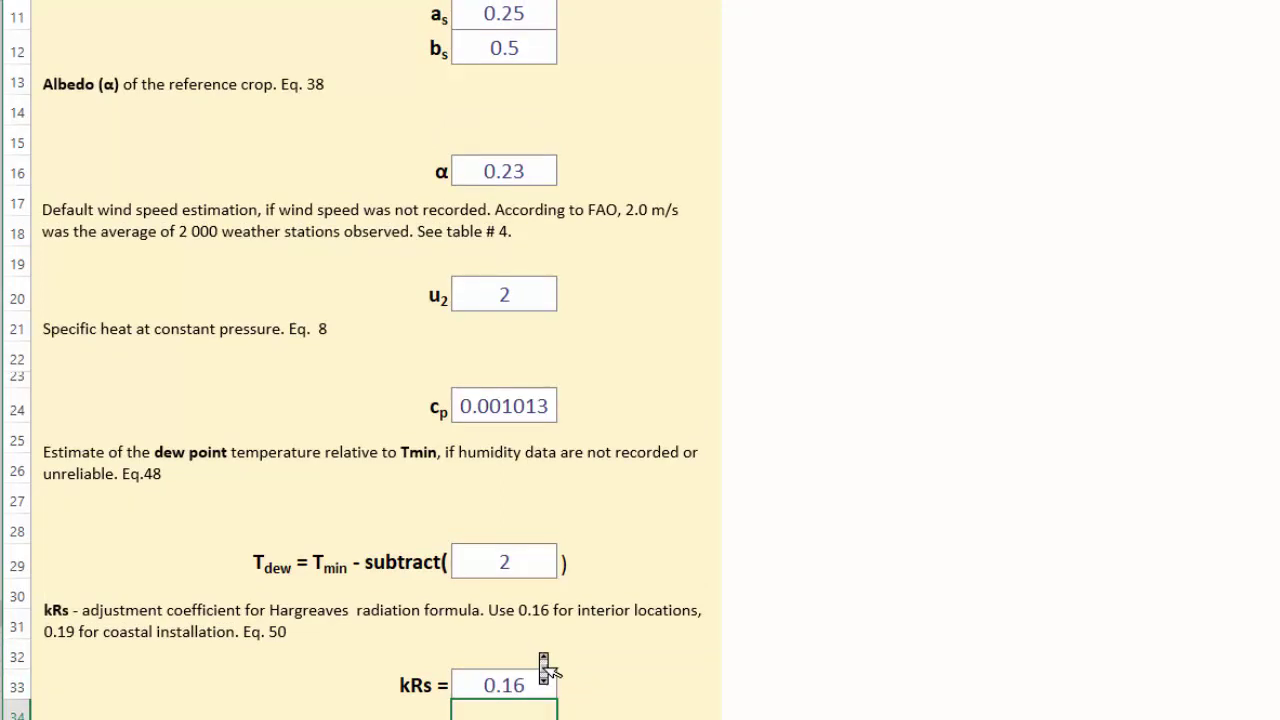
scroll(546, 670, "up", 3)
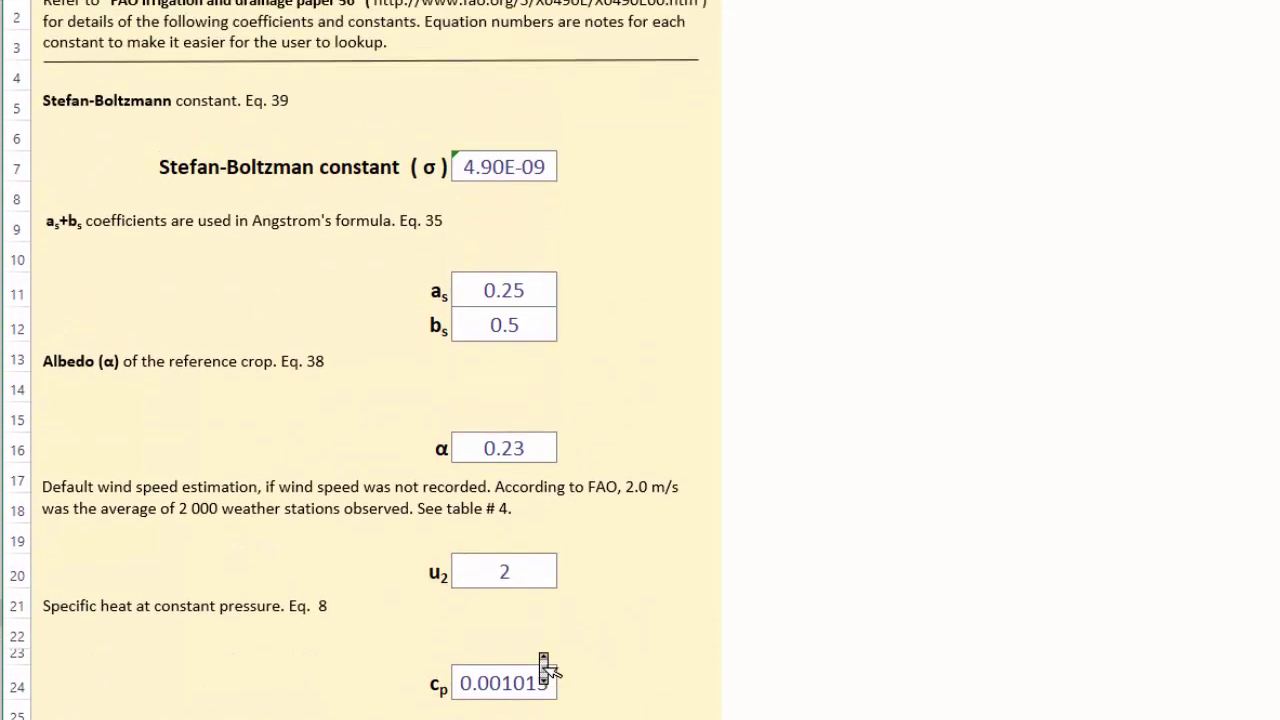
scroll(597, 532, "down", 1)
scroll(597, 532, "down", 2)
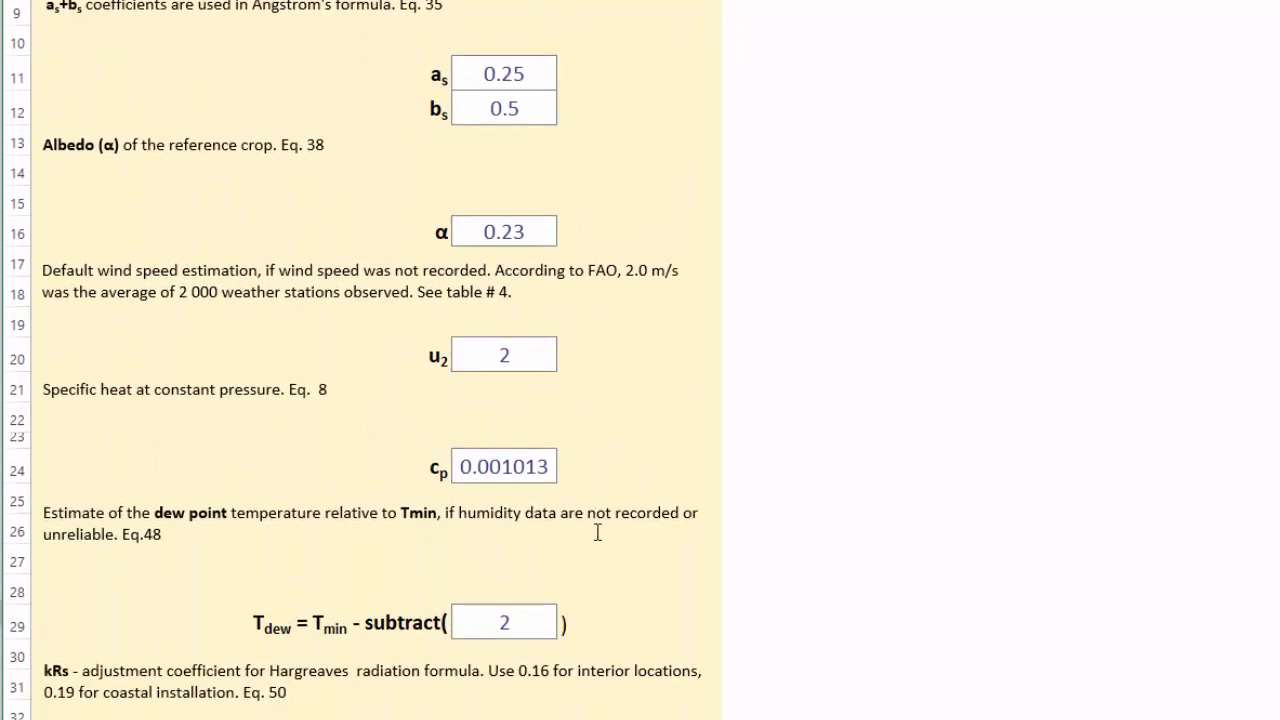
scroll(597, 532, "up", 1)
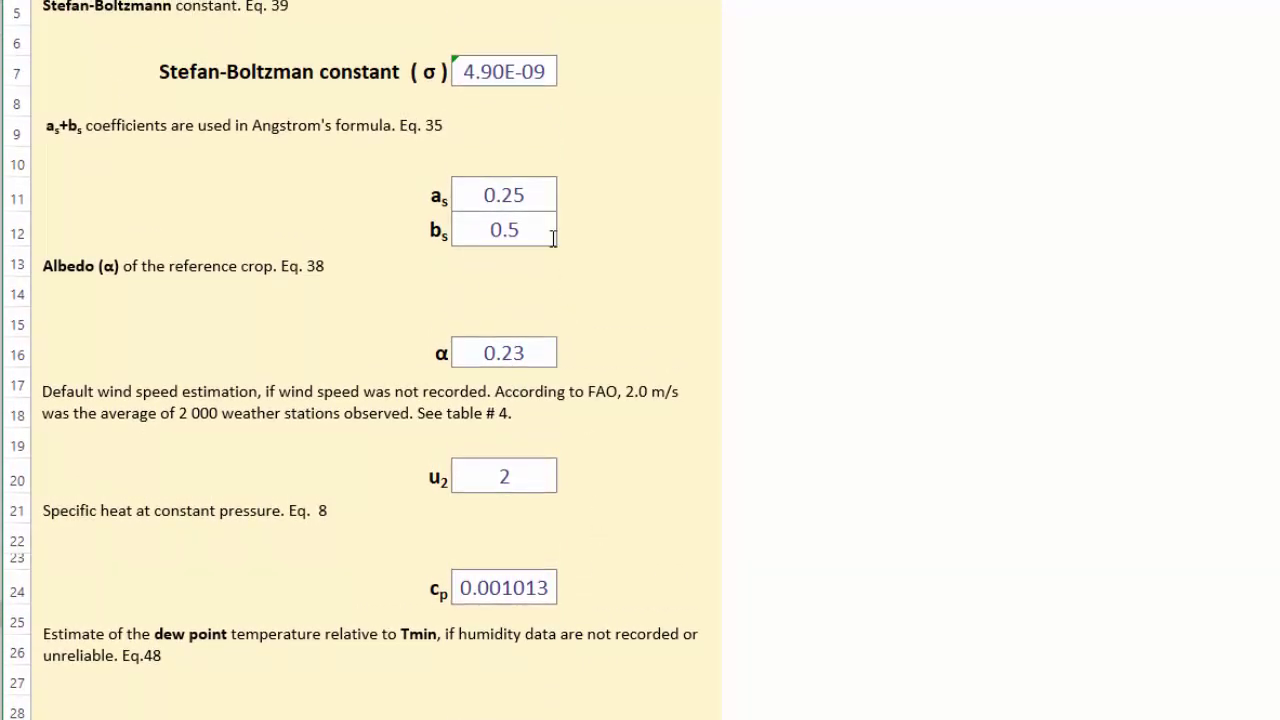
left_click_drag(528, 194, 529, 232)
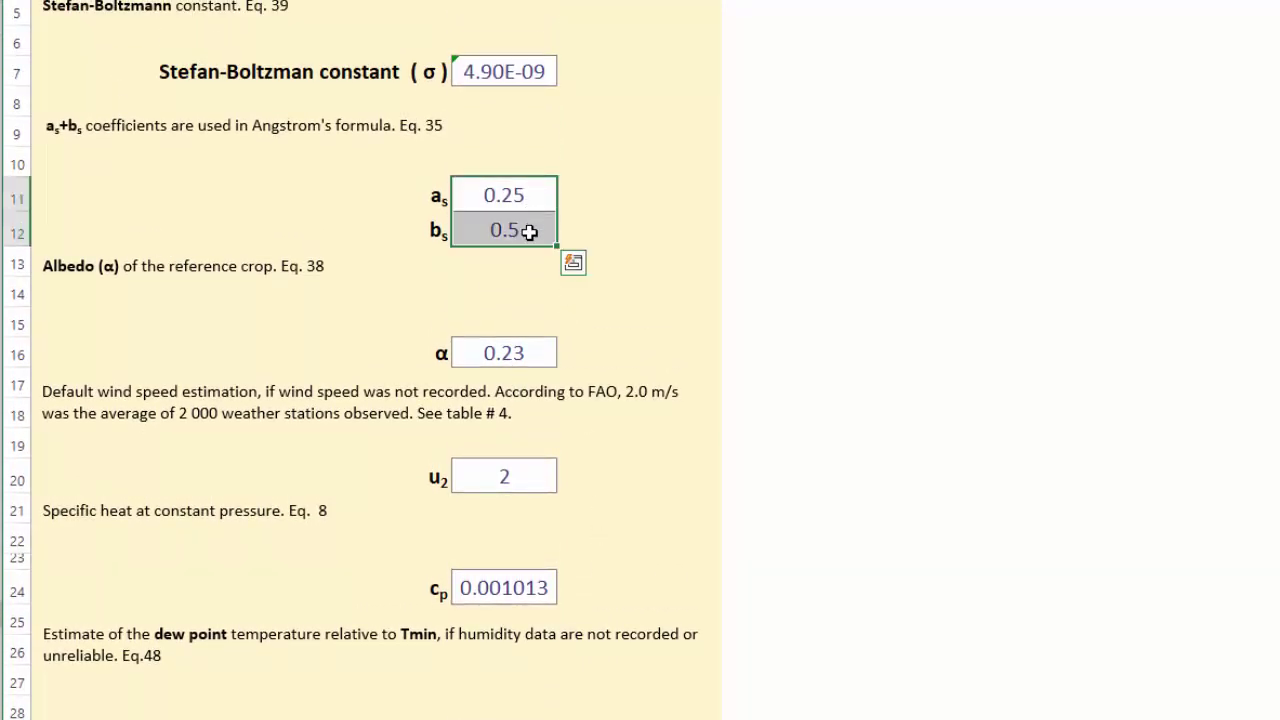
left_click(524, 190)
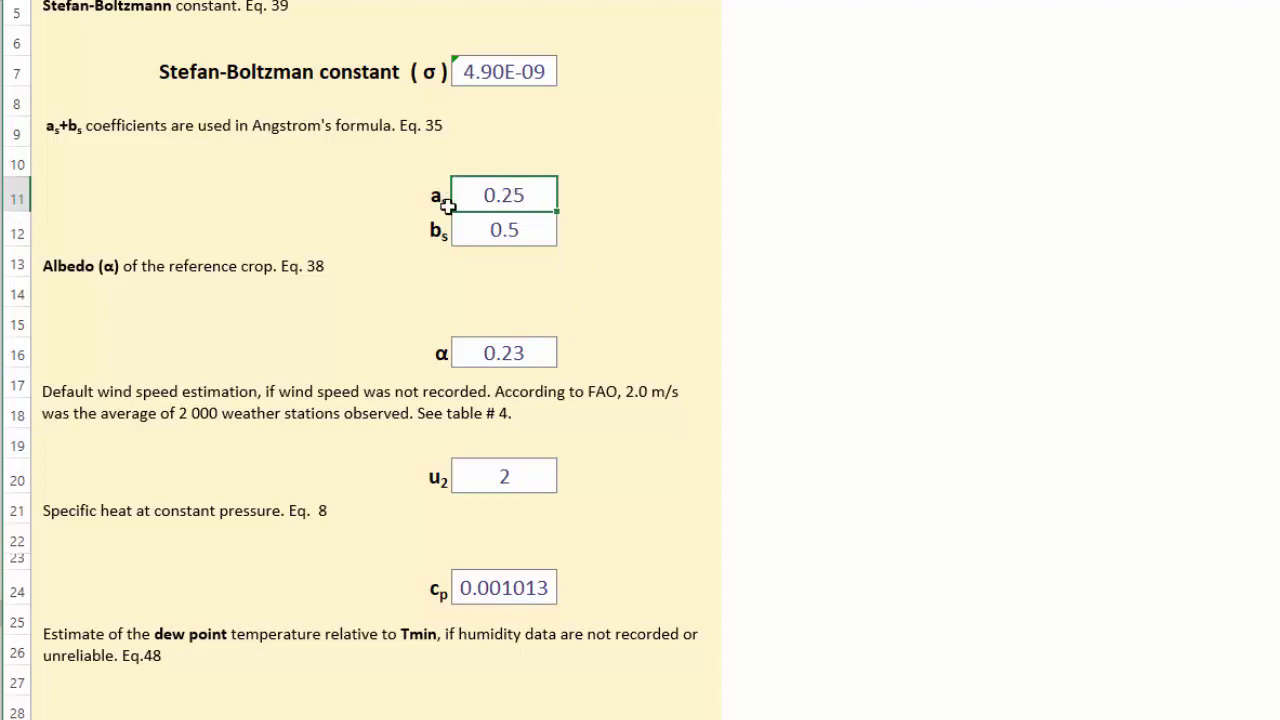
left_click(512, 232)
left_click(593, 236)
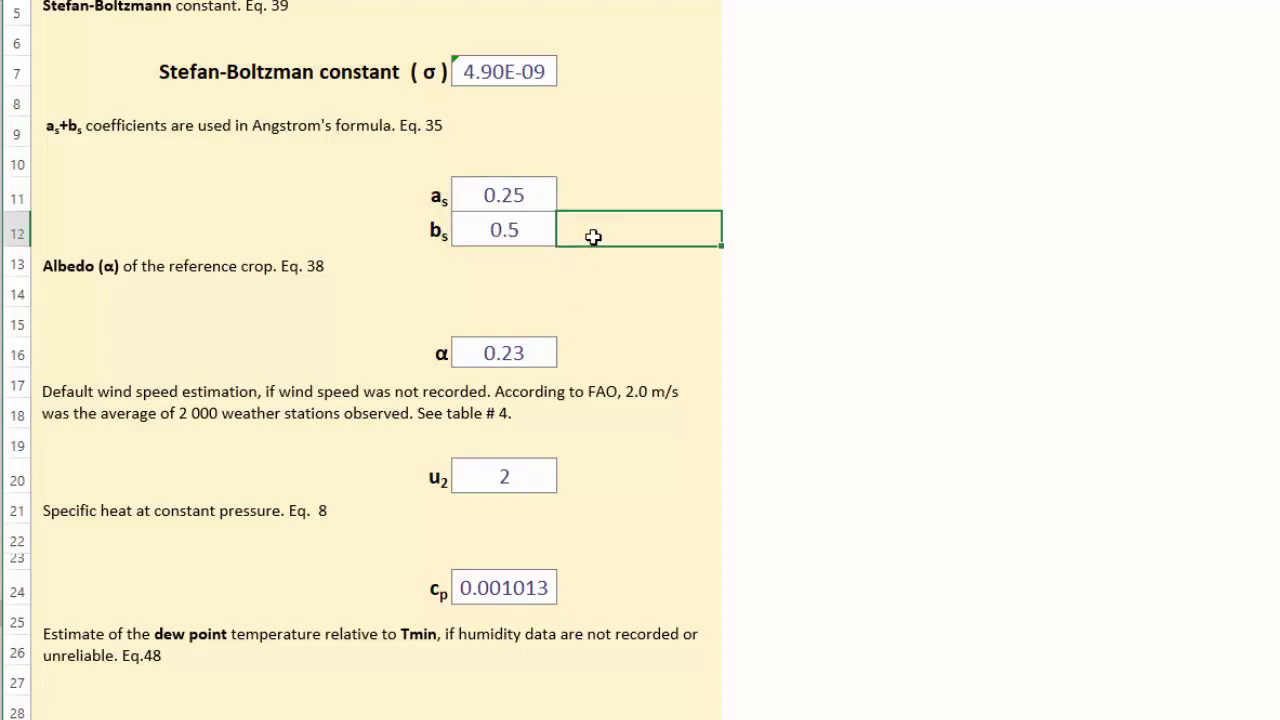
scroll(594, 237, "up", 2)
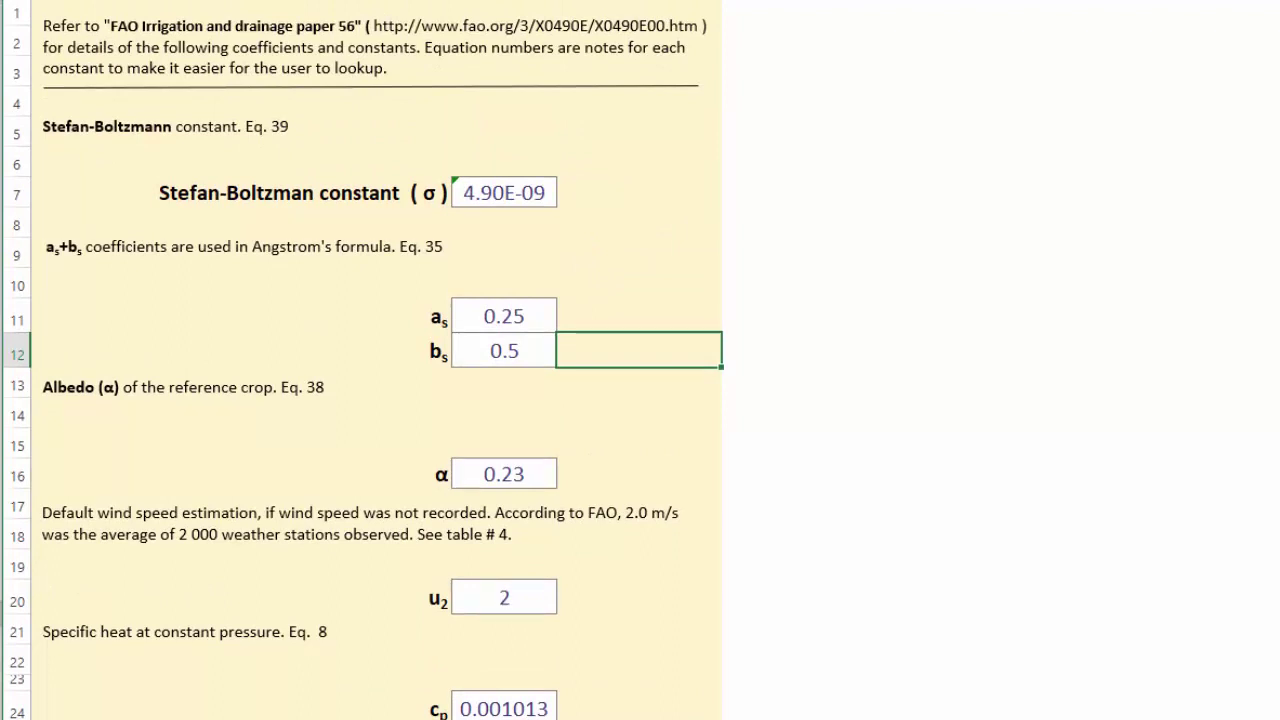
Return to the Calculator sheet and expand the collapsed group of intermediate calculation columns before the FAO ET0 column.
key("ctrl+Page_Up")
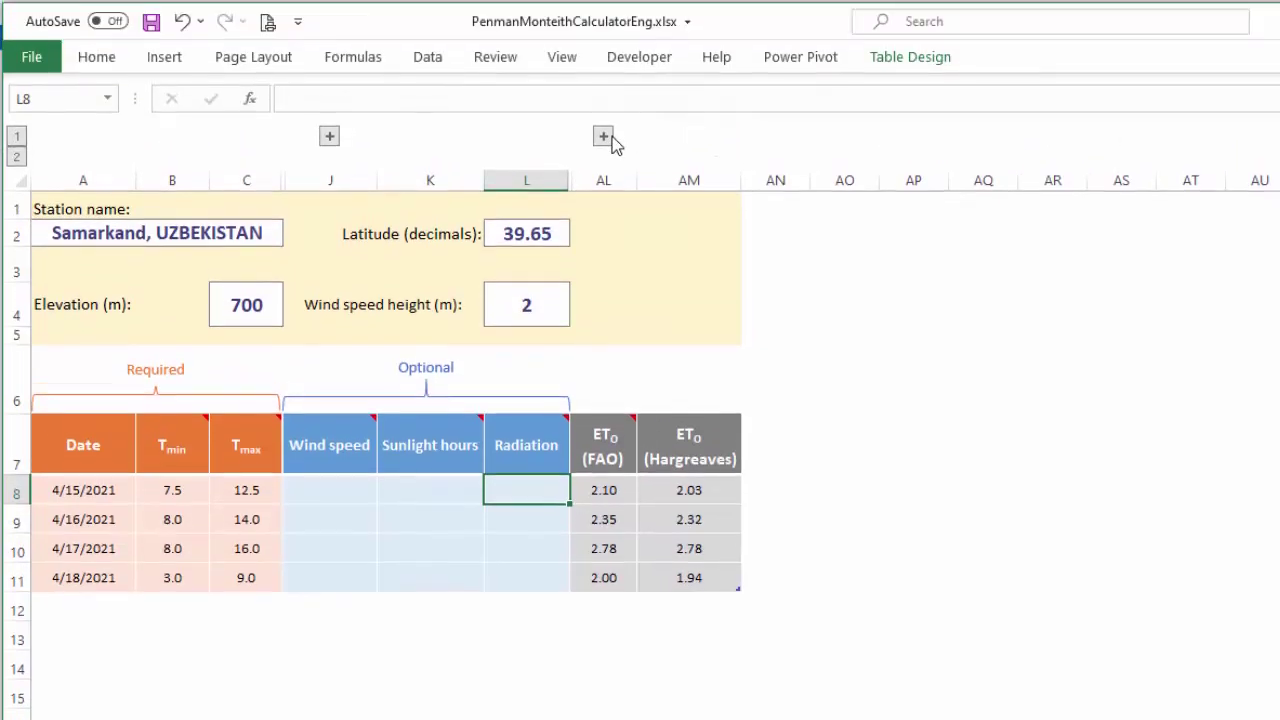
left_click(603, 136)
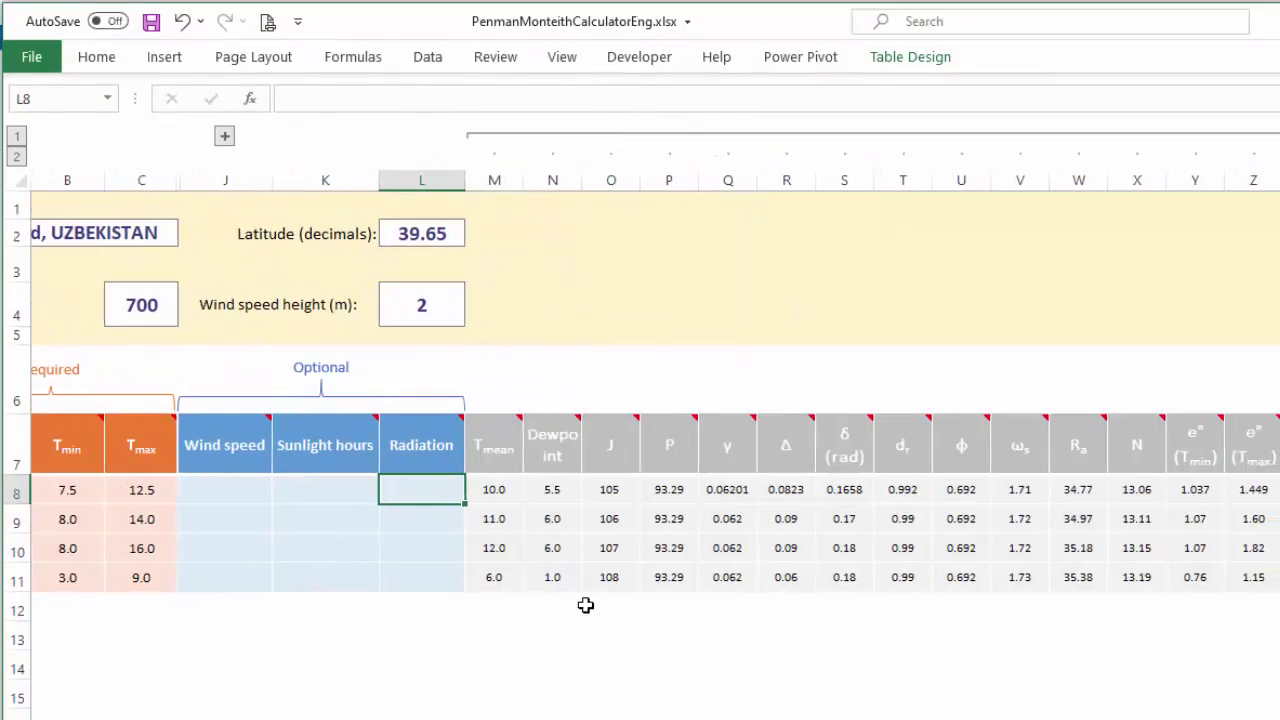
scroll(586, 606, "left", 2)
Examine the 4/15 row's required inputs and its intermediate calculation cells from P to dr.
left_click_drag(118, 492, 200, 491)
left_click(240, 489)
left_click(234, 491)
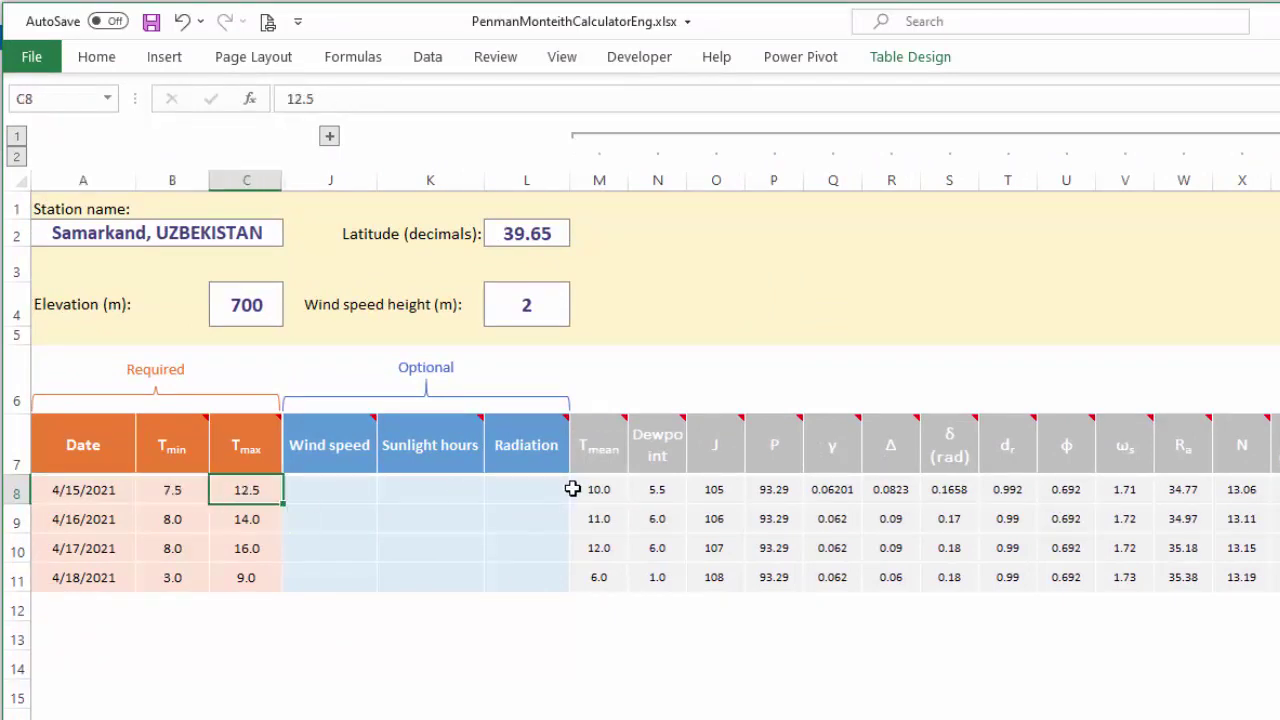
left_click(793, 483)
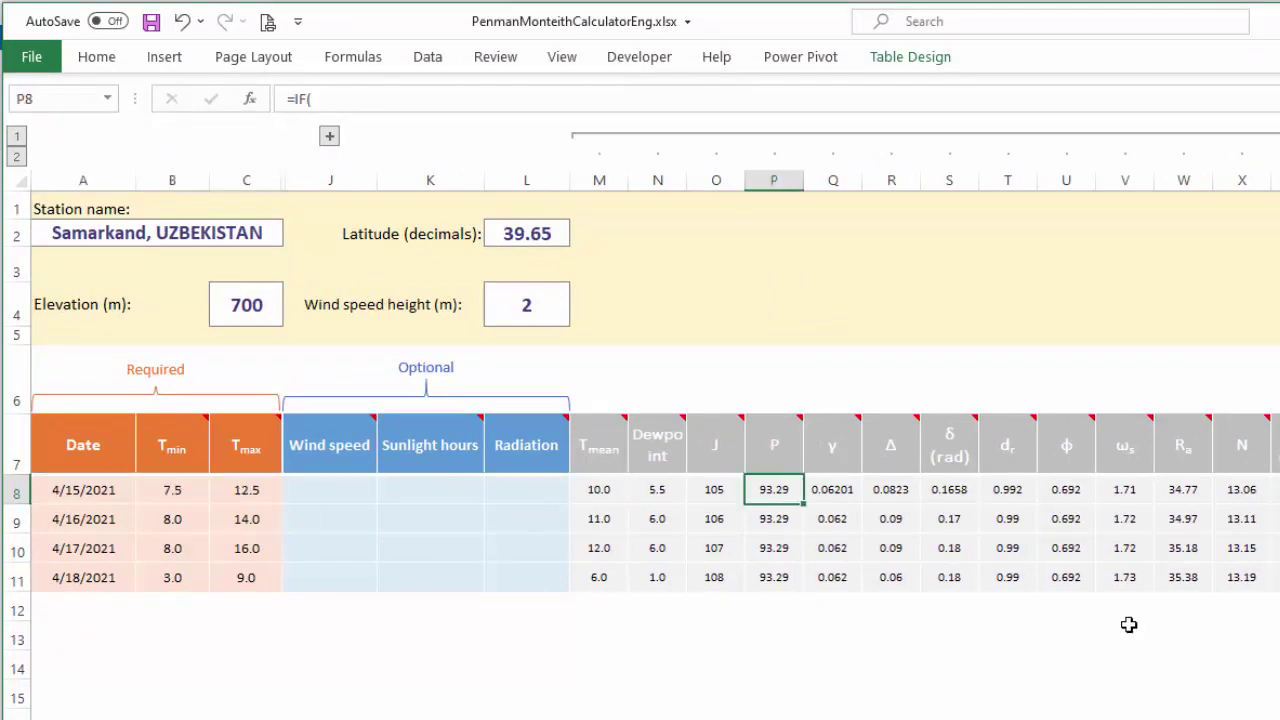
key("Right")
key("Right")
key("Right")
key("Right")
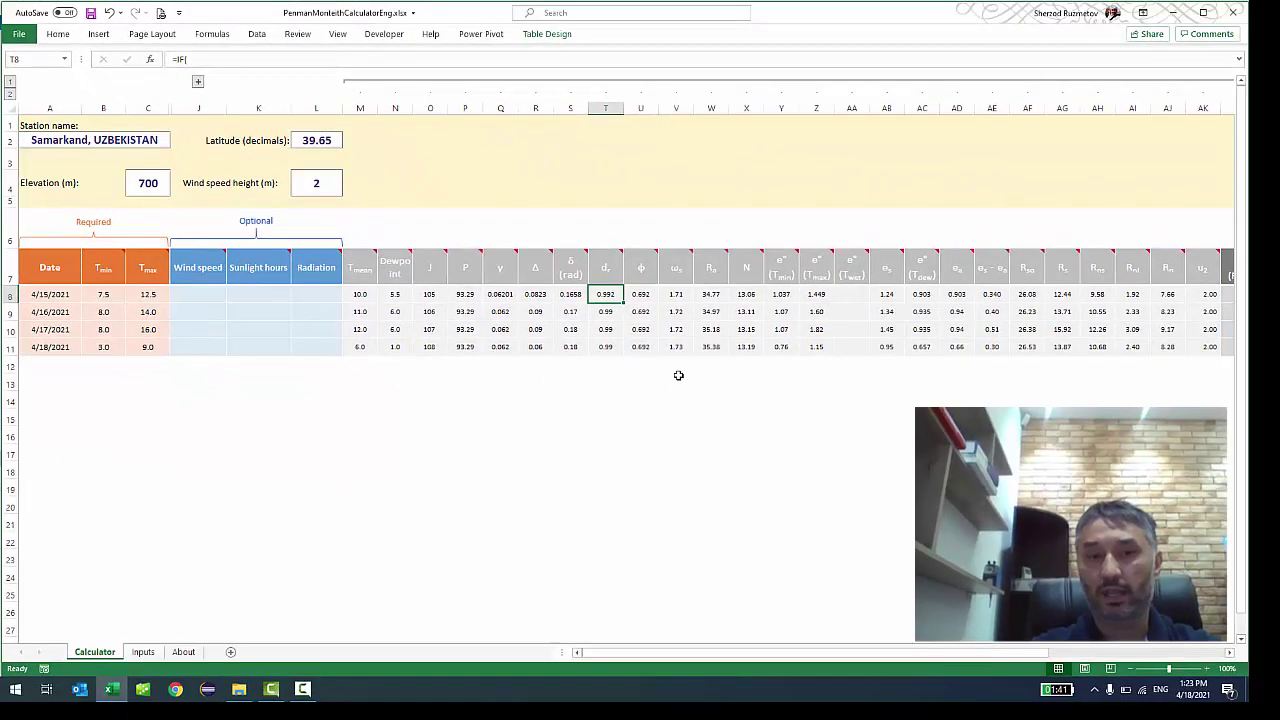
Examine the 4/15 row's solar geometry and radiation cells from δ to N.
key("Left")
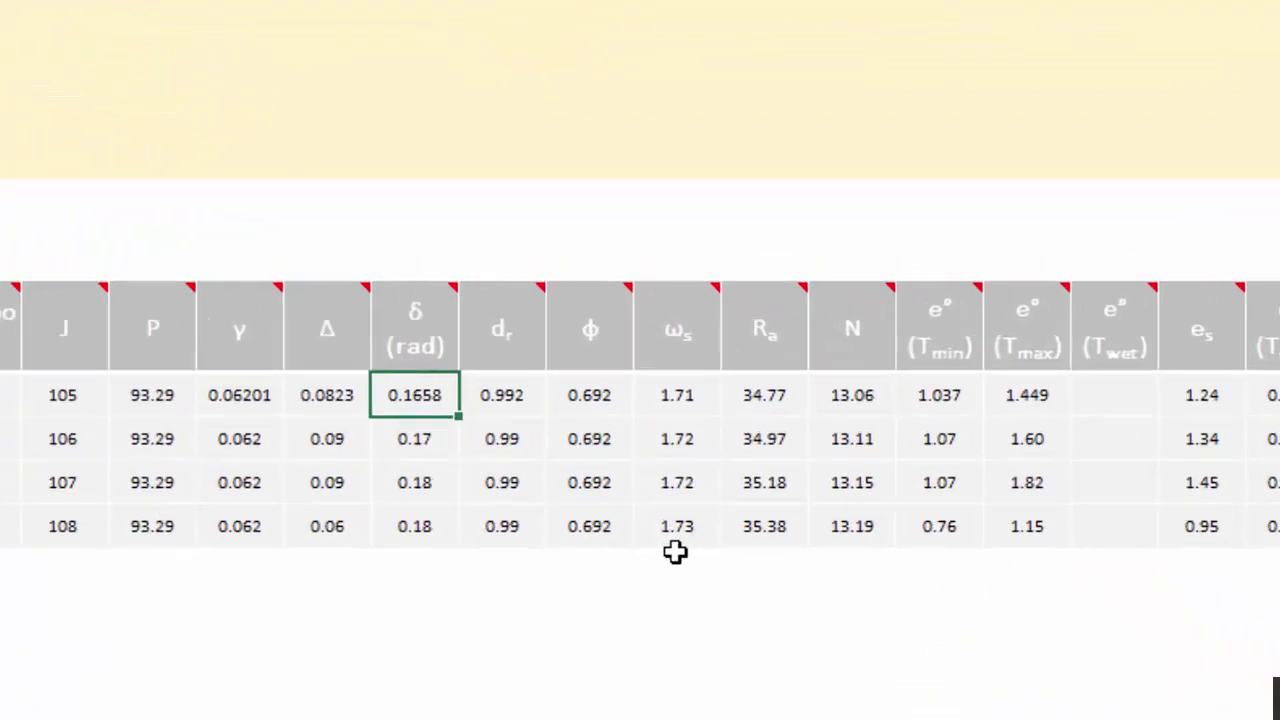
key("Right")
key("Right")
key("Right")
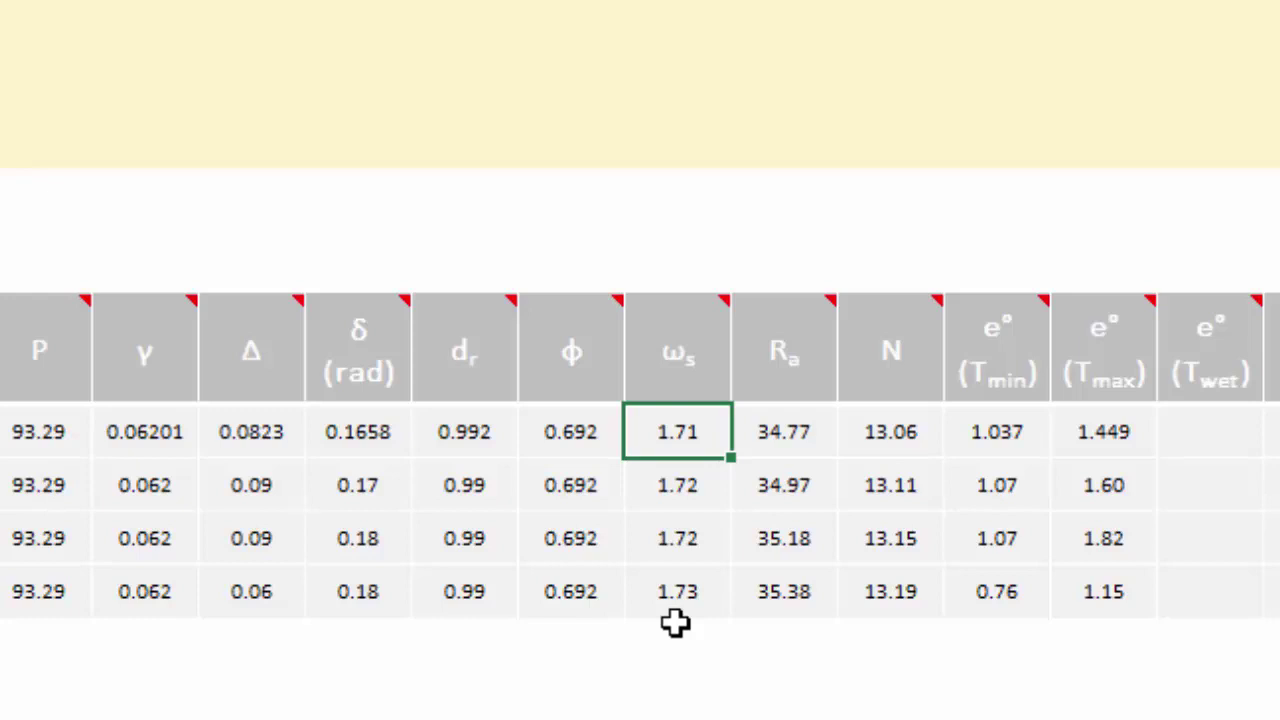
key("Right")
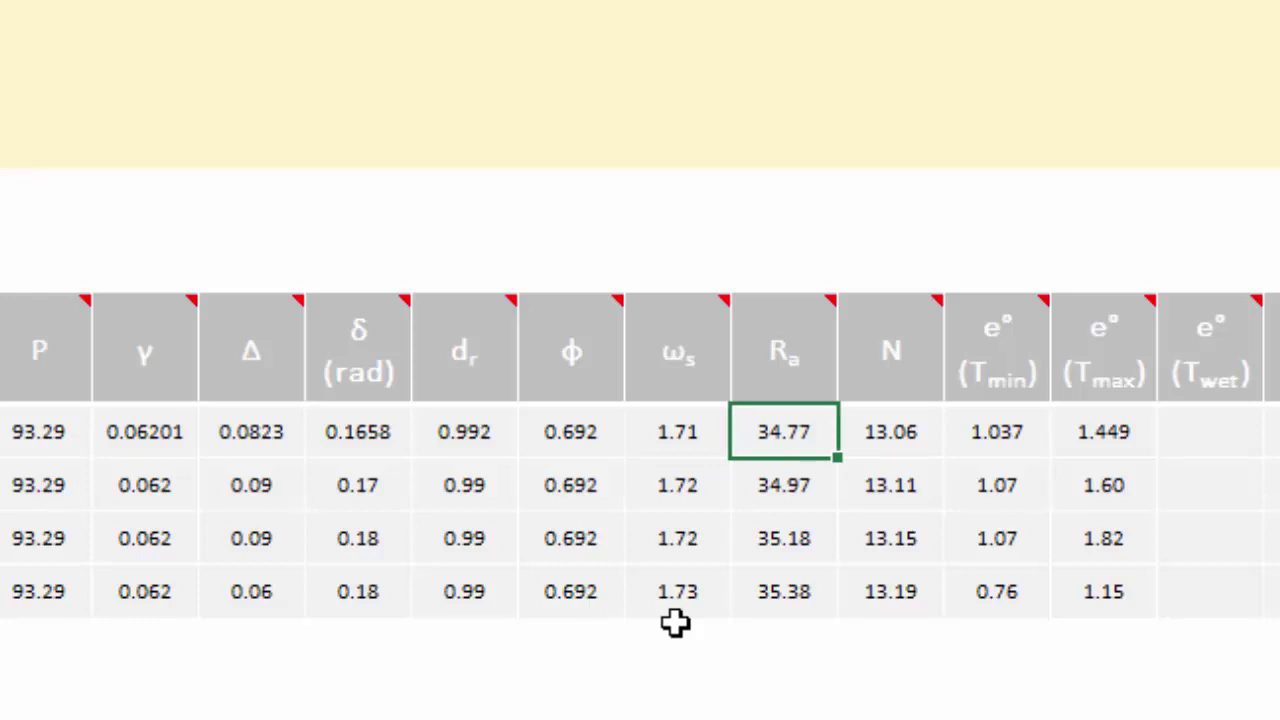
key("Right")
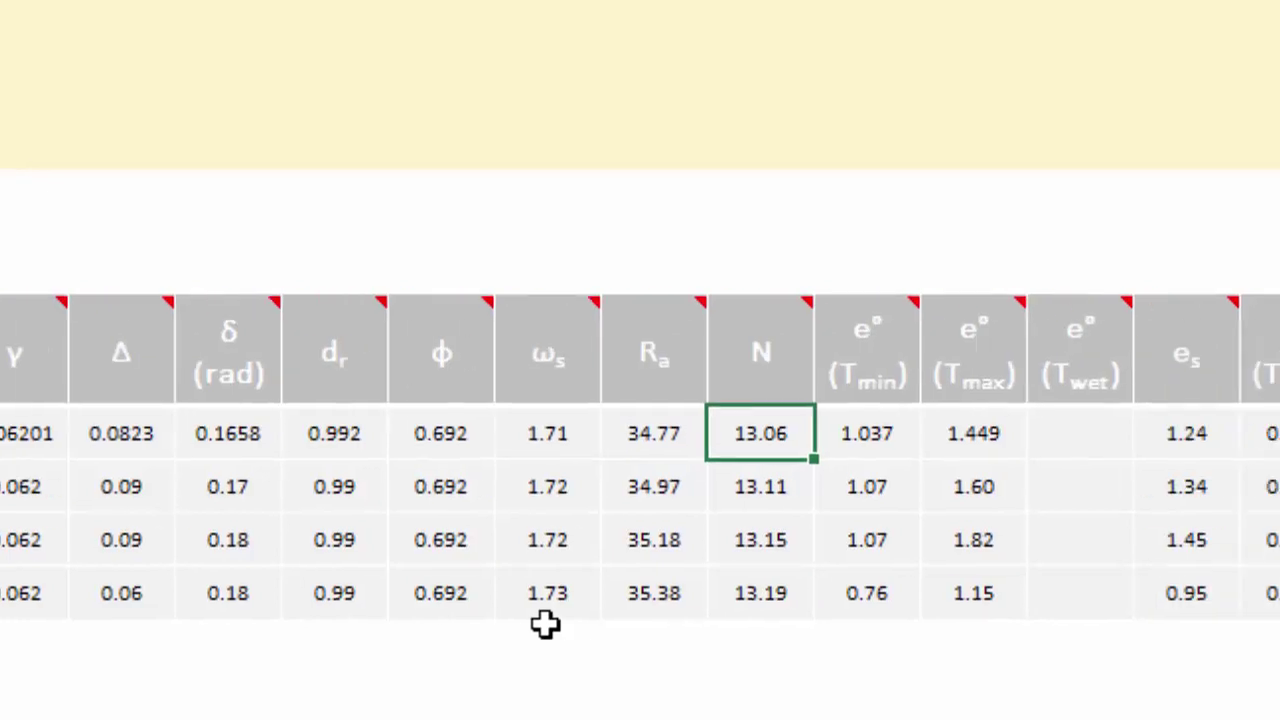
Examine the 4/15 row's vapour pressure cells from e°(Tmin) to es − ea, highlighting them as one range.
key("Right")
key("Right")
key("Right")
key("Right")
key("Right")
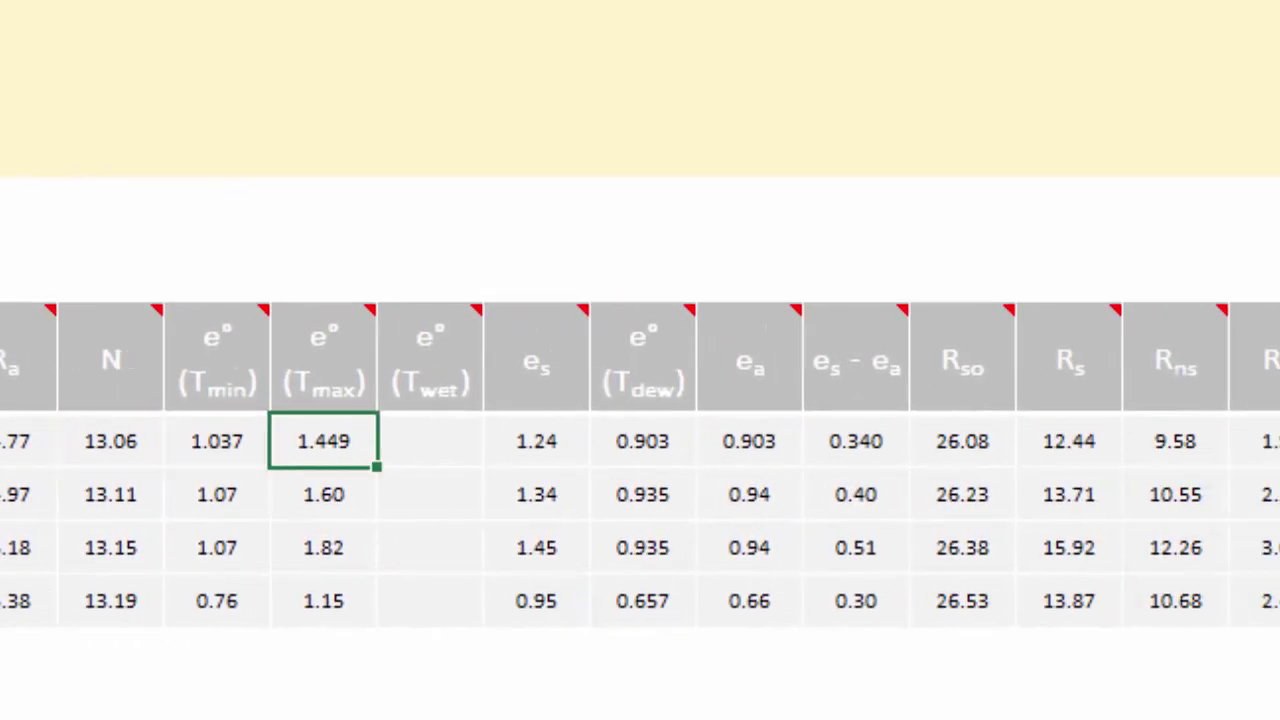
key("Right")
key("Right")
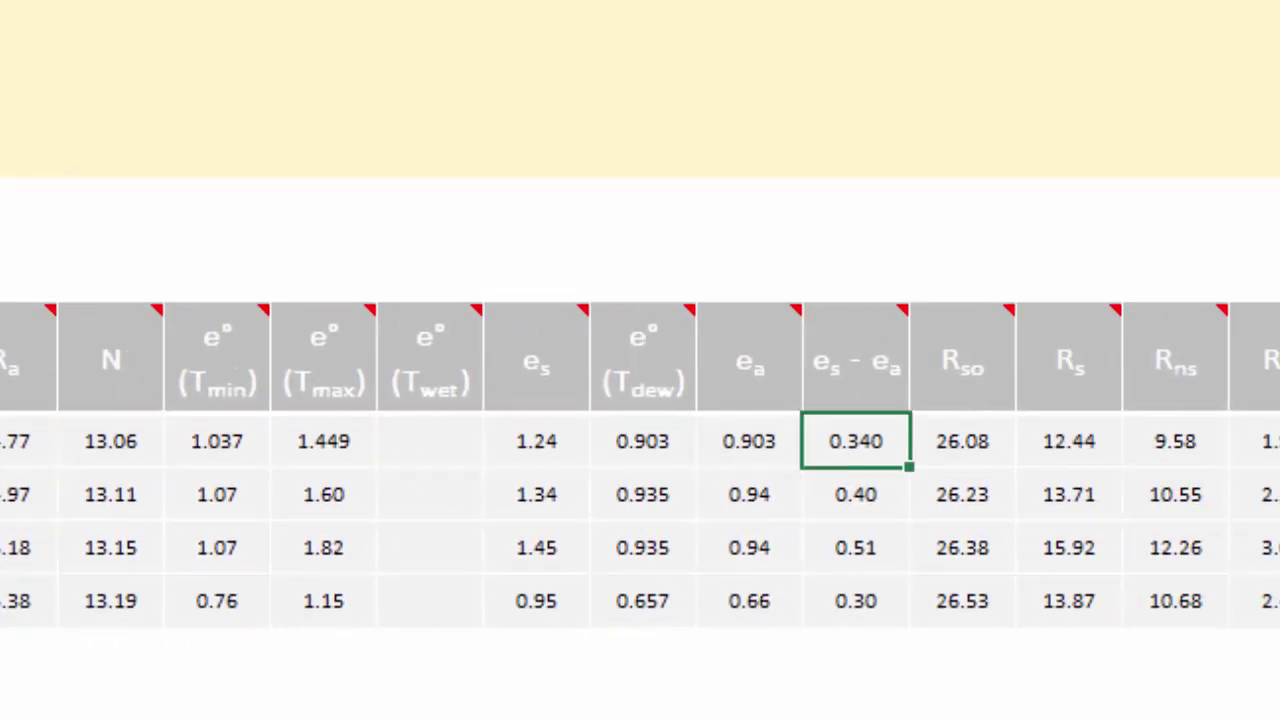
key("shift+Left")
key("shift+Left")
key("shift+Left")
key("shift+Left")
key("shift+Left")
key("shift+Left")
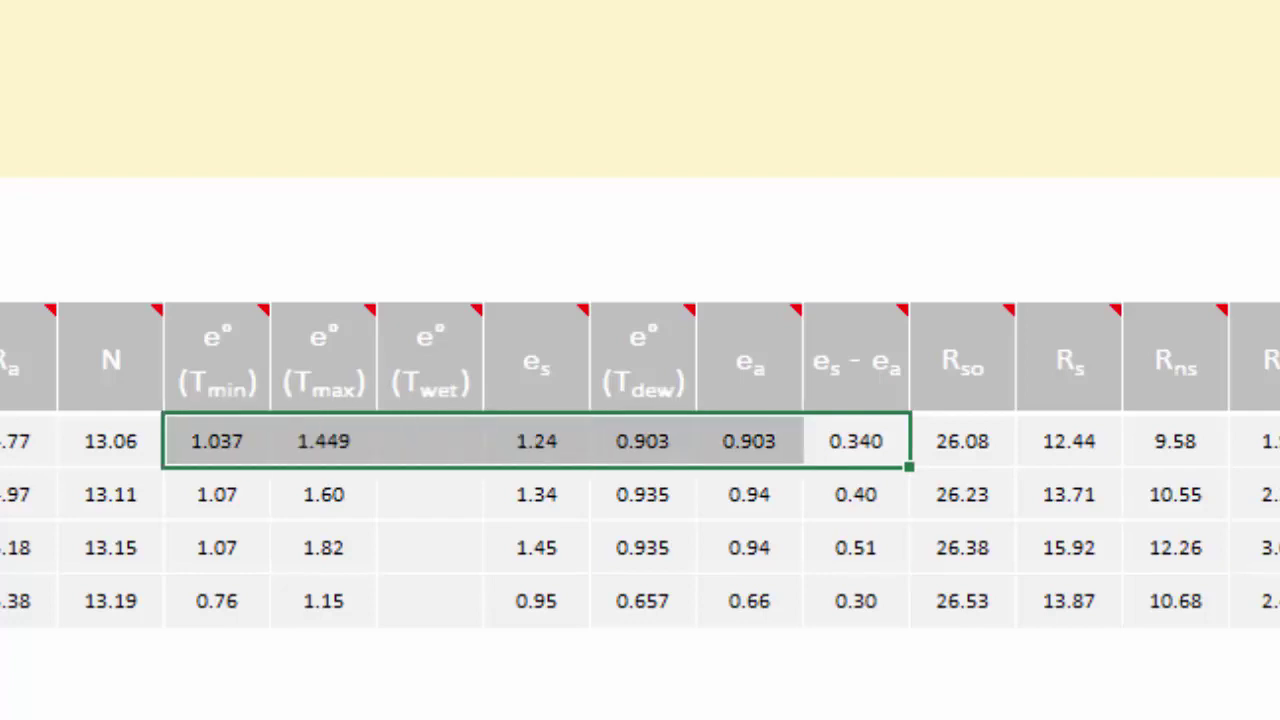
key("Right")
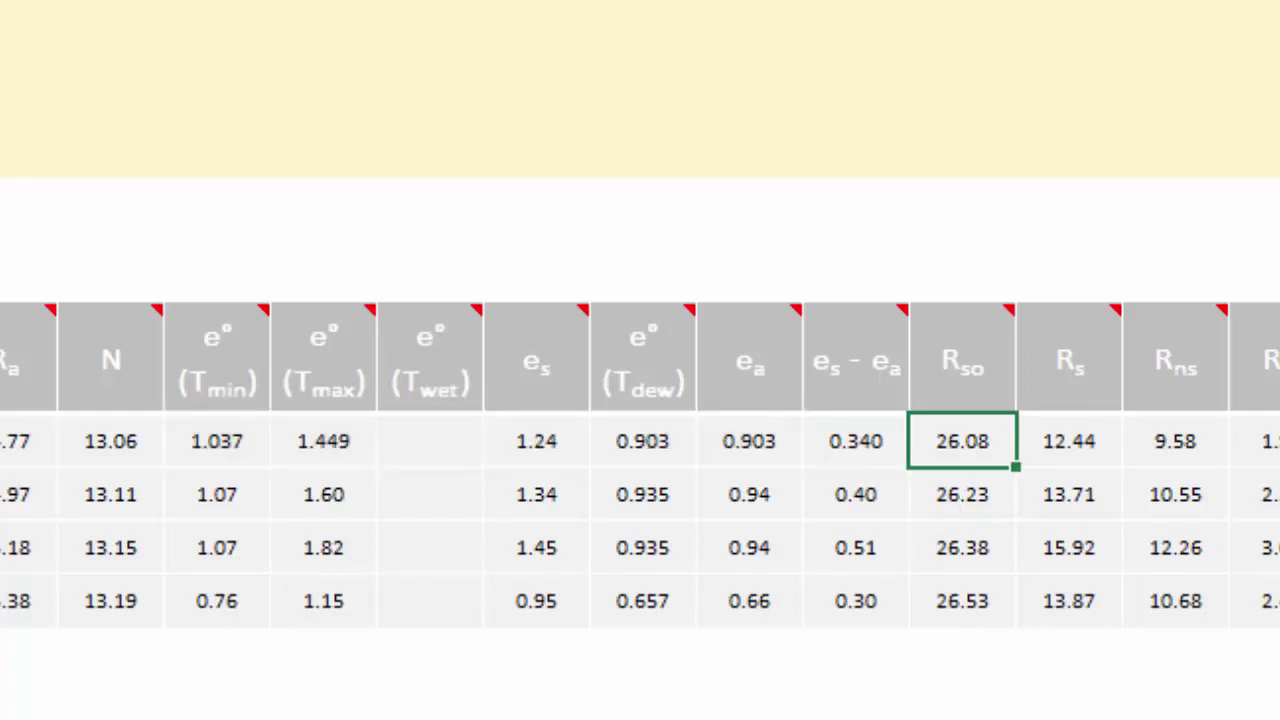
key("Left")
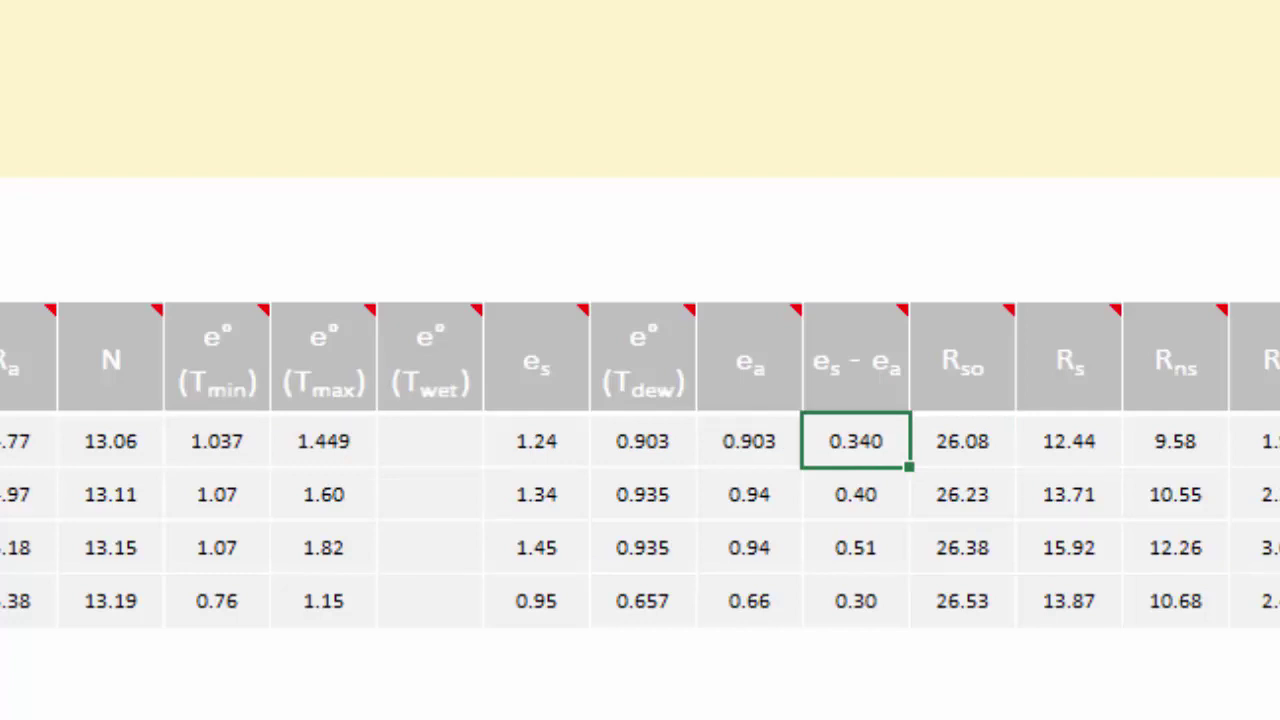
Examine the 4/15 row's radiation cells from Rso to Rn and the u2 wind speed cell.
key("Right")
key("Right")
key("Right")
key("Right")
key("Right")
key("Right")
key("Right")
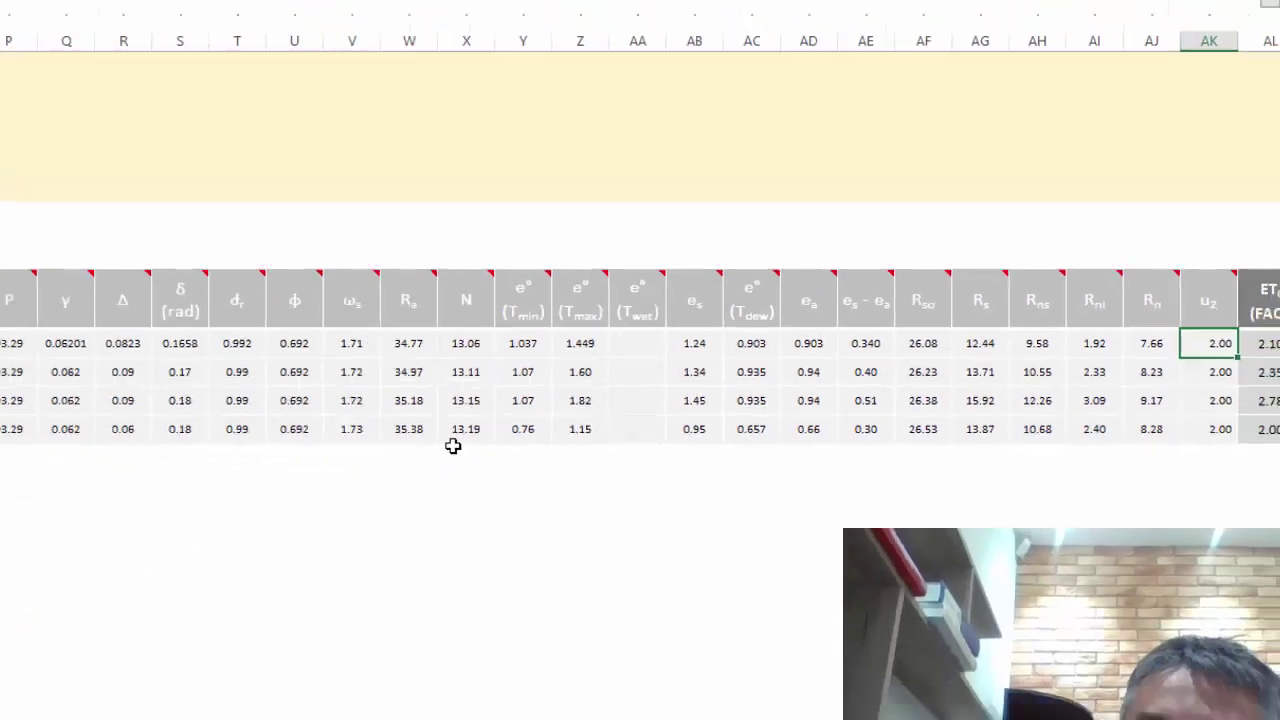
Return to the 4/15 date cell and expand the collapsed group of optional input columns.
key("Left")
key("Left")
key("Left")
key("Left")
key("Left")
key("Left")
key("Left")
key("Left")
key("Left")
key("Left")
key("Left")
key("Left")
key("Left")
key("Left")
key("Left")
key("Left")
key("Left")
key("Left")
key("Left")
key("Left")
key("Left")
key("Left")
key("Left")
key("Left")
key("Left")
key("Left")
key("Left")
key("Left")
key("Left")
key("Left")
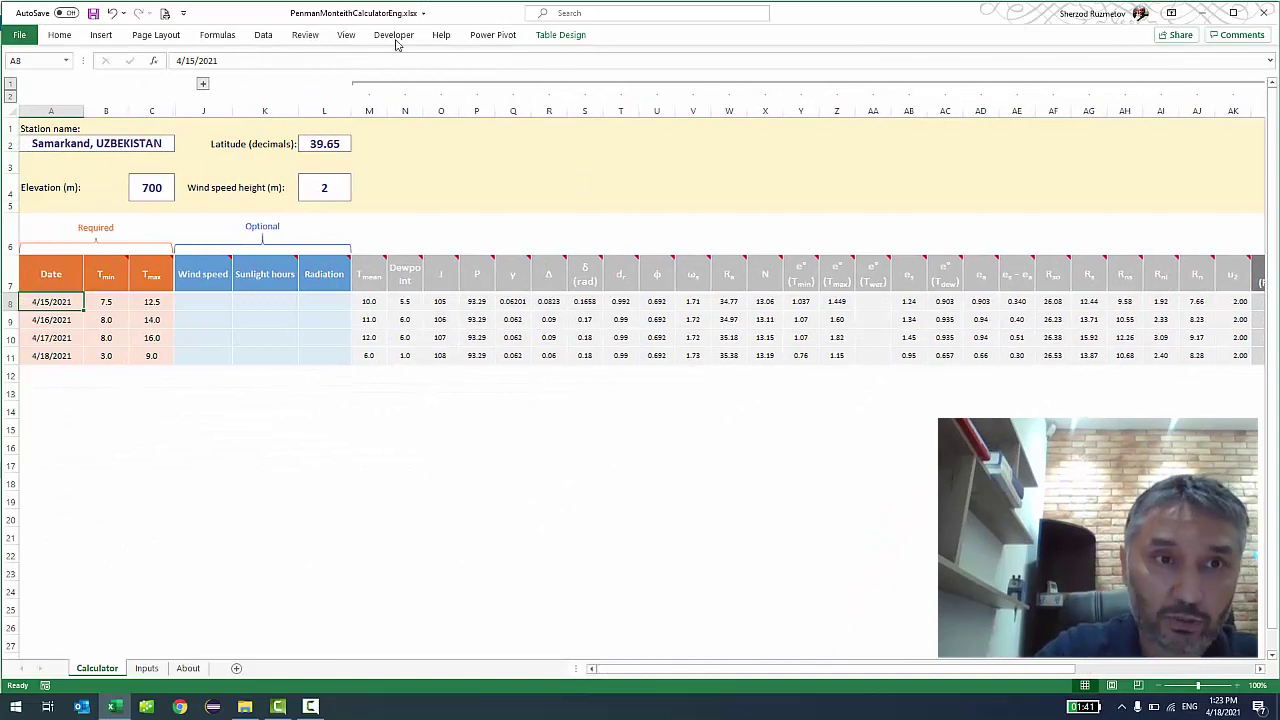
left_click(203, 84)
Review the 4/15 row's optional dew point, relative humidity, wet-bulb and dry-bulb temperature cells.
left_click(282, 299)
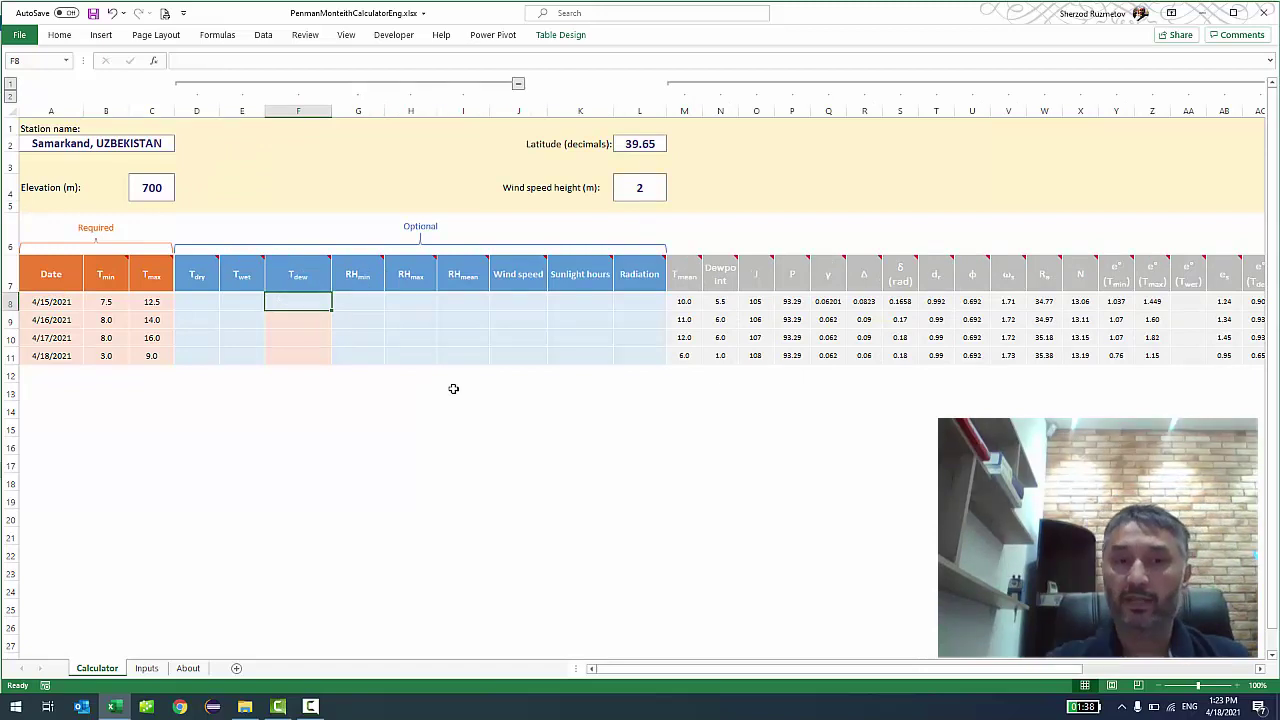
key("Right")
key("Right")
key("Right")
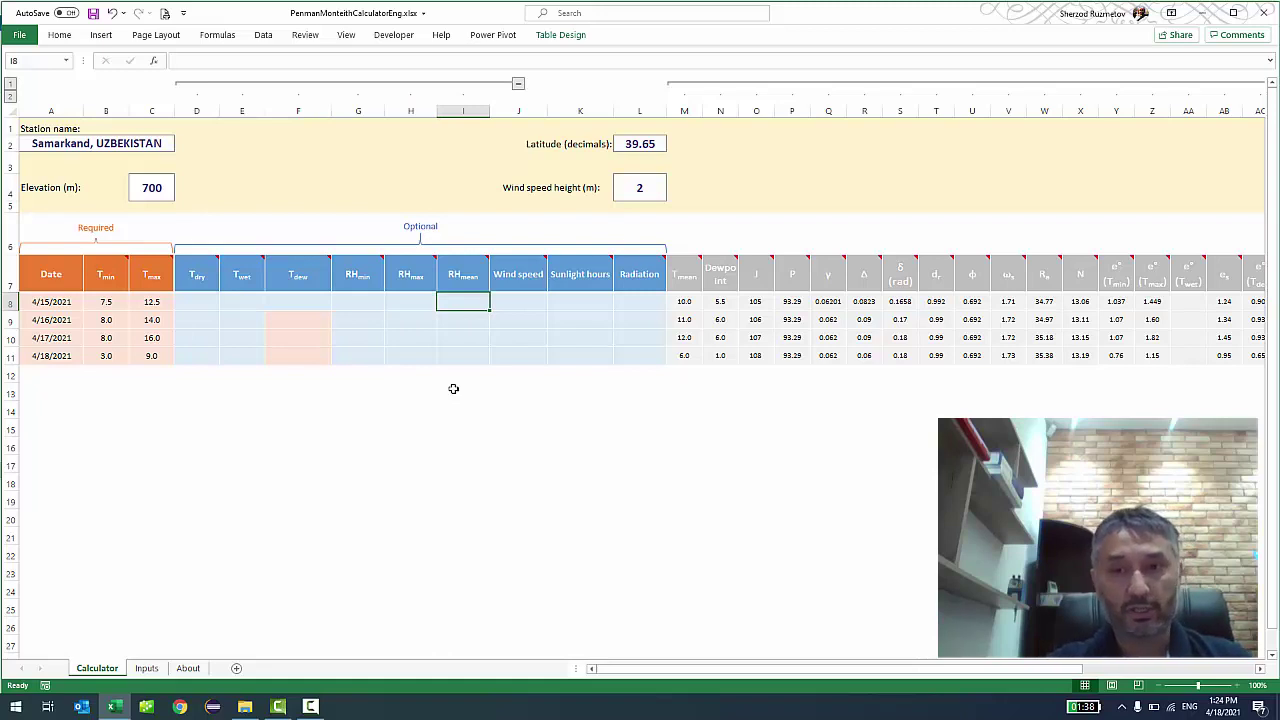
key("Left")
key("Left")
key("Left")
key("Left")
key("Left")
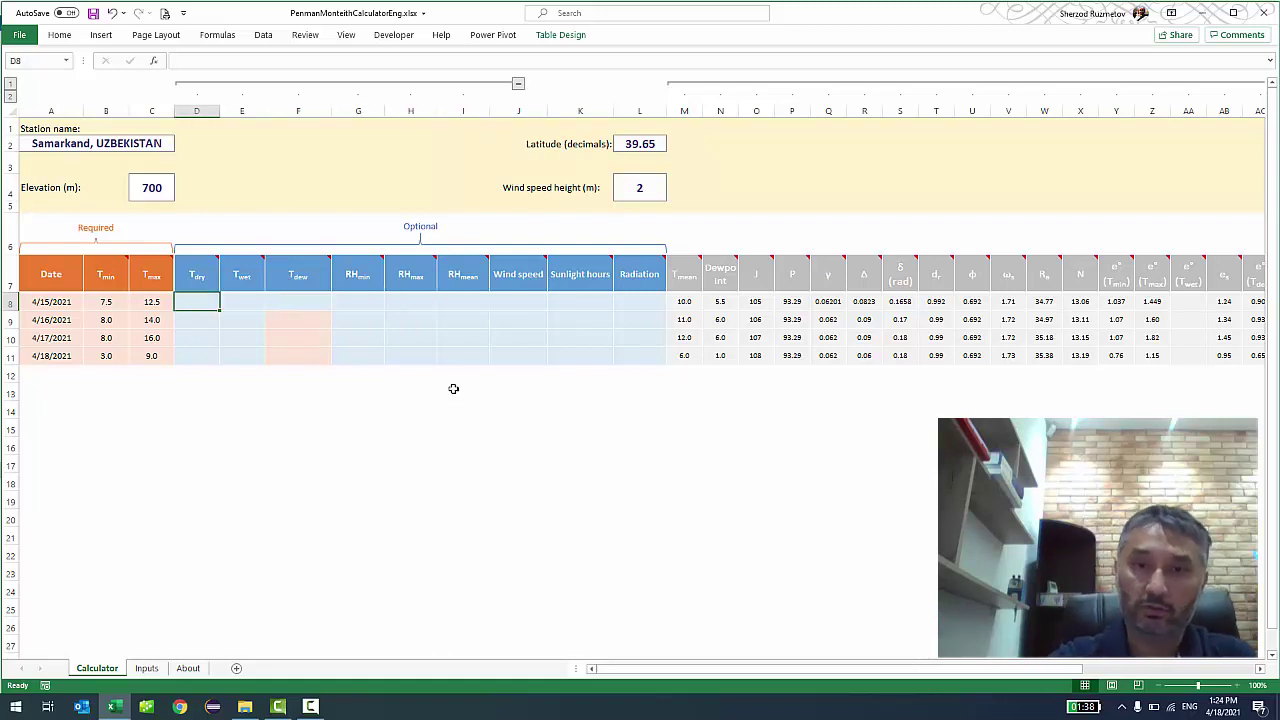
Collapse the extra optional input columns and the intermediate calculation columns, and select the 4/15 wind speed cell.
left_click(518, 83)
left_click(515, 86)
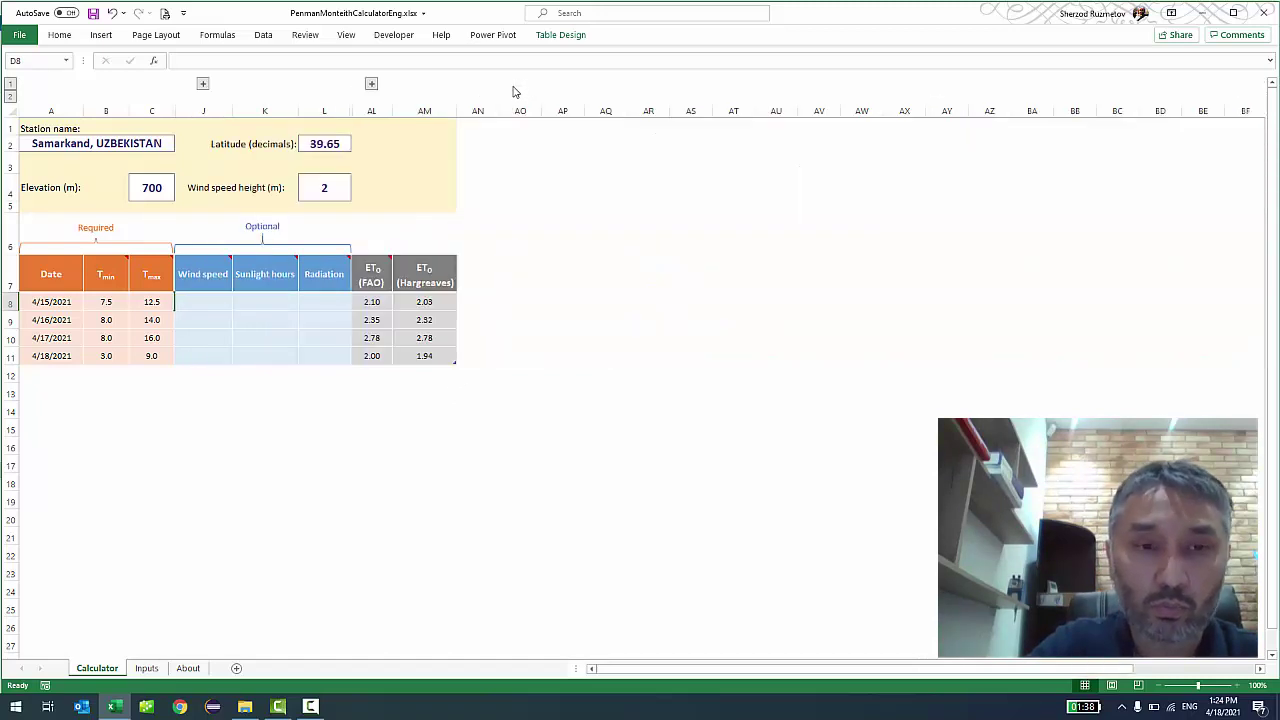
left_click(195, 302)
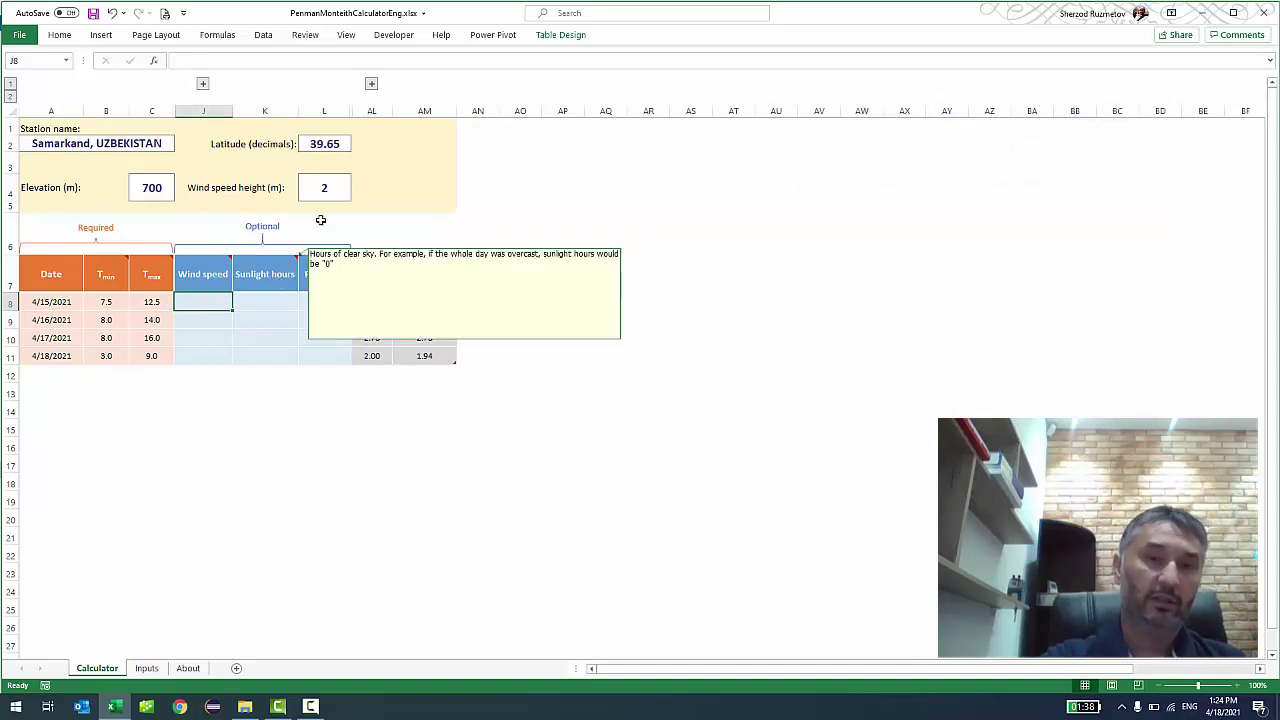
Set the station's wind speed height to 10 m.
left_click(323, 189)
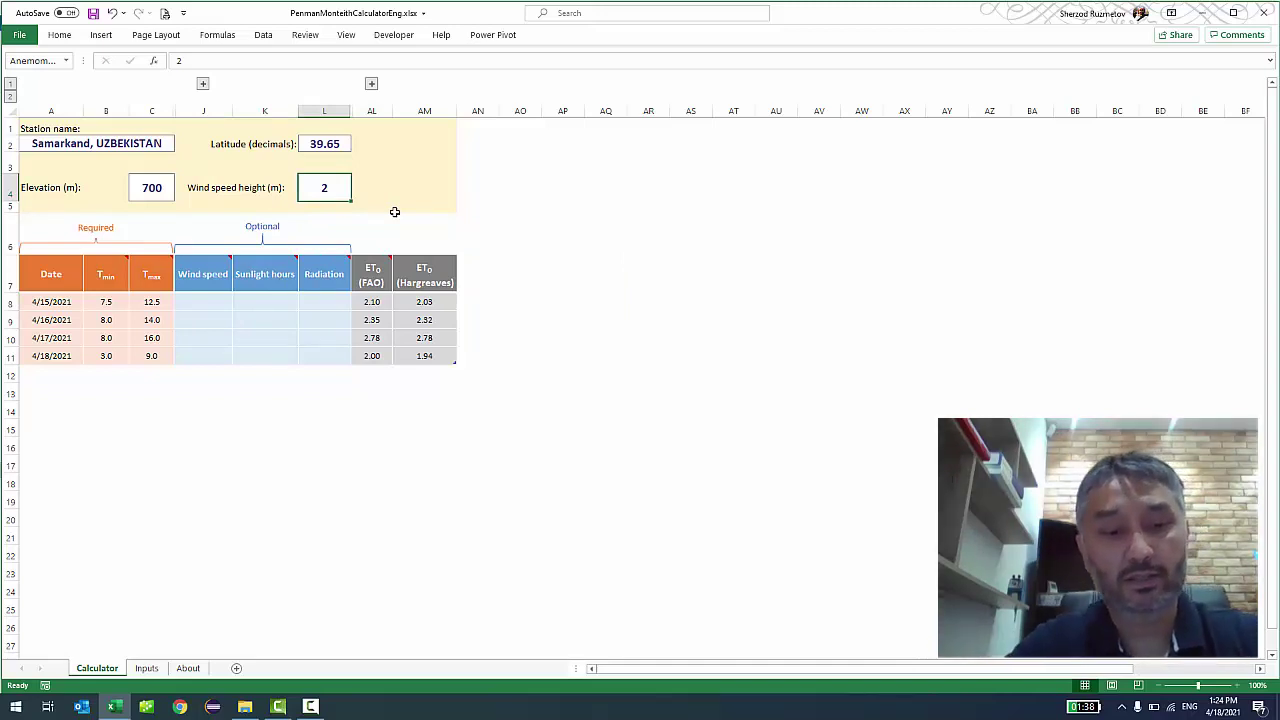
type("10")
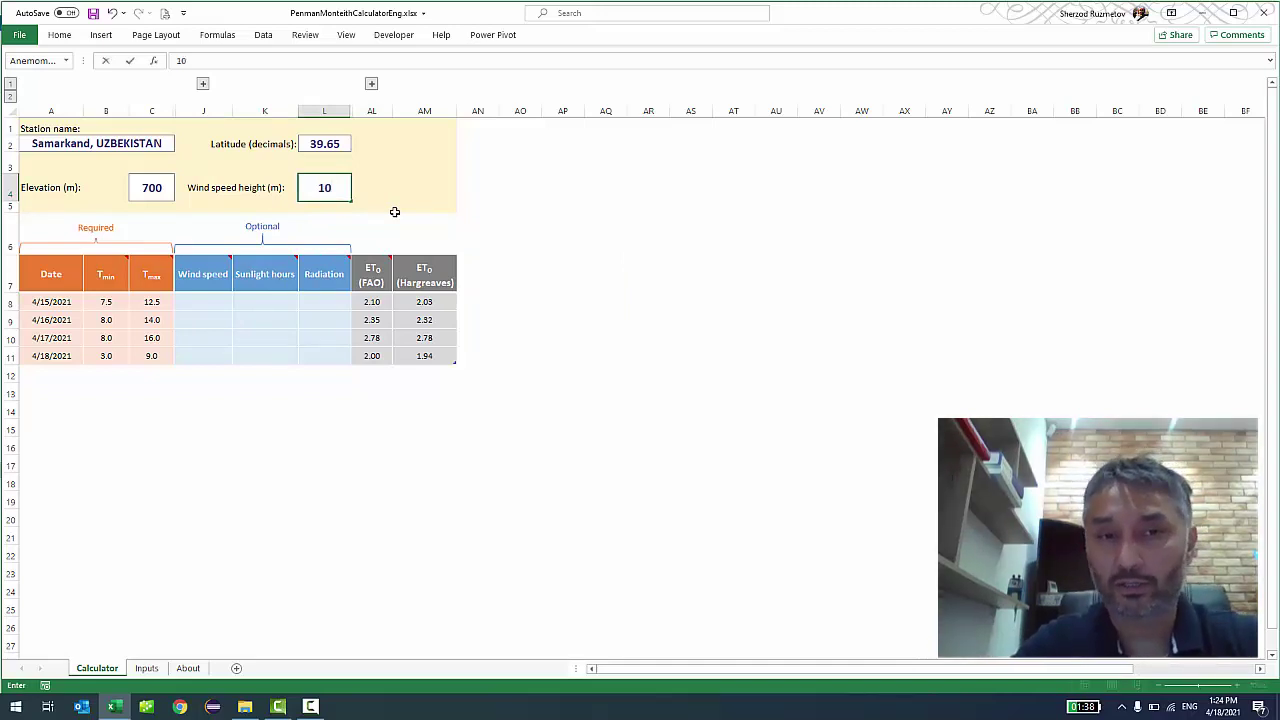
key("Tab")
left_click(426, 191)
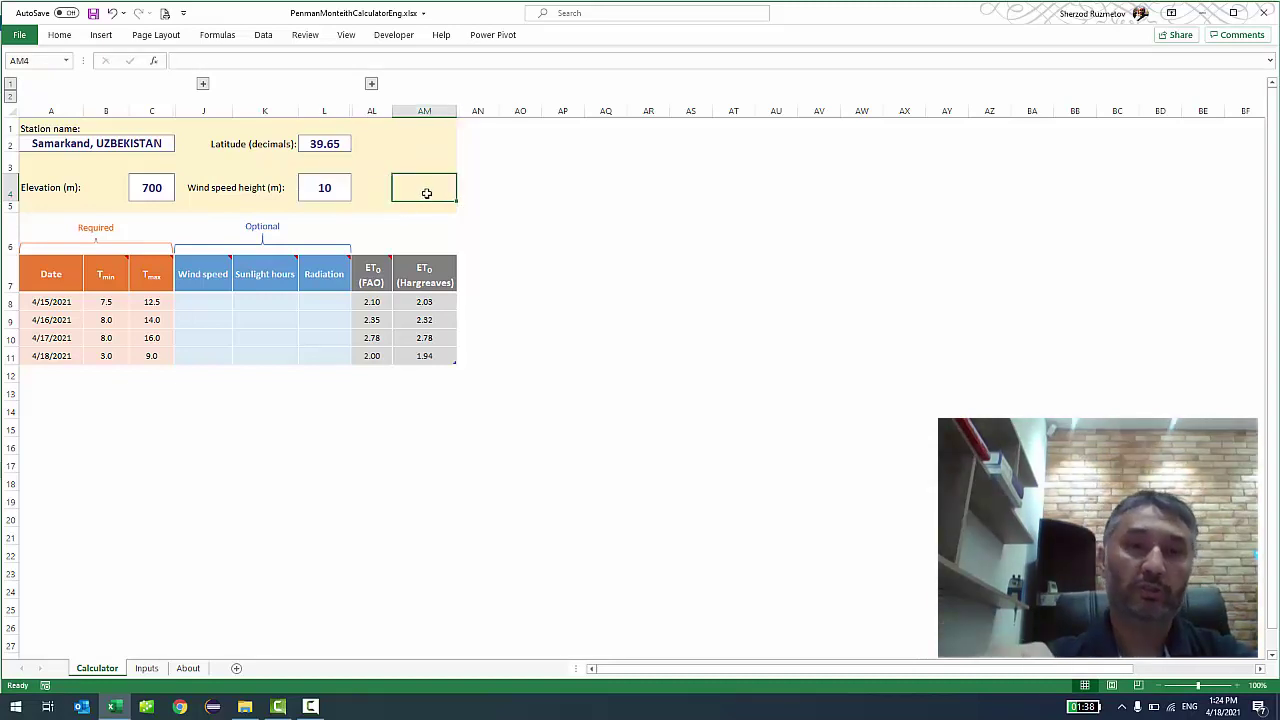
left_click(345, 190)
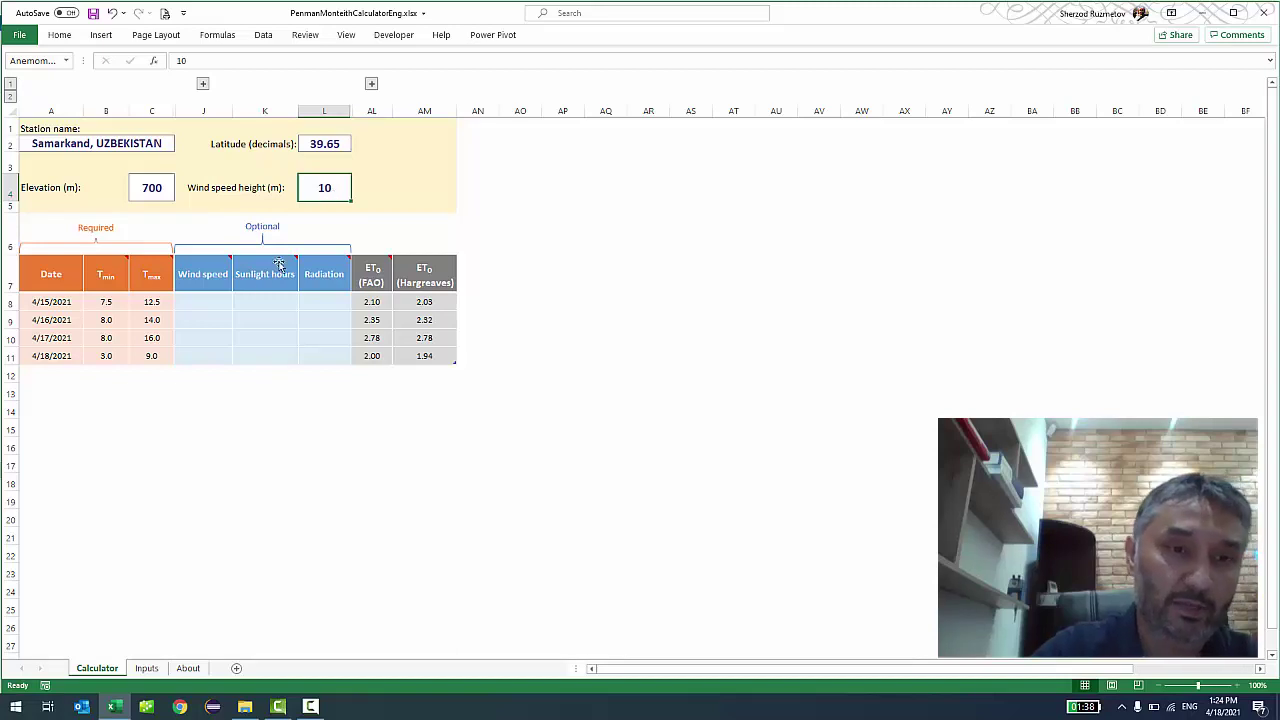
Enter a wind speed of 2.0 for 4/15/2021.
left_click(230, 306)
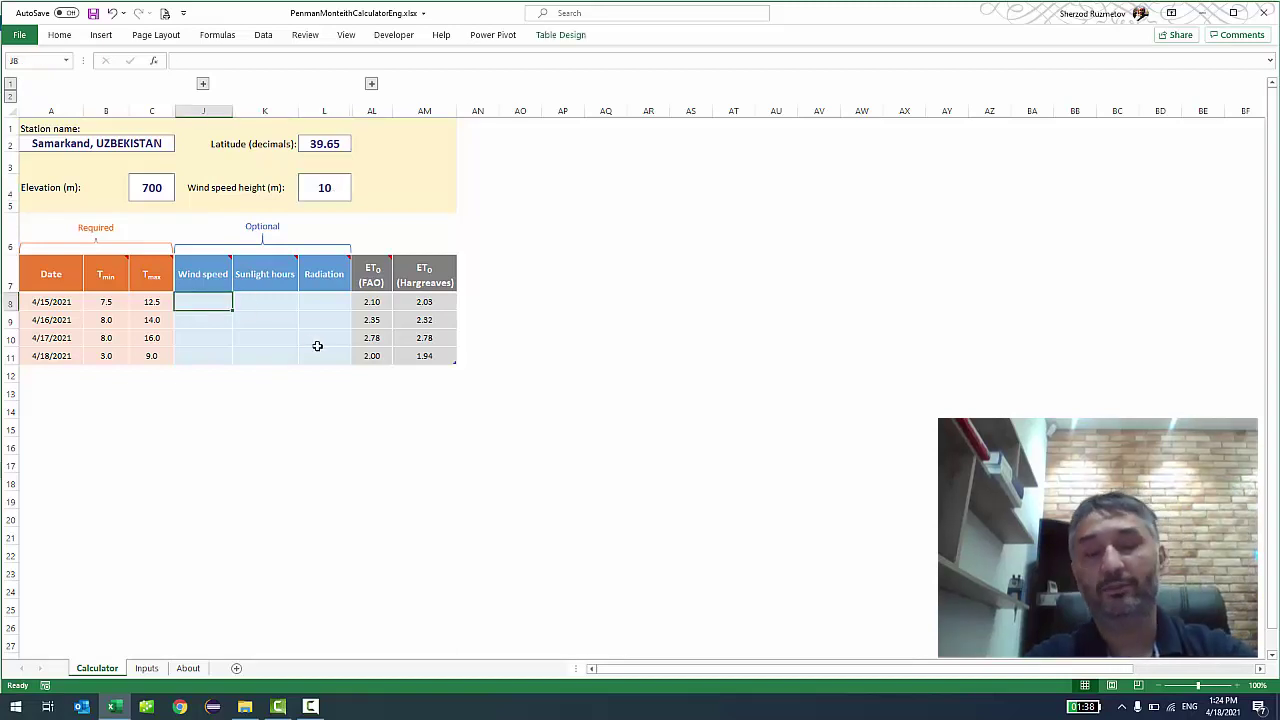
type("2.0")
key("Tab")
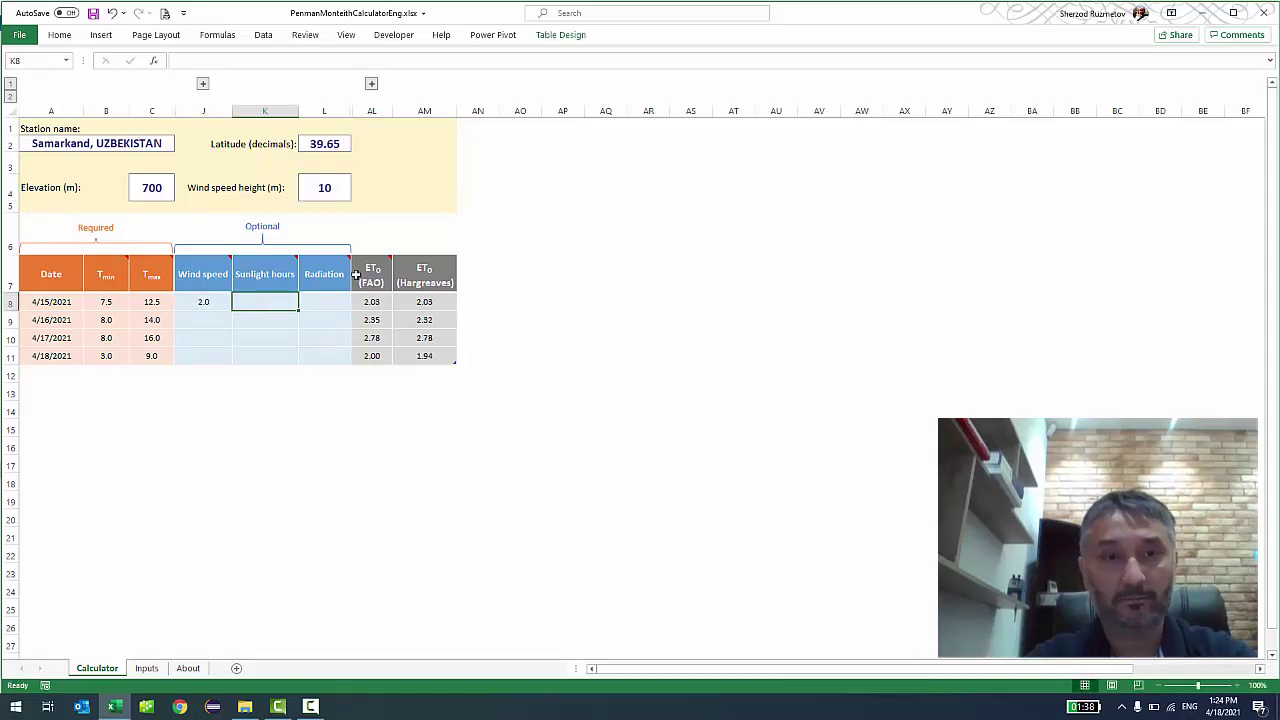
Expand the intermediate calculation columns to examine the 4/15 row's u2 wind speed conversion, and collapse them again.
left_click(371, 84)
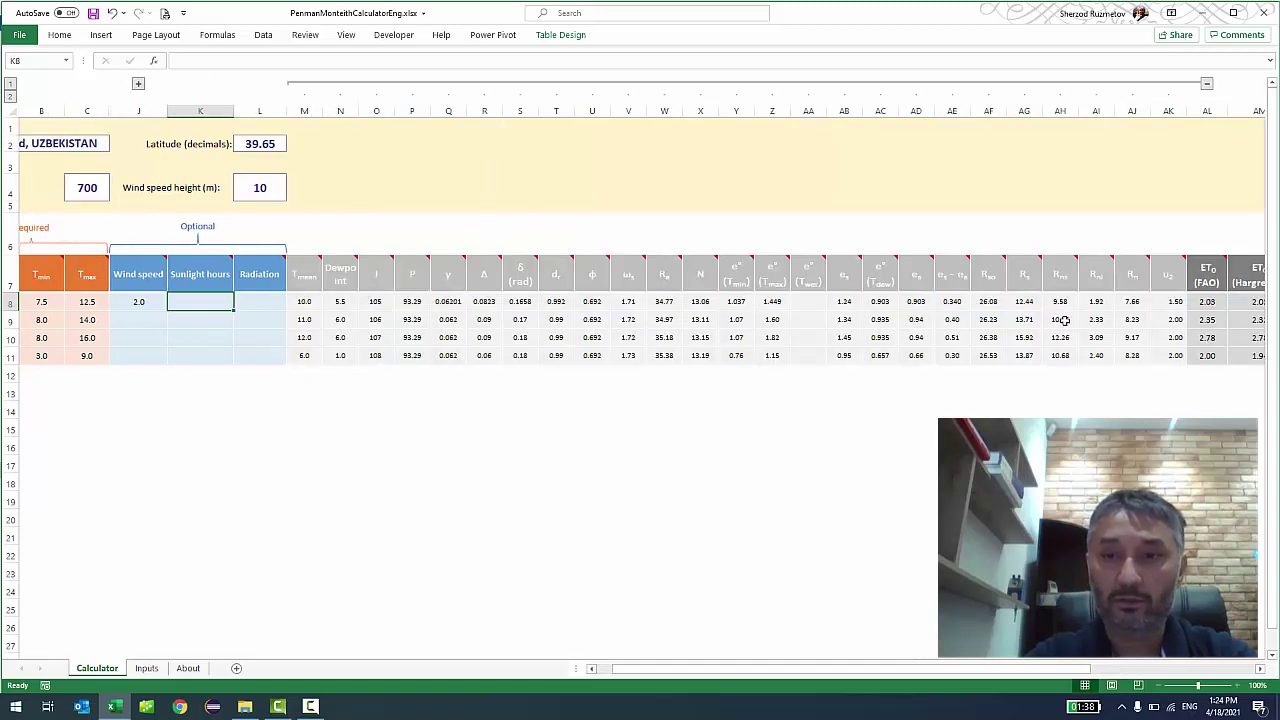
left_click(1172, 301)
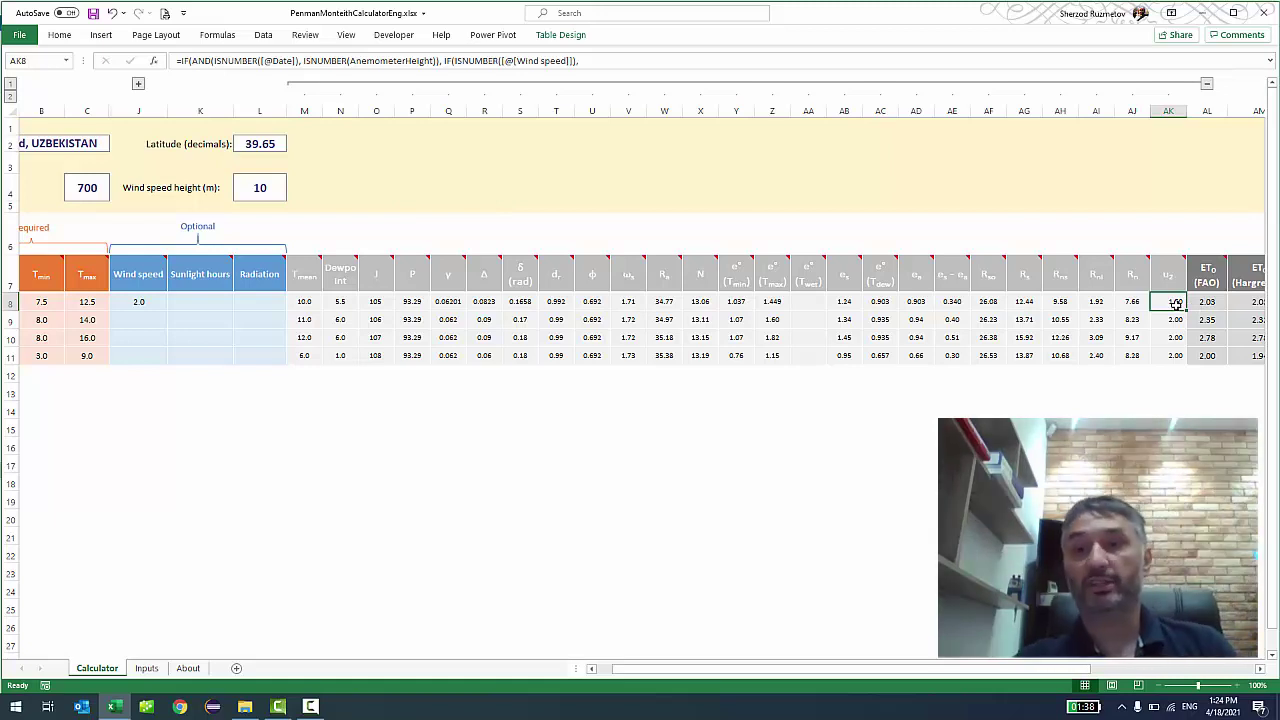
mouse_move(1172, 281)
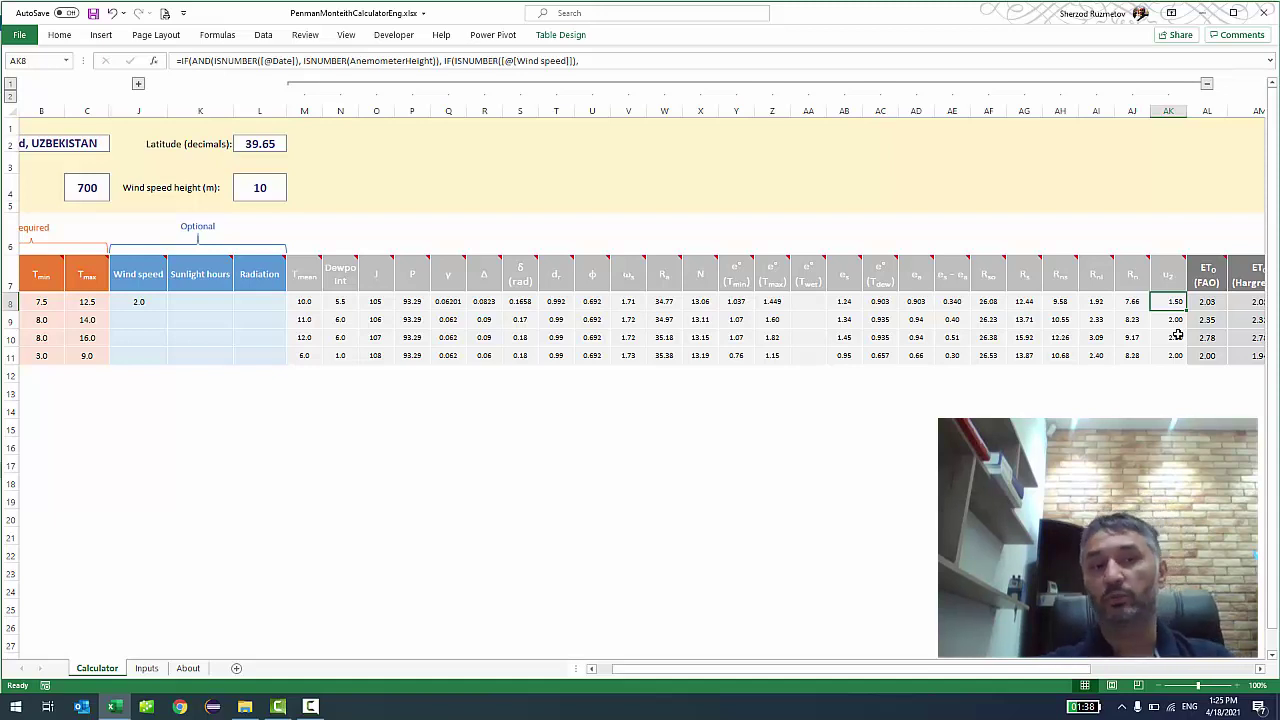
left_click(1207, 84)
scroll(290, 350, "left", 2)
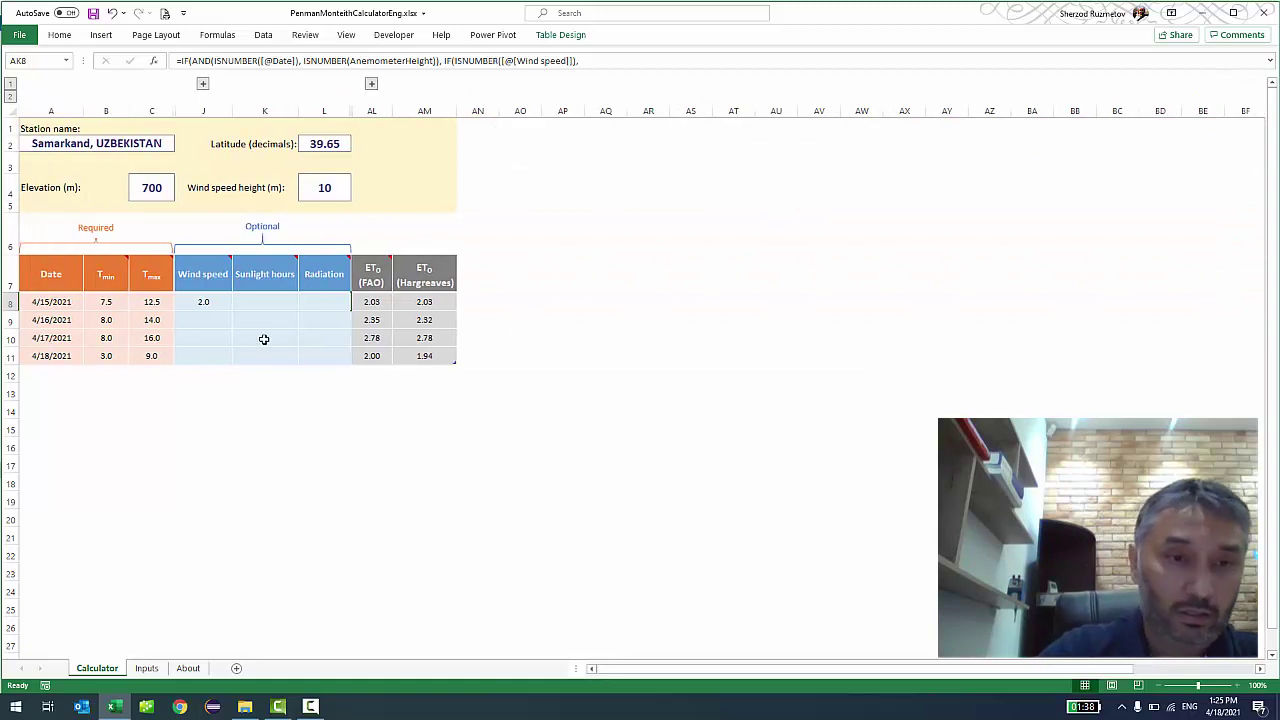
Clear the wind speed entered for 4/15/2021.
left_click(209, 302)
key("Delete")
left_click(205, 336)
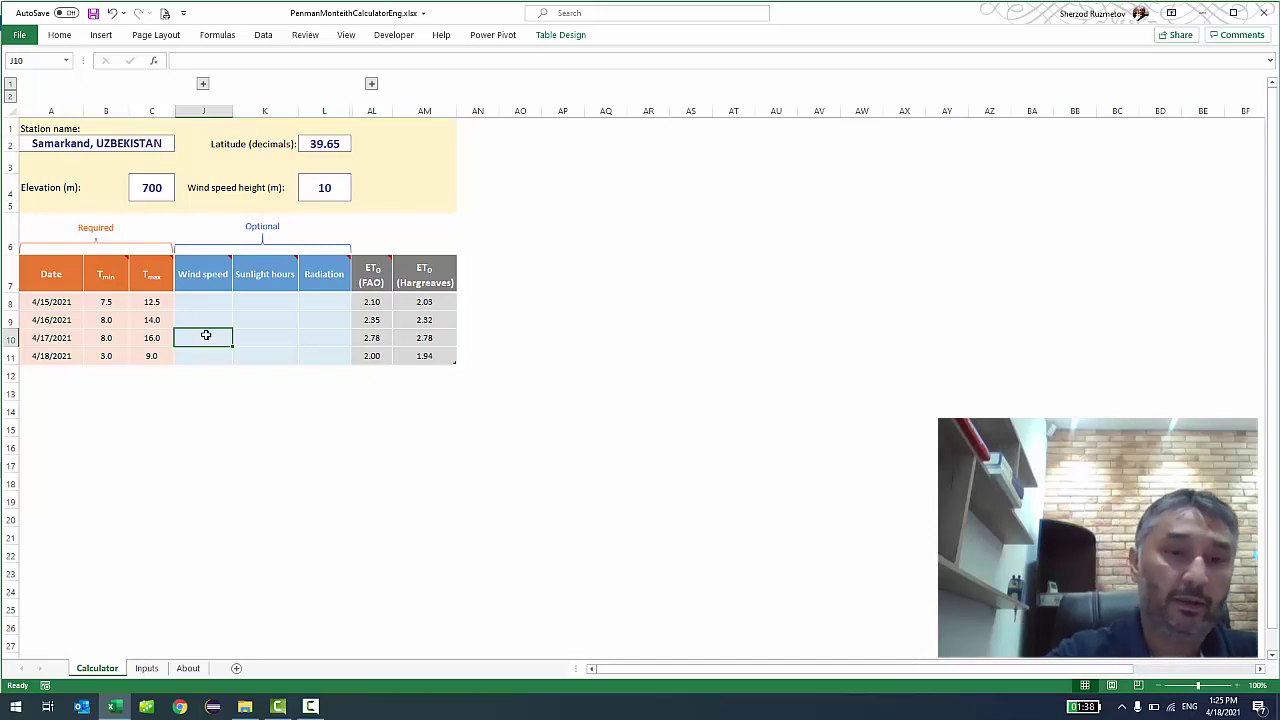
left_click(203, 301)
left_click(203, 319)
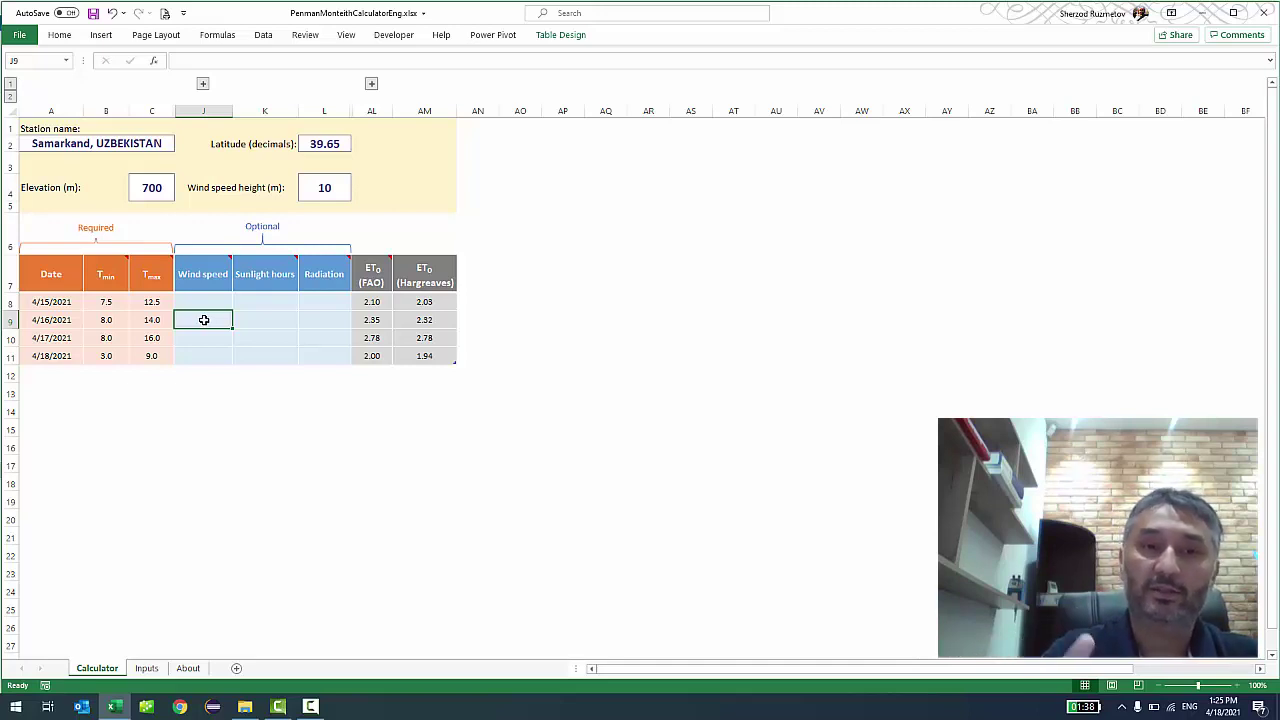
Expand the intermediate columns, examine the 4/15 formulas for es, e°(Tdew) and ea without changing them, and collapse the columns.
key("Up")
key("Right")
key("Right")
key("Right")
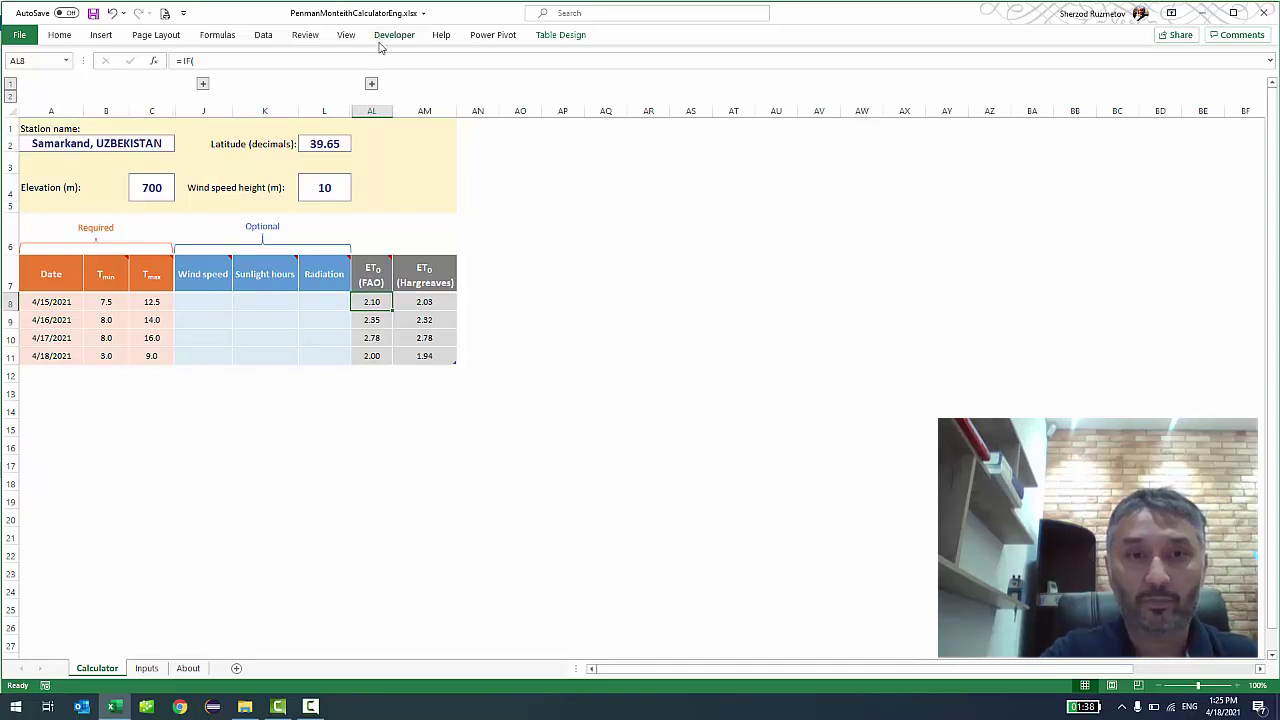
left_click(371, 83)
left_click(852, 302)
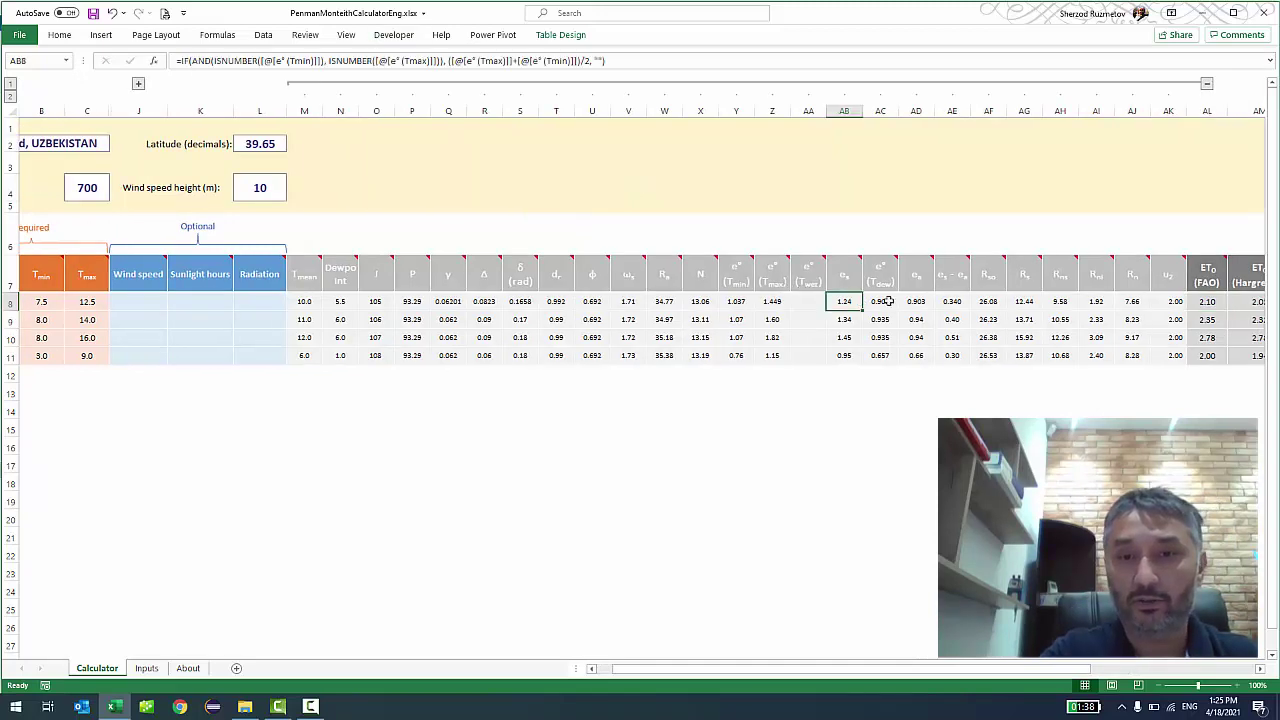
left_click(889, 302)
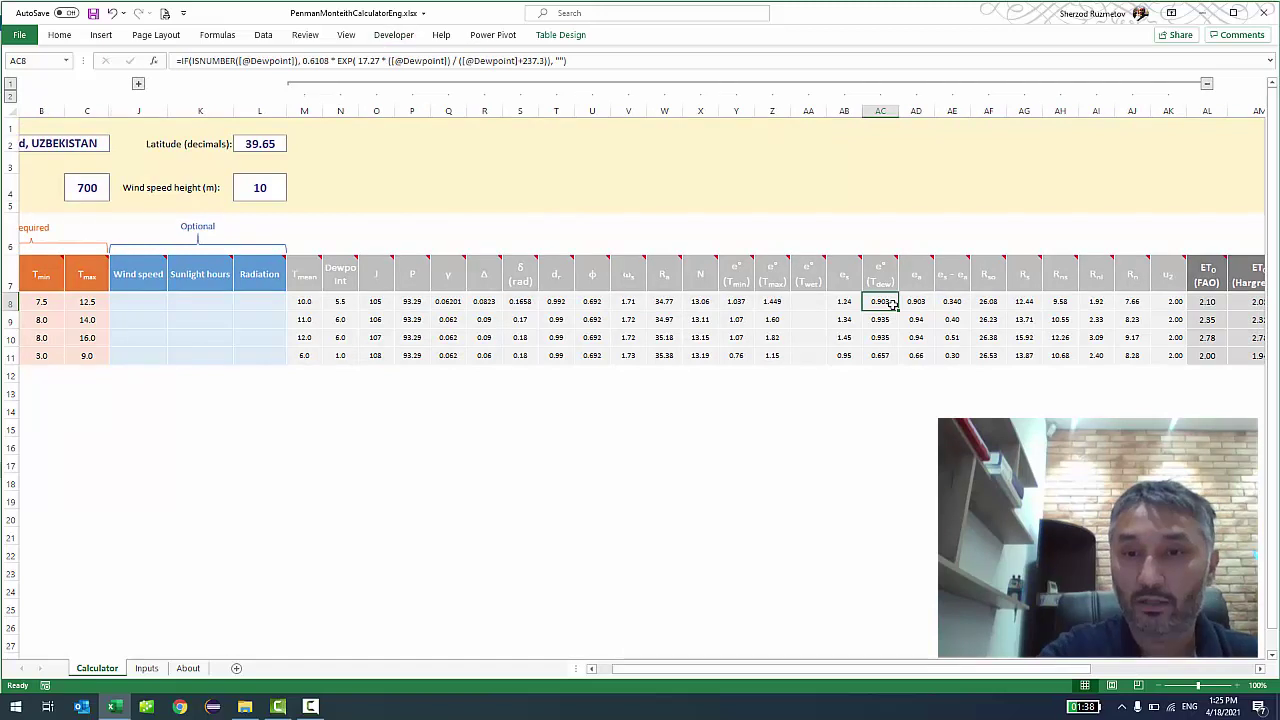
double_click(899, 303)
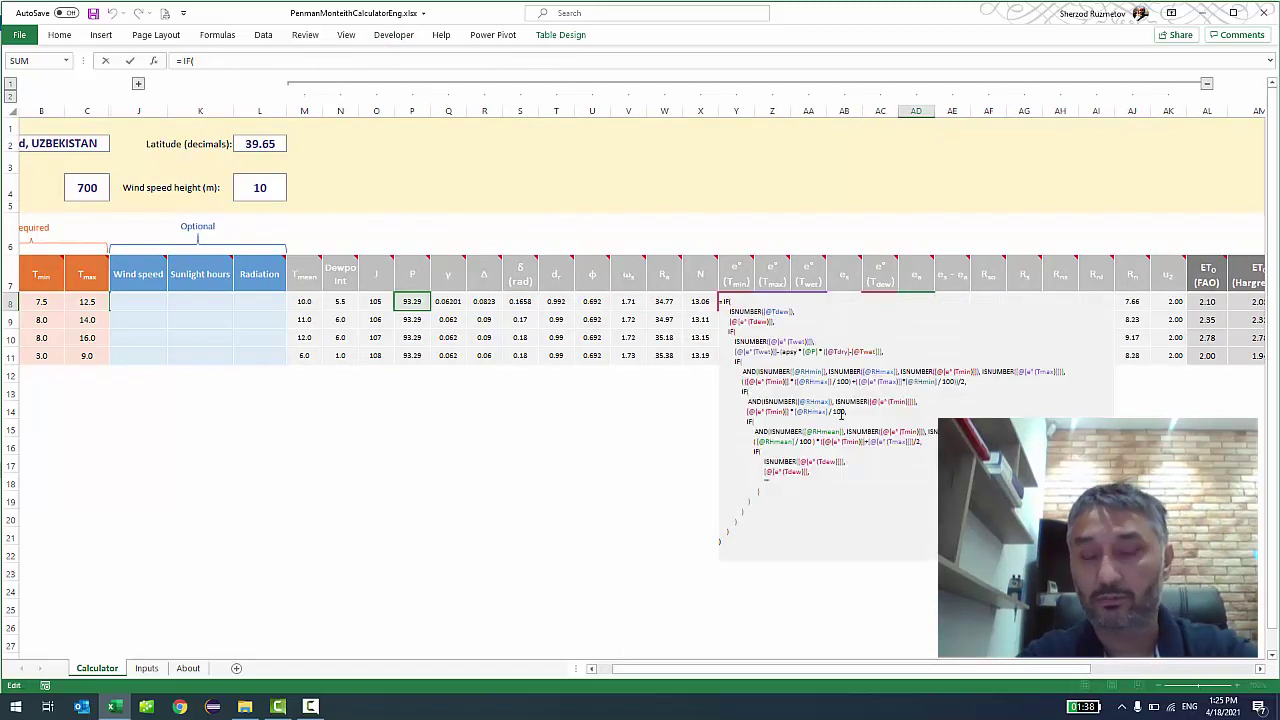
key("Escape")
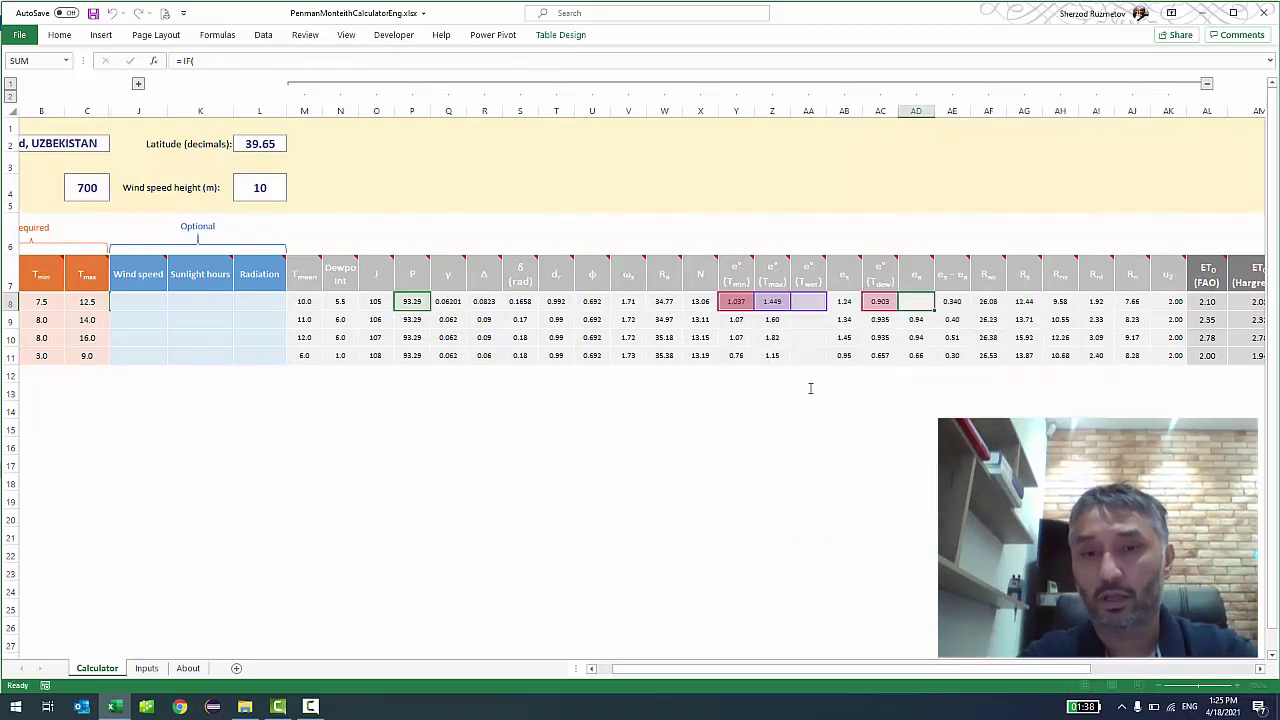
left_click(686, 87)
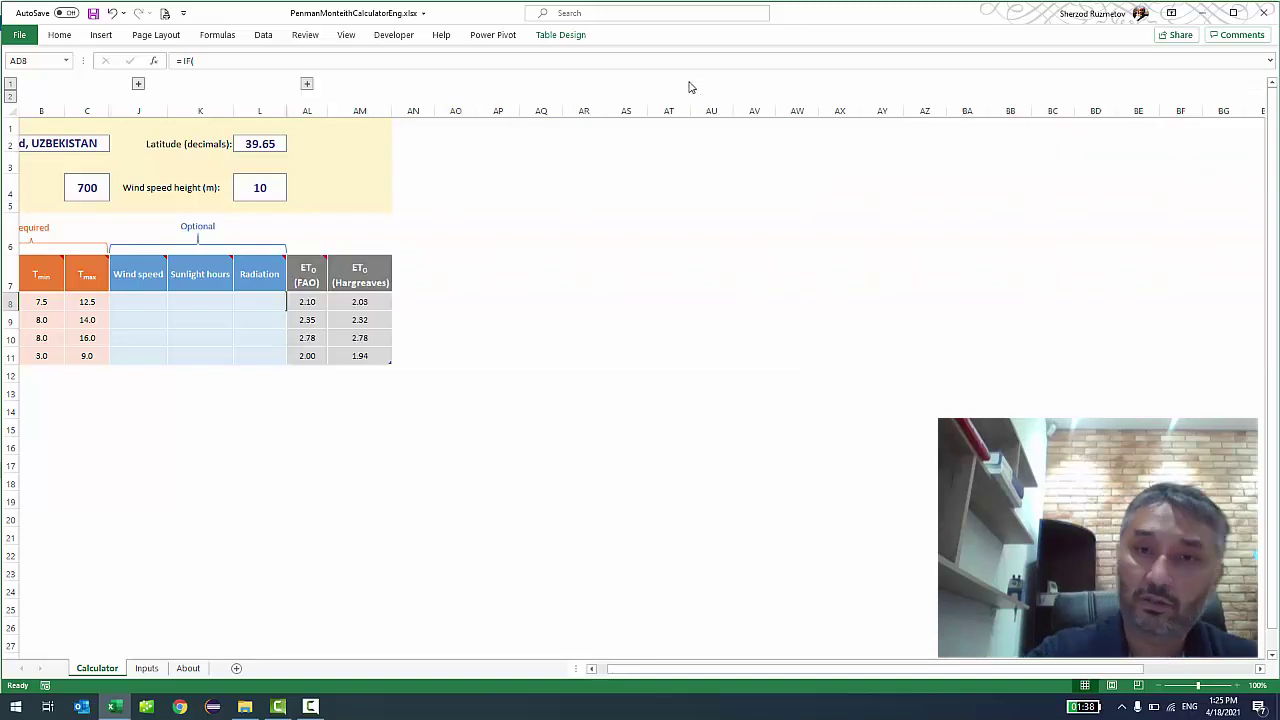
Review the 4/15 row's visible optional and required inputs, from radiation back to the date.
left_click(329, 307)
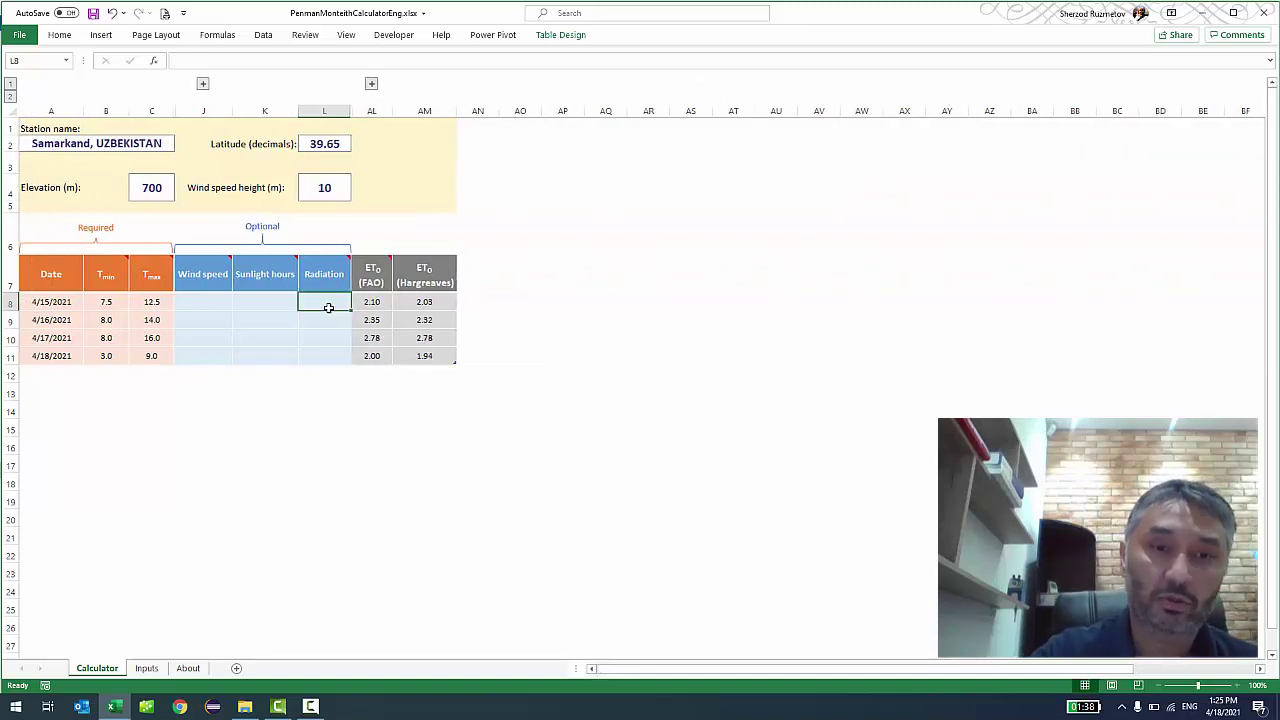
key("Left")
key("Left")
key("Left")
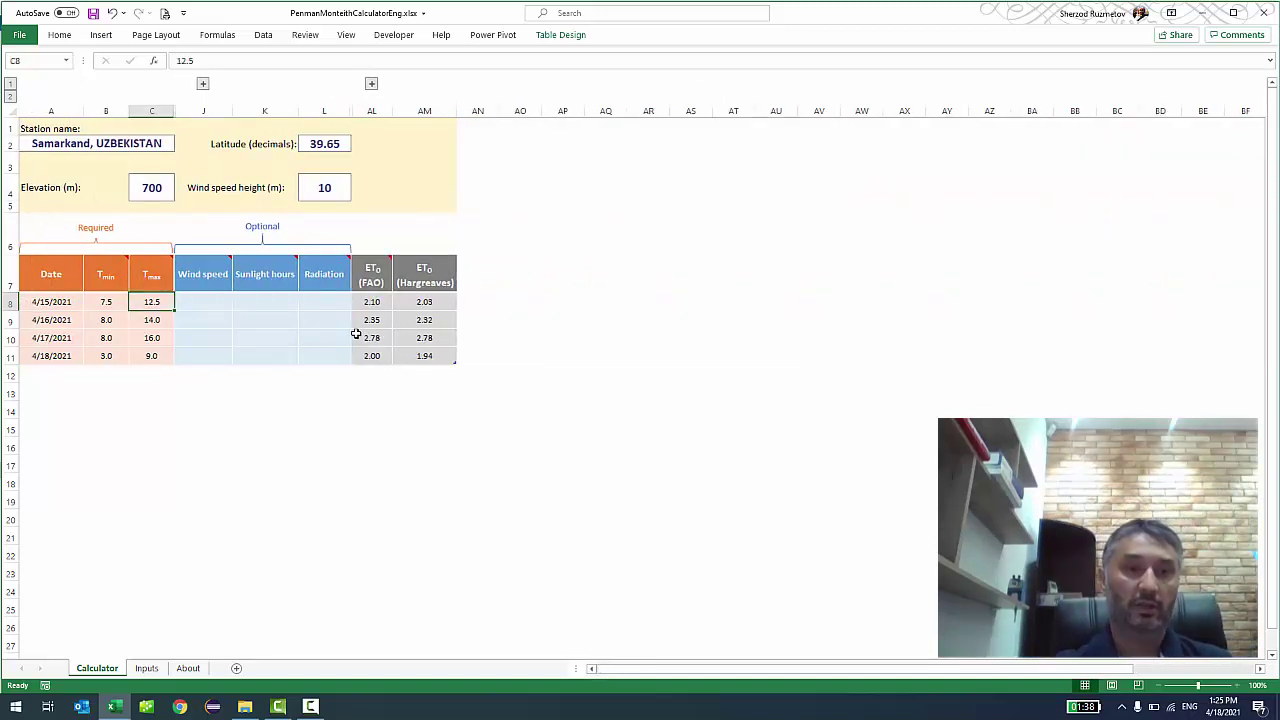
key("Left")
key("Left")
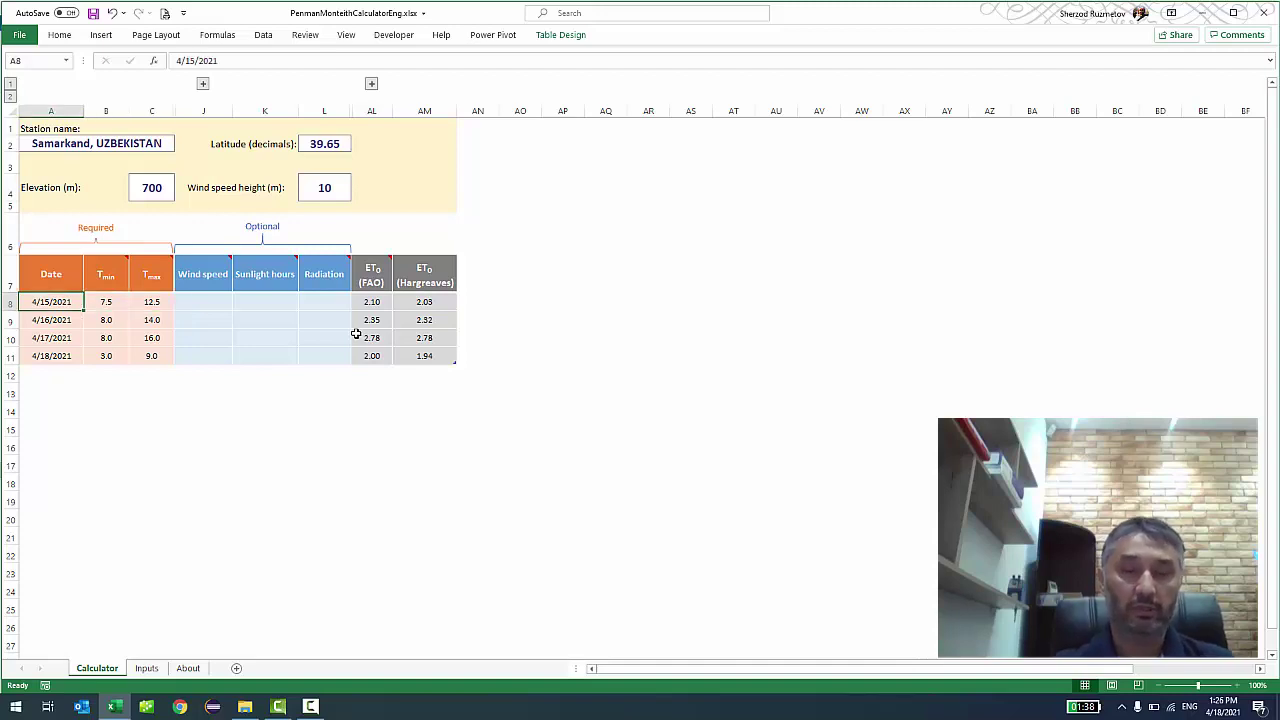